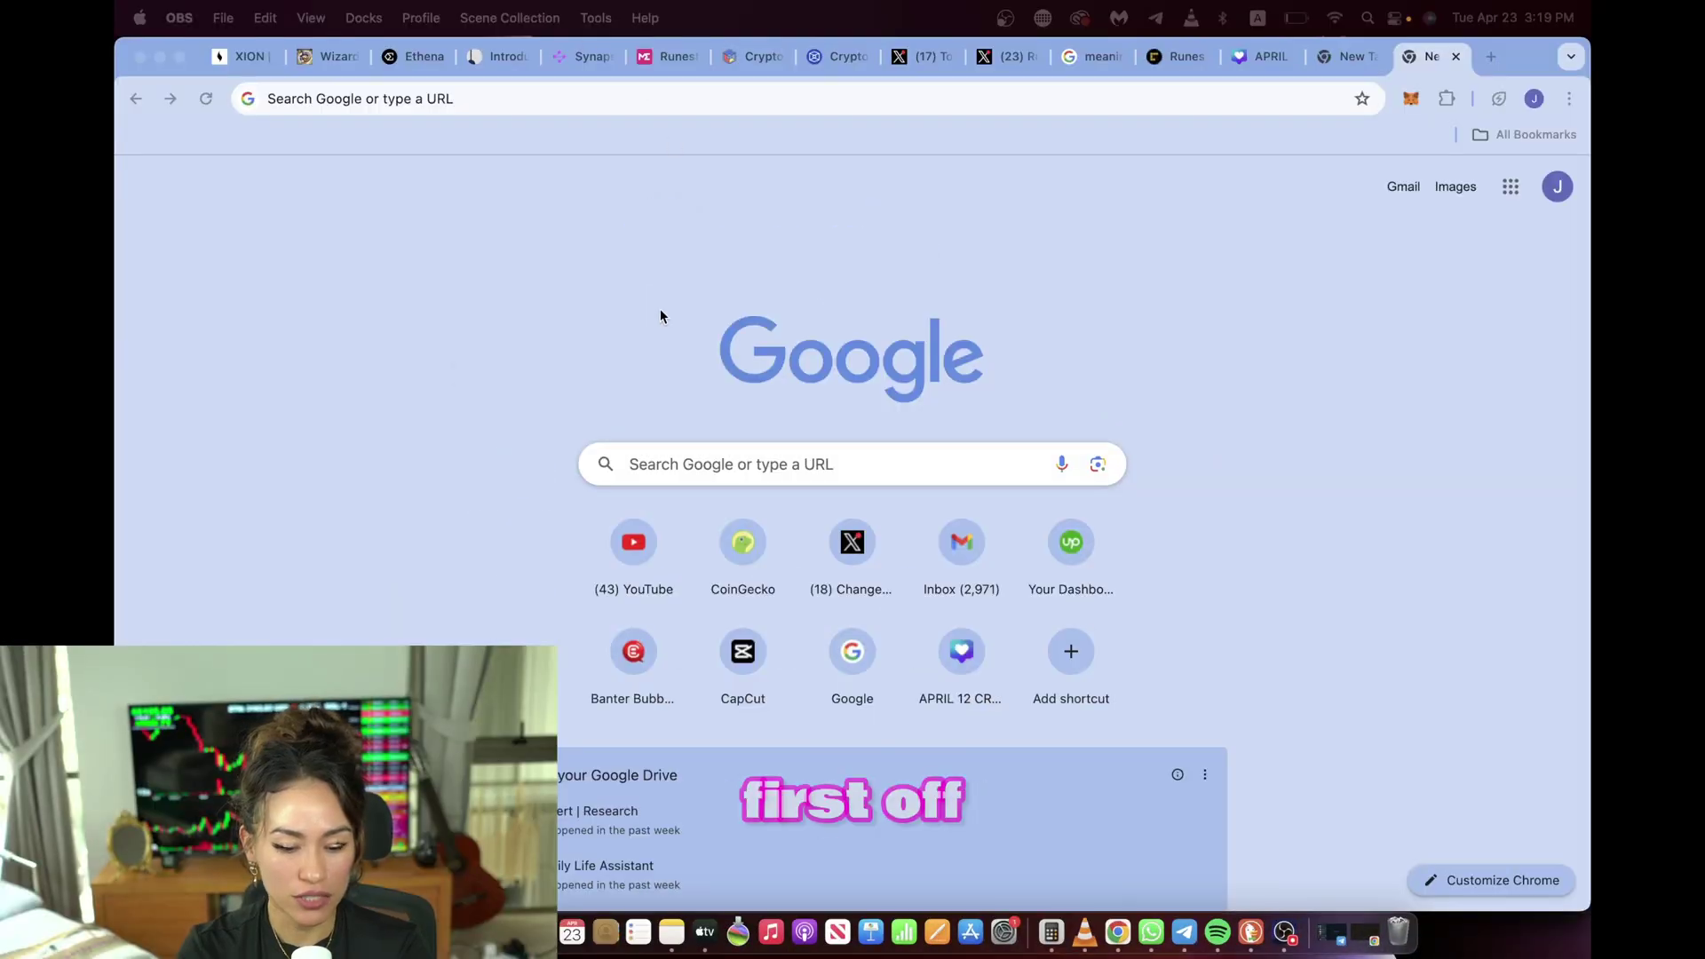
Step: Search Google for 'rabby wallet' and follow rabby.io's Download for Chrome to the Web Store listing
click(679, 454)
click(677, 460)
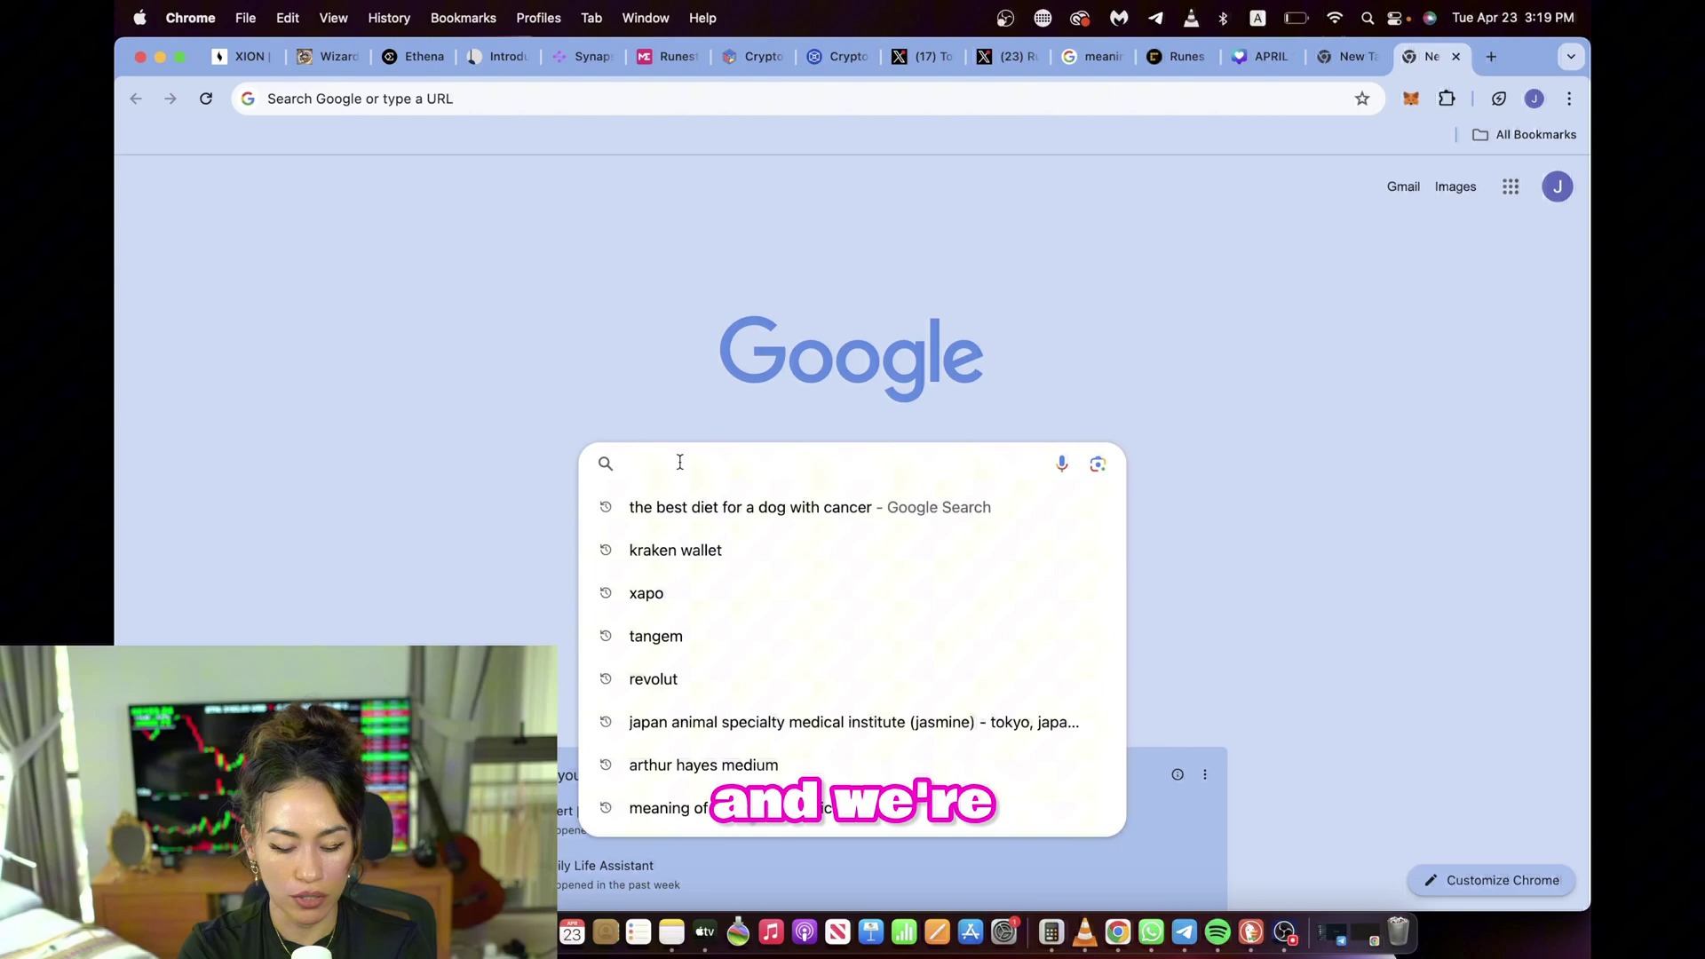
text(rab)
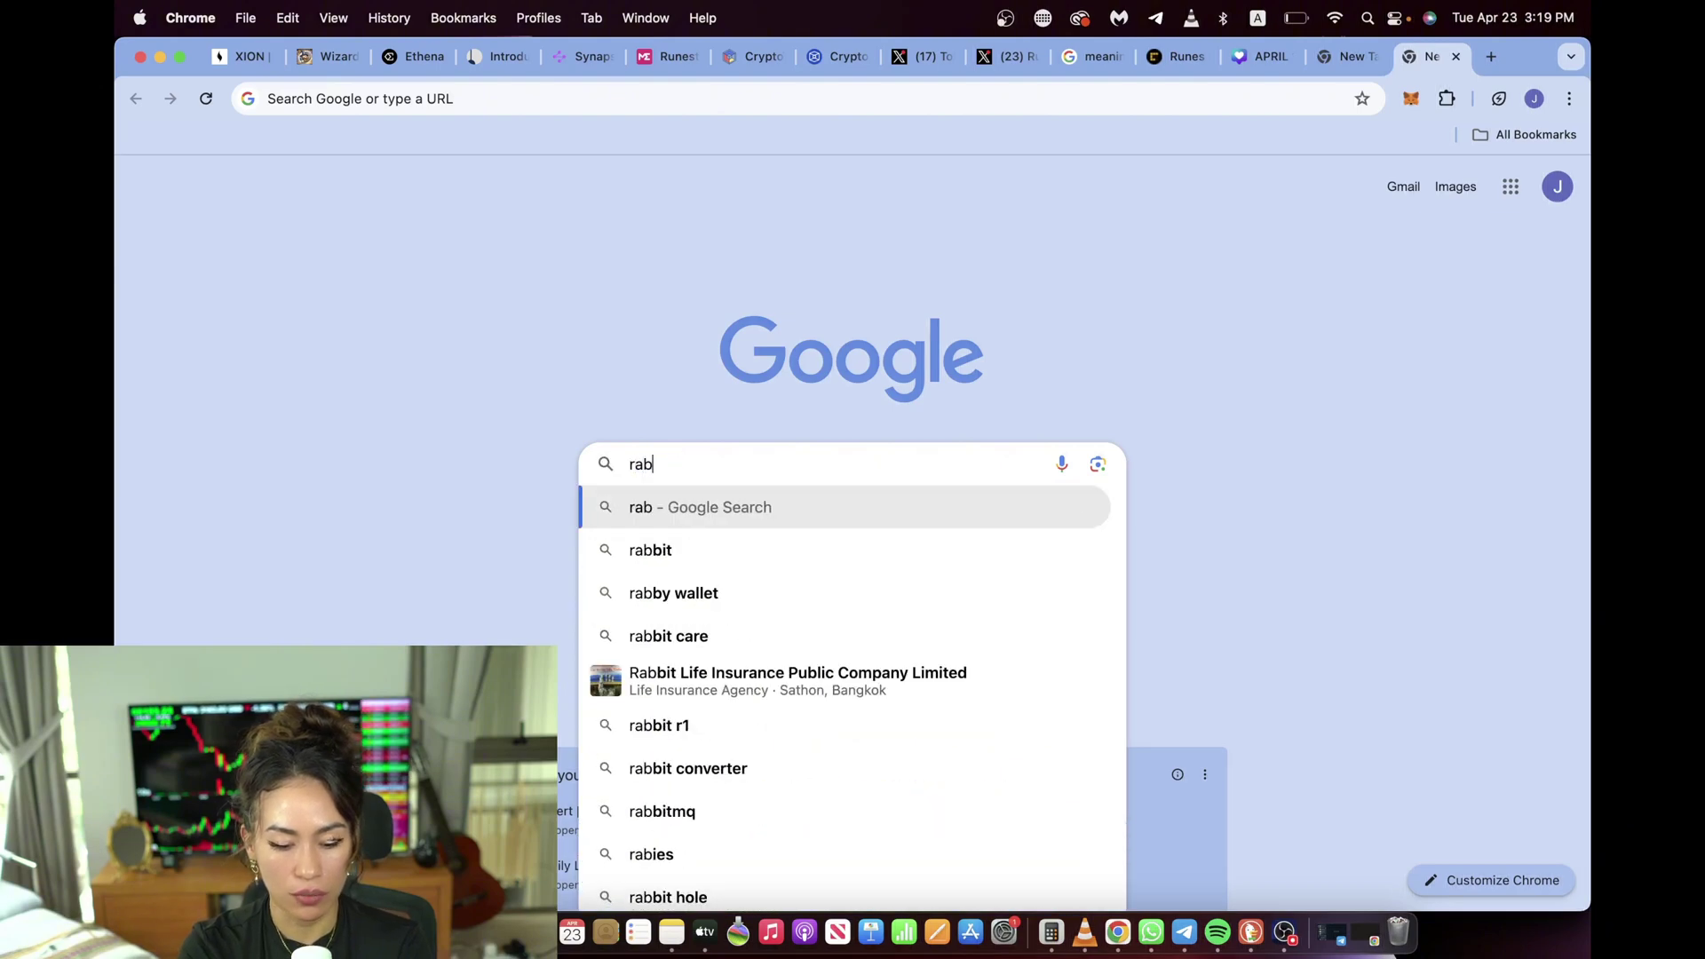
text(by wallet)
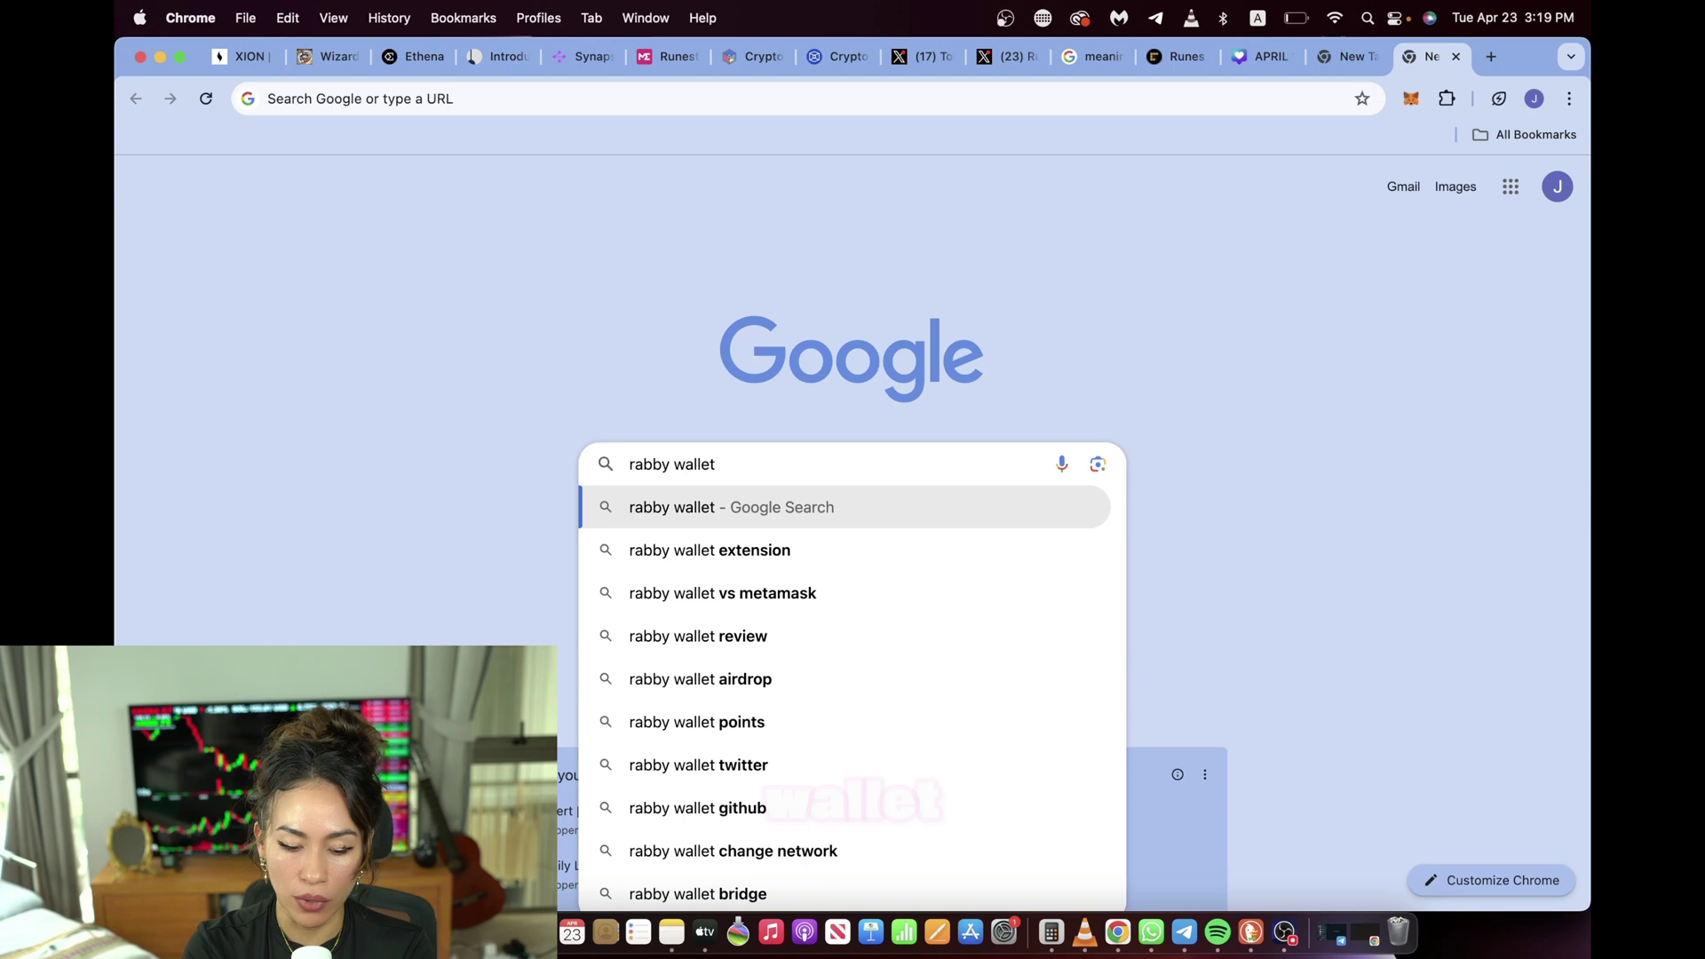
key(Return)
scroll(462, 635, down, 2)
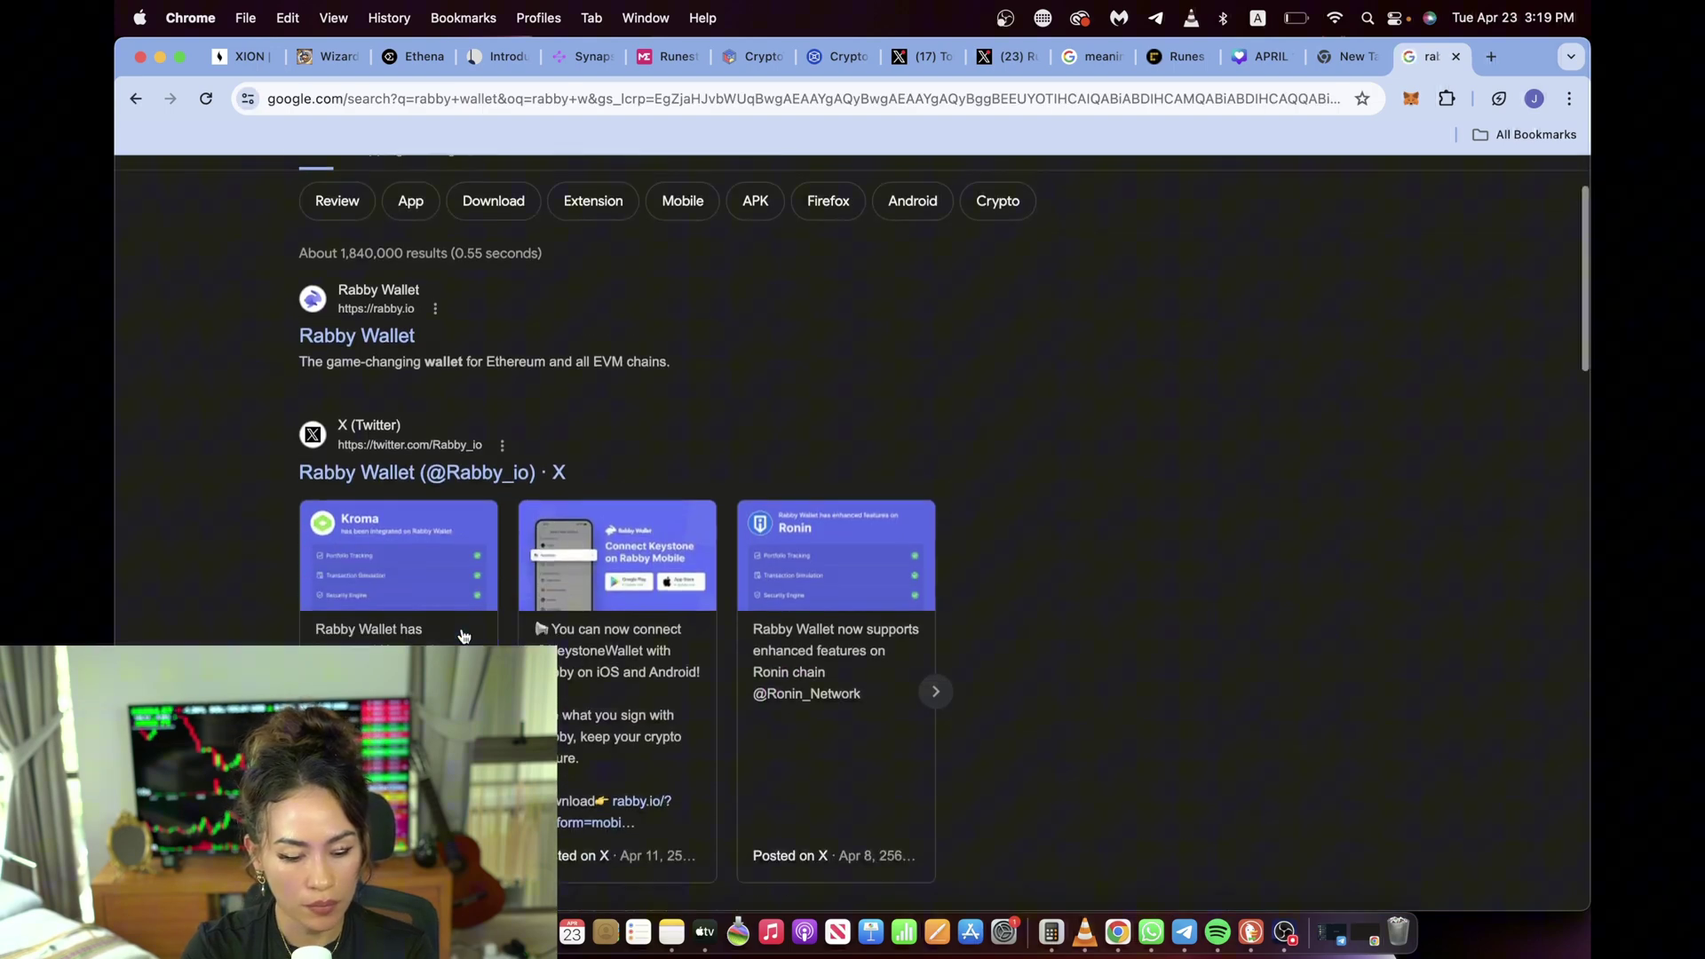
click(373, 339)
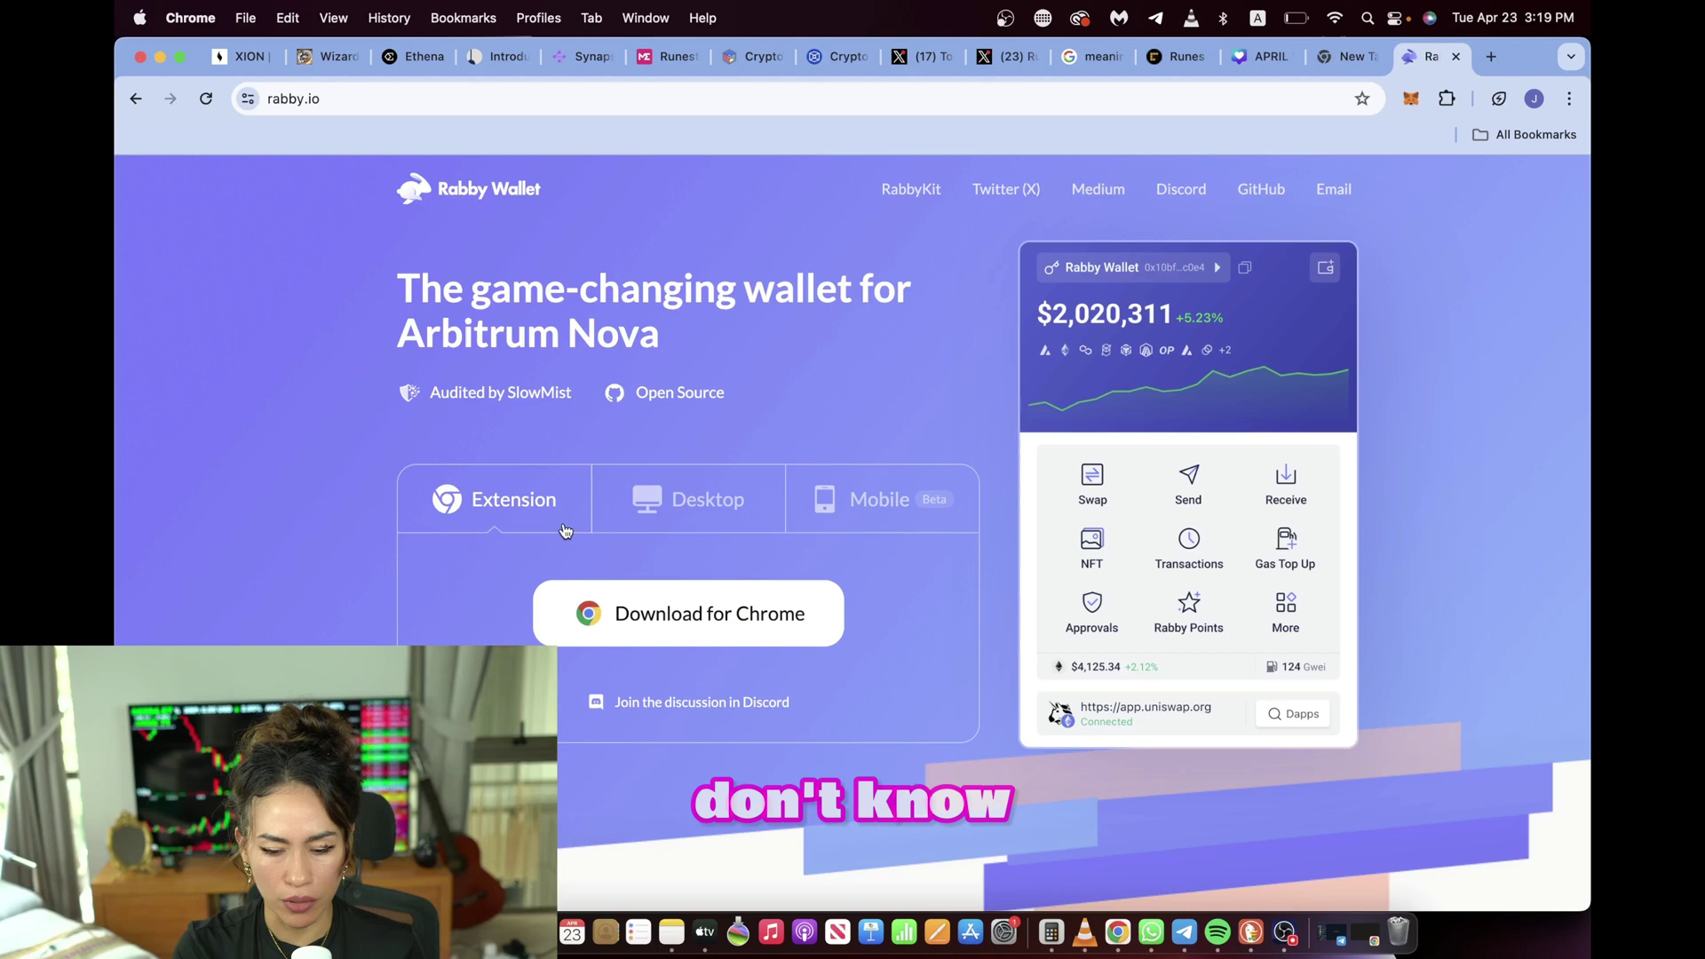
click(587, 621)
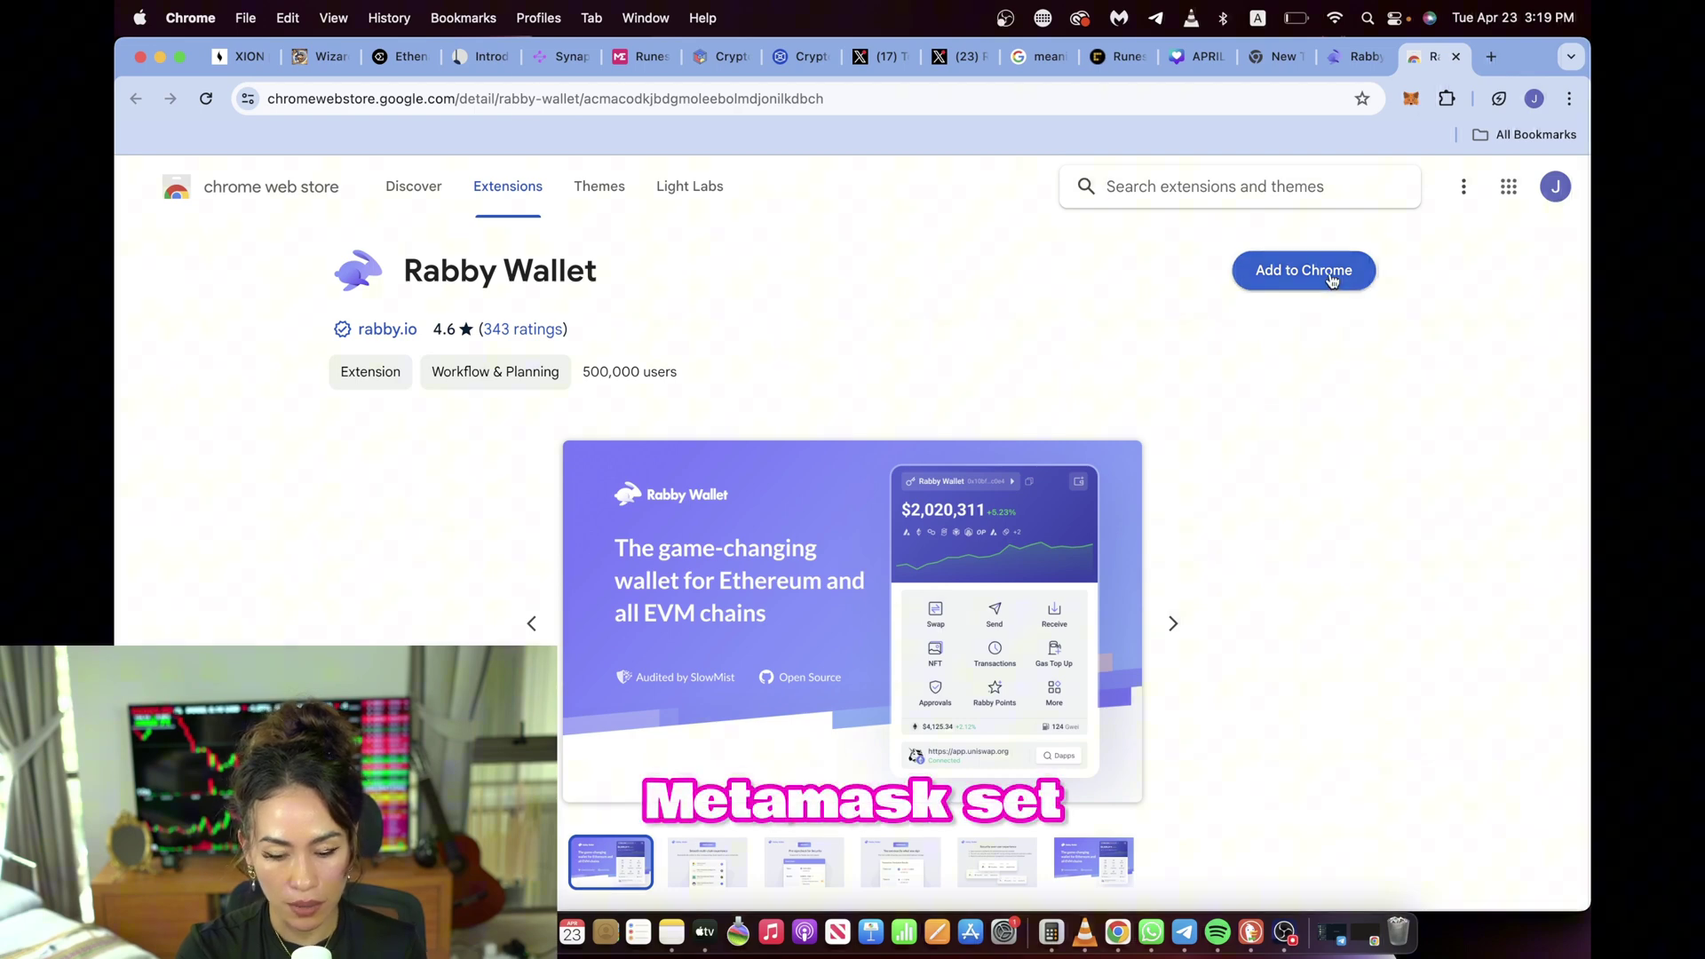
Step: Add the Rabby Wallet extension to Chrome and confirm the installation
click(1331, 277)
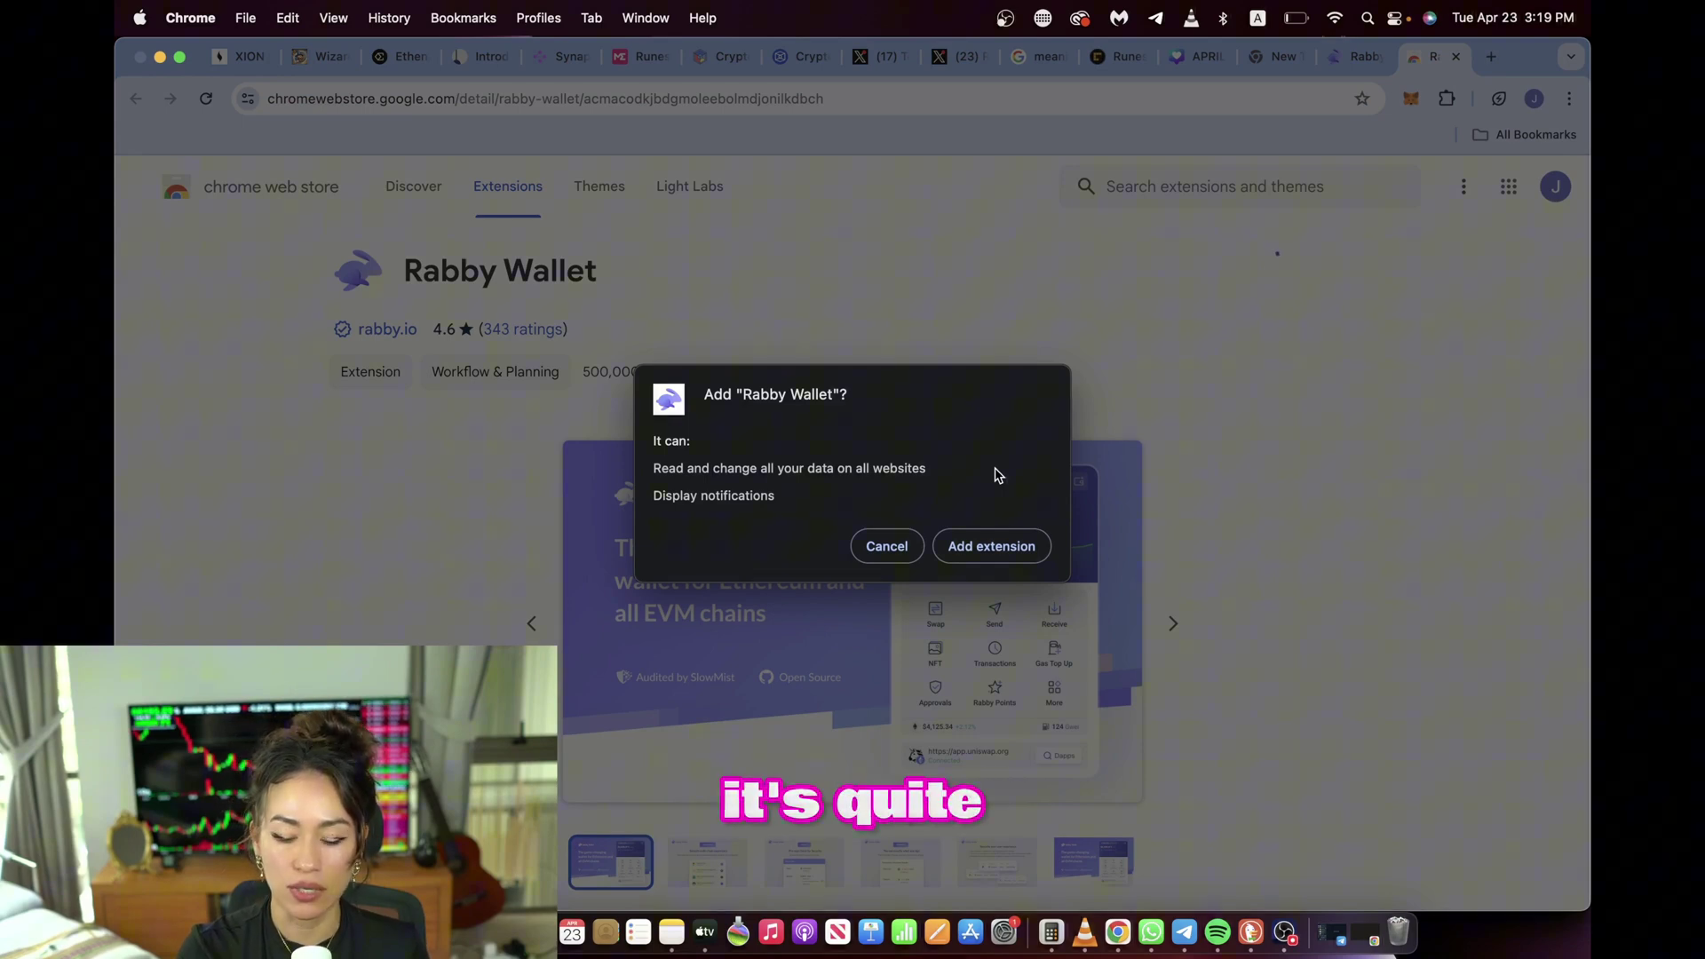
click(973, 558)
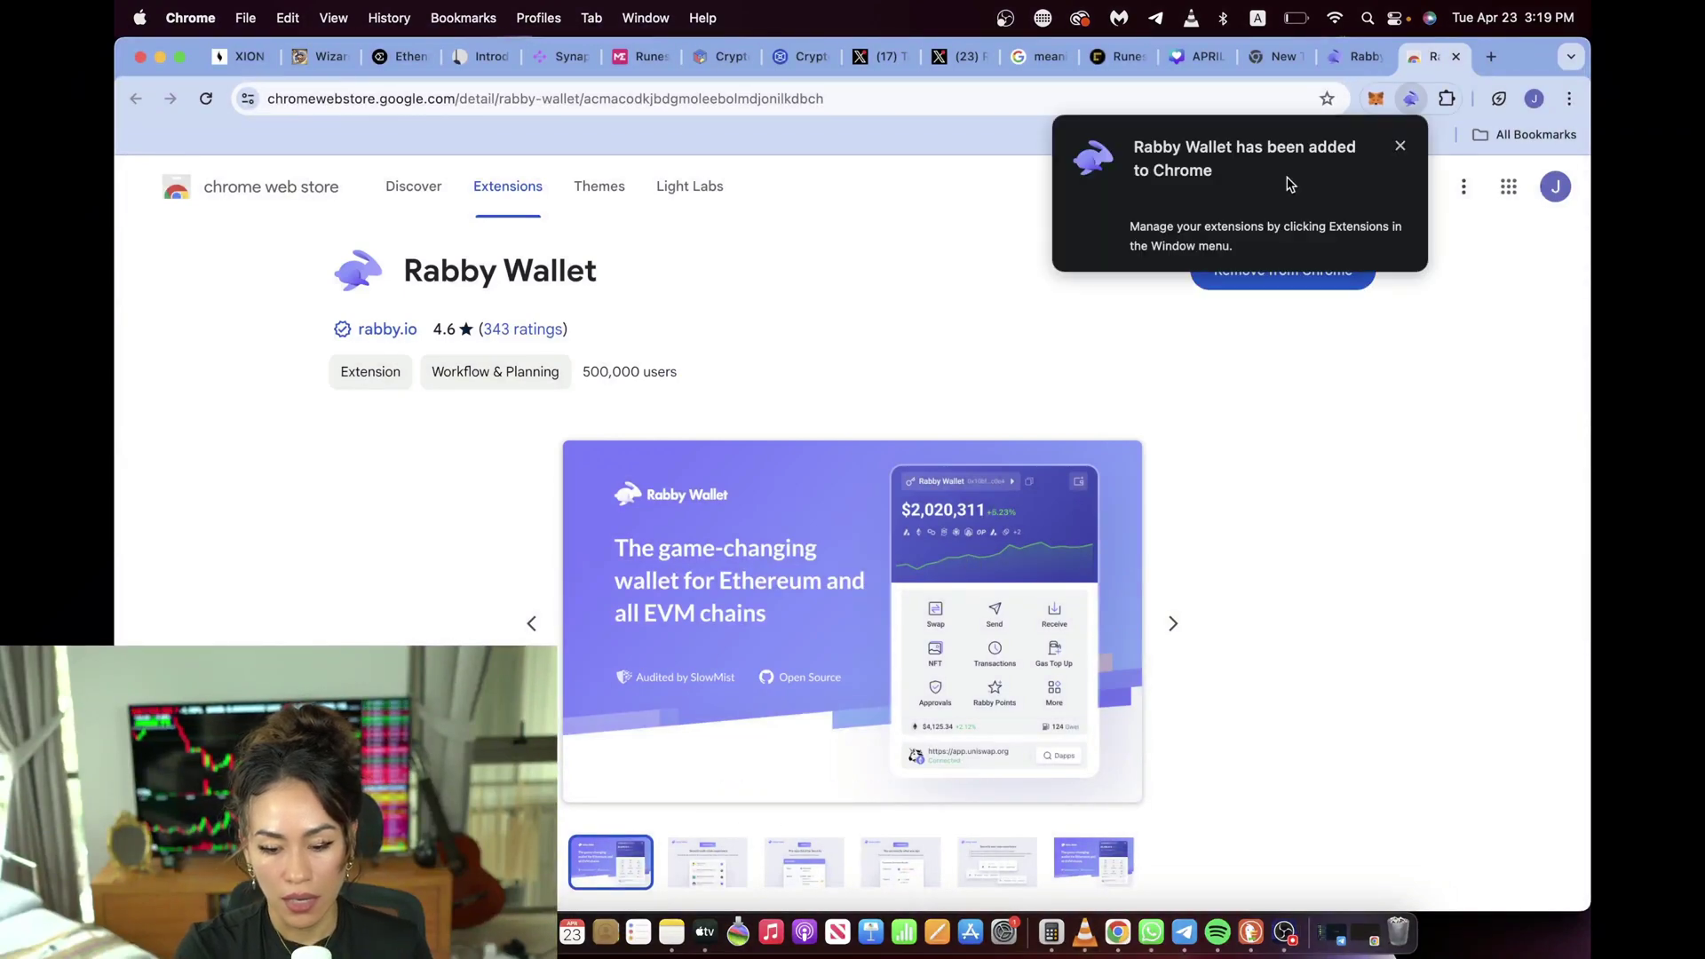
click(1400, 148)
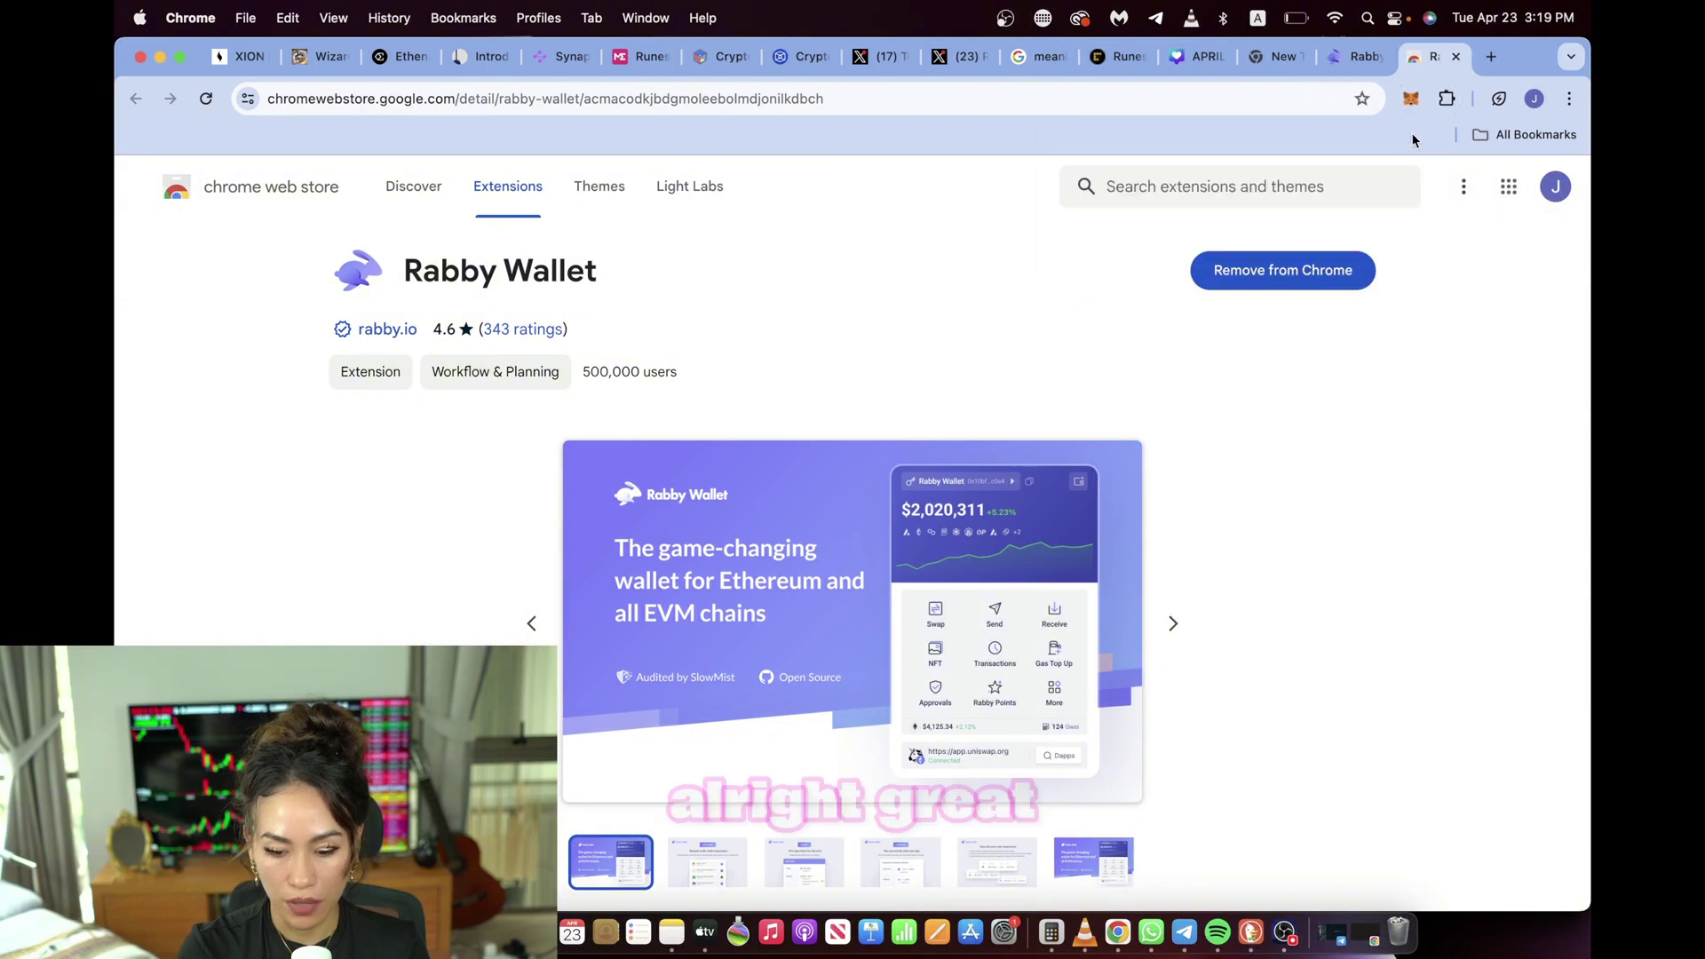
Step: Pin Rabby Wallet to the browser toolbar from the Extensions menu
click(1445, 99)
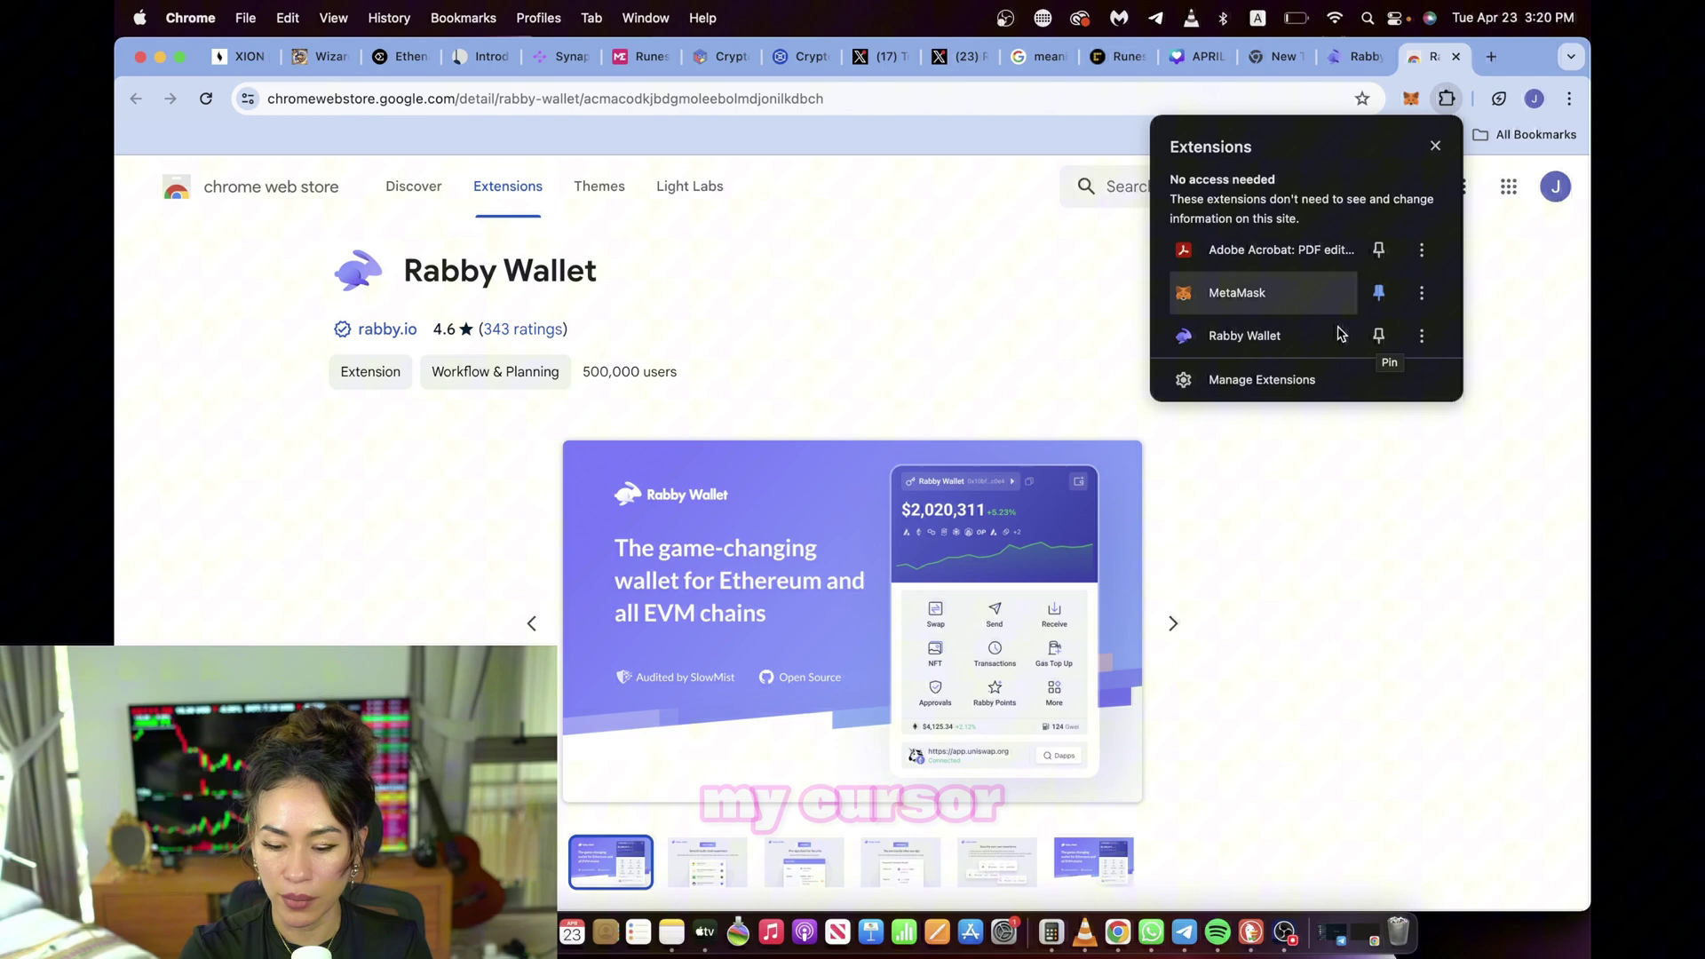
click(1374, 338)
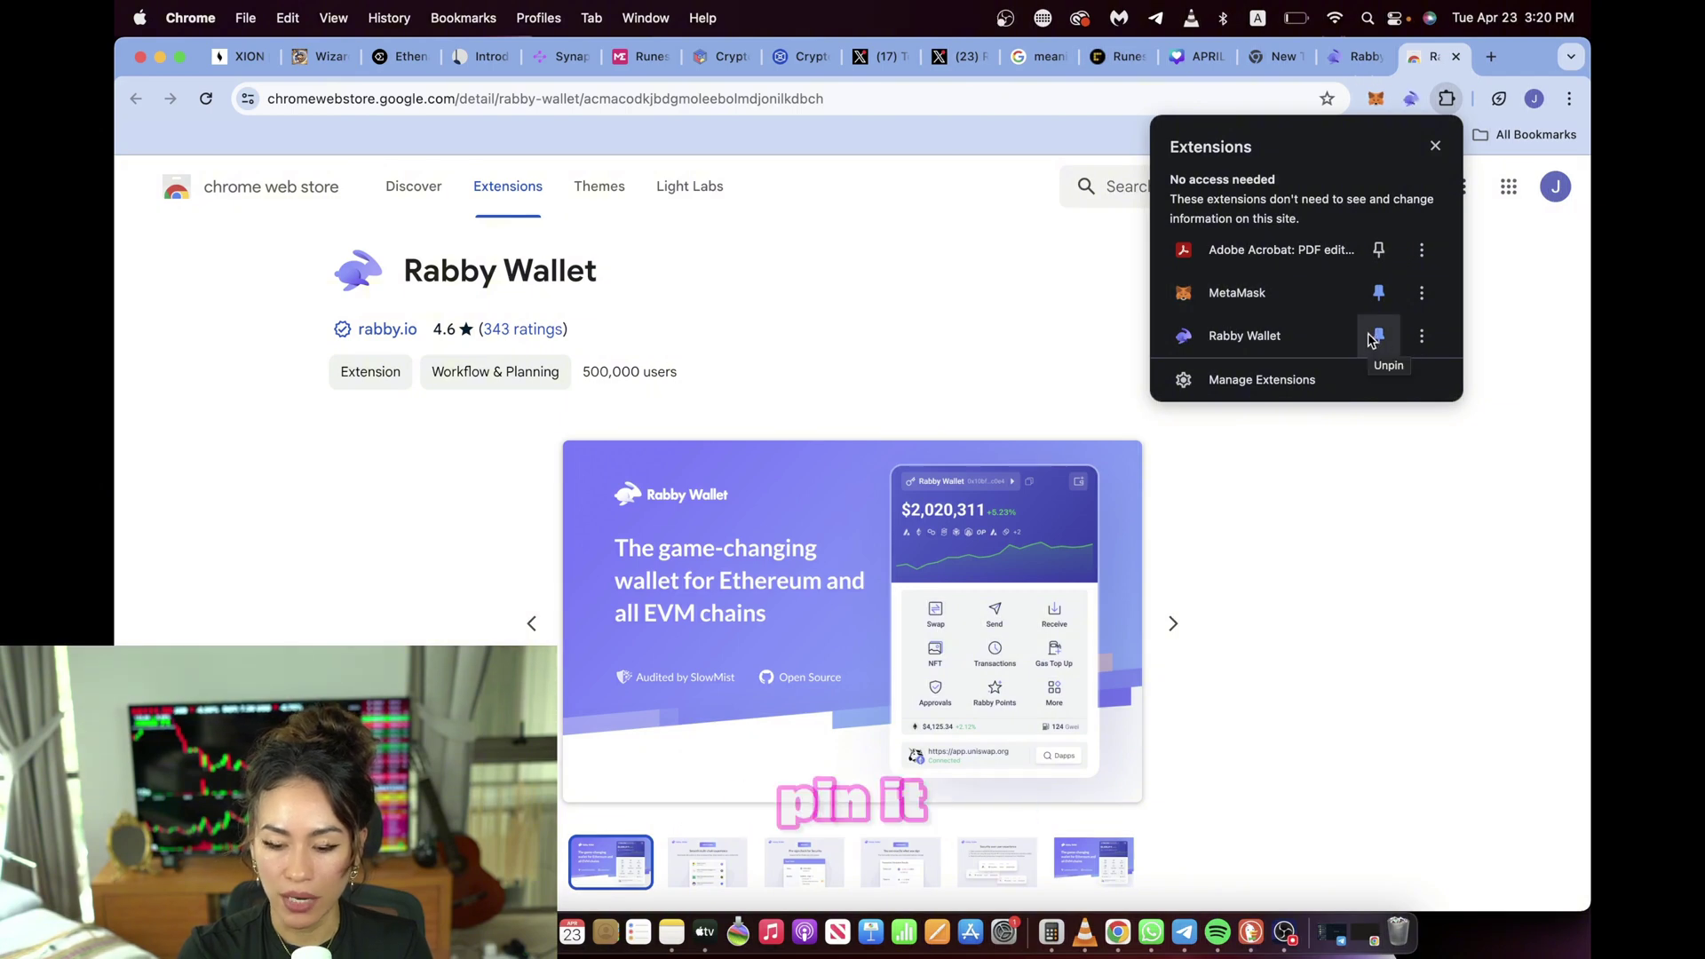
click(1425, 110)
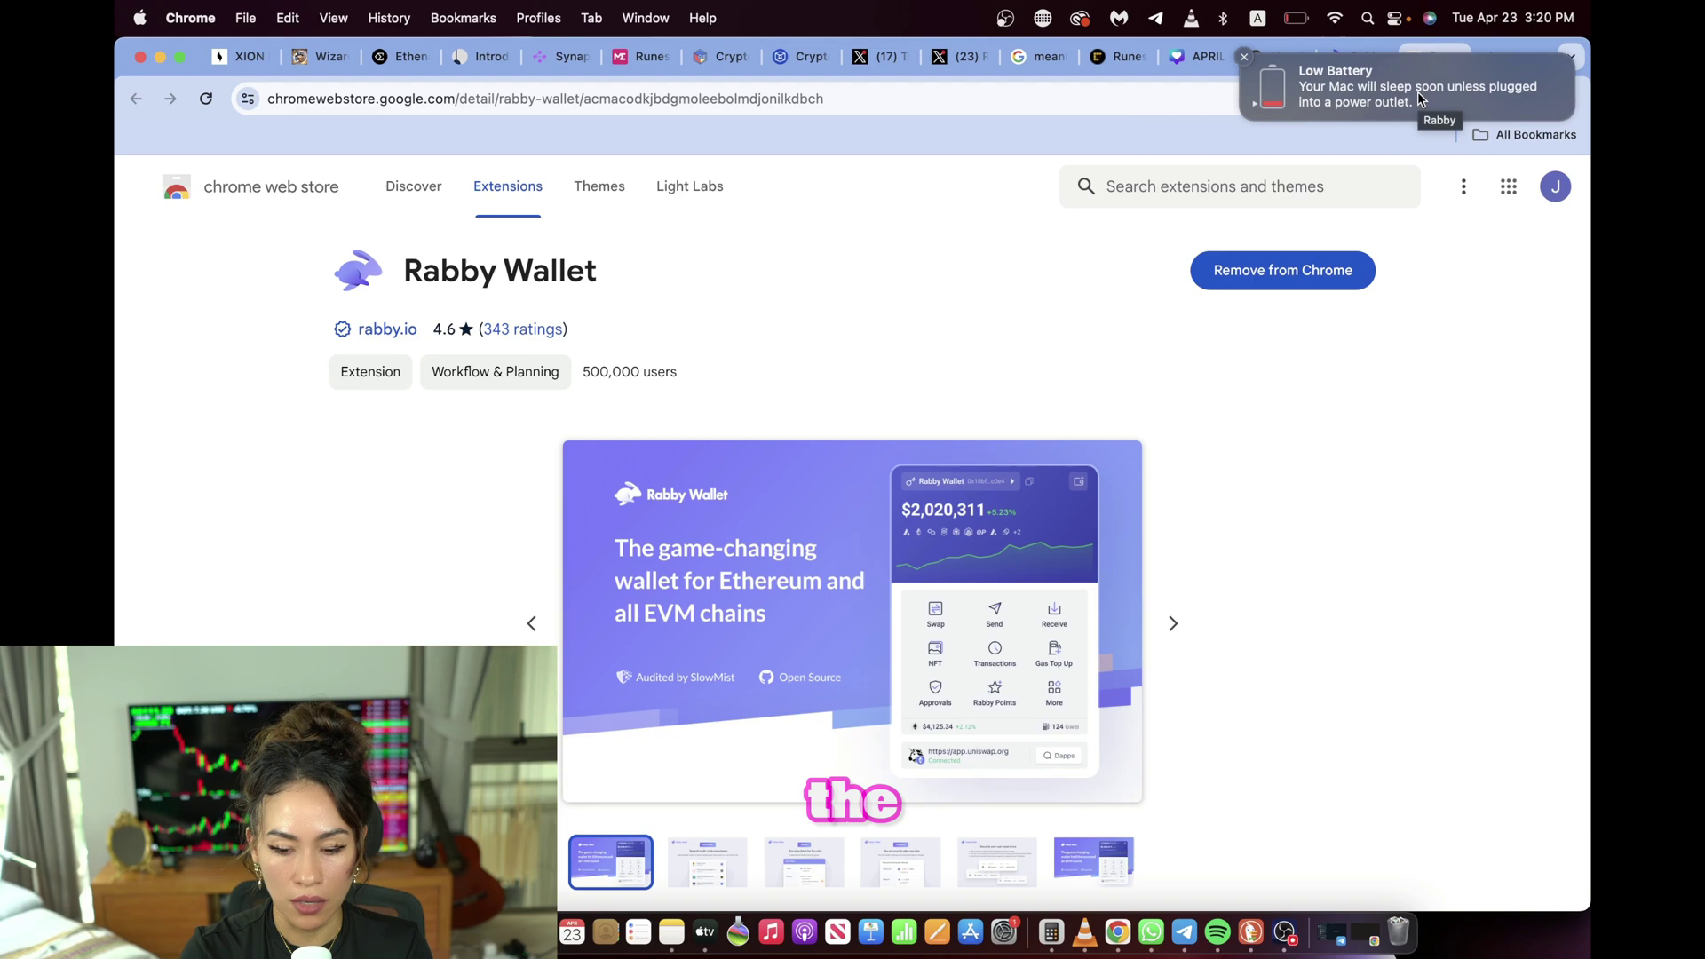
click(1245, 58)
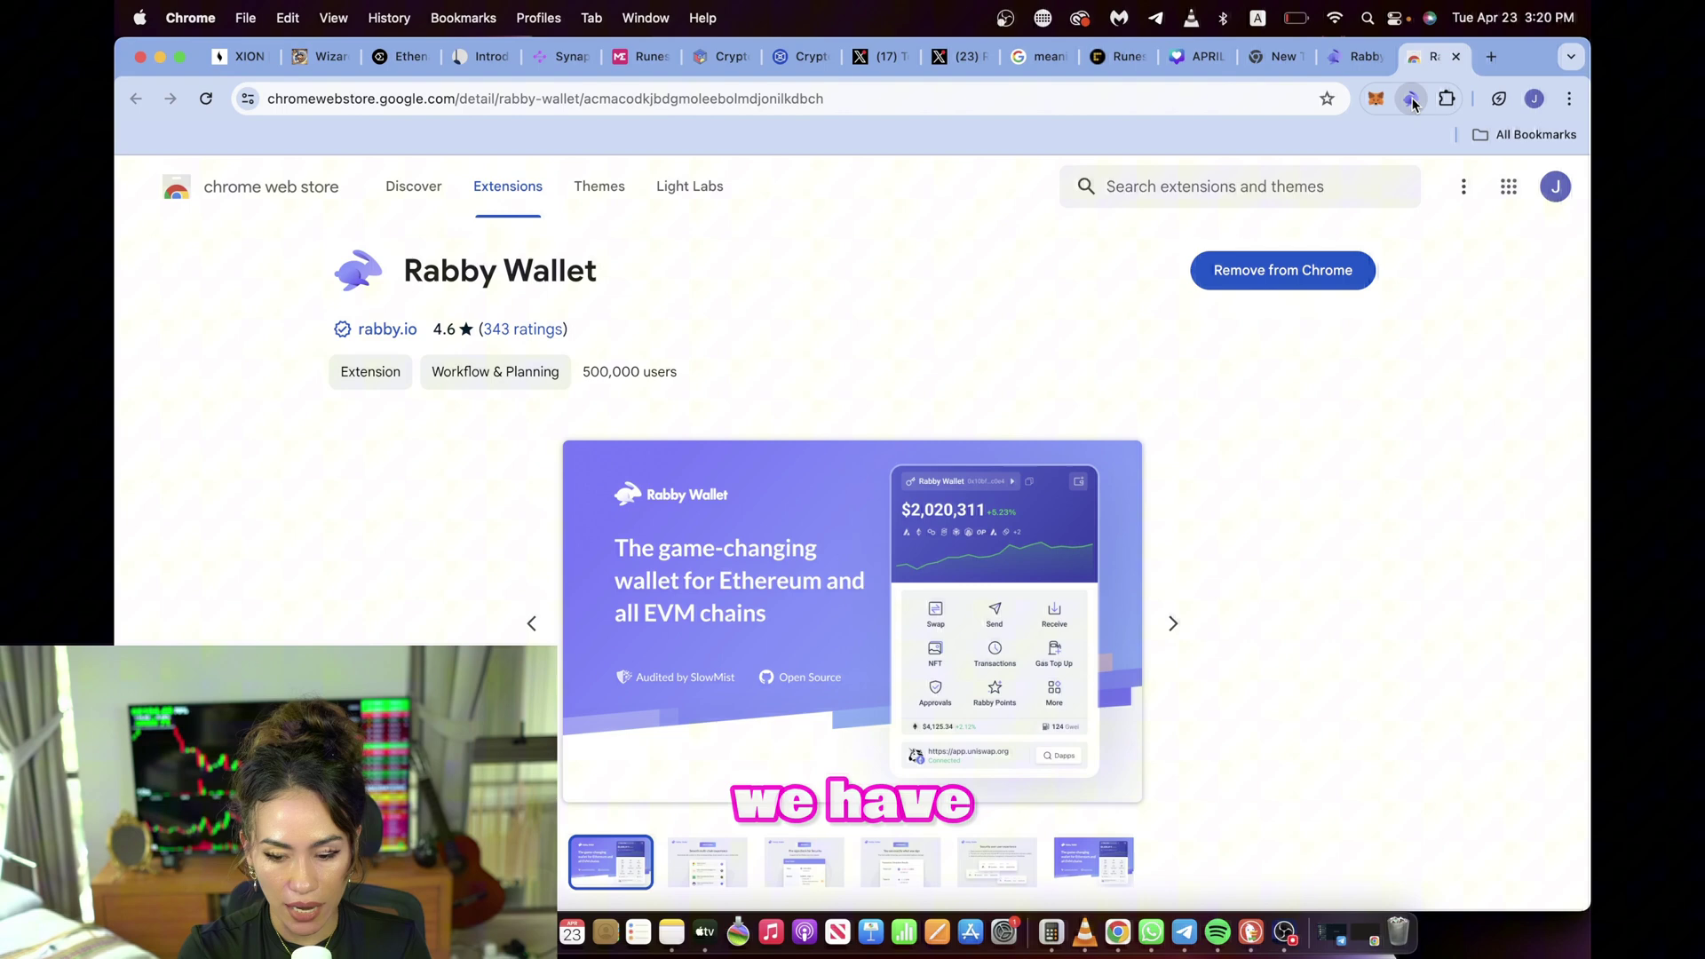
Step: Launch Rabby from the toolbar and step through the Next and Get Started intro screens
click(1412, 100)
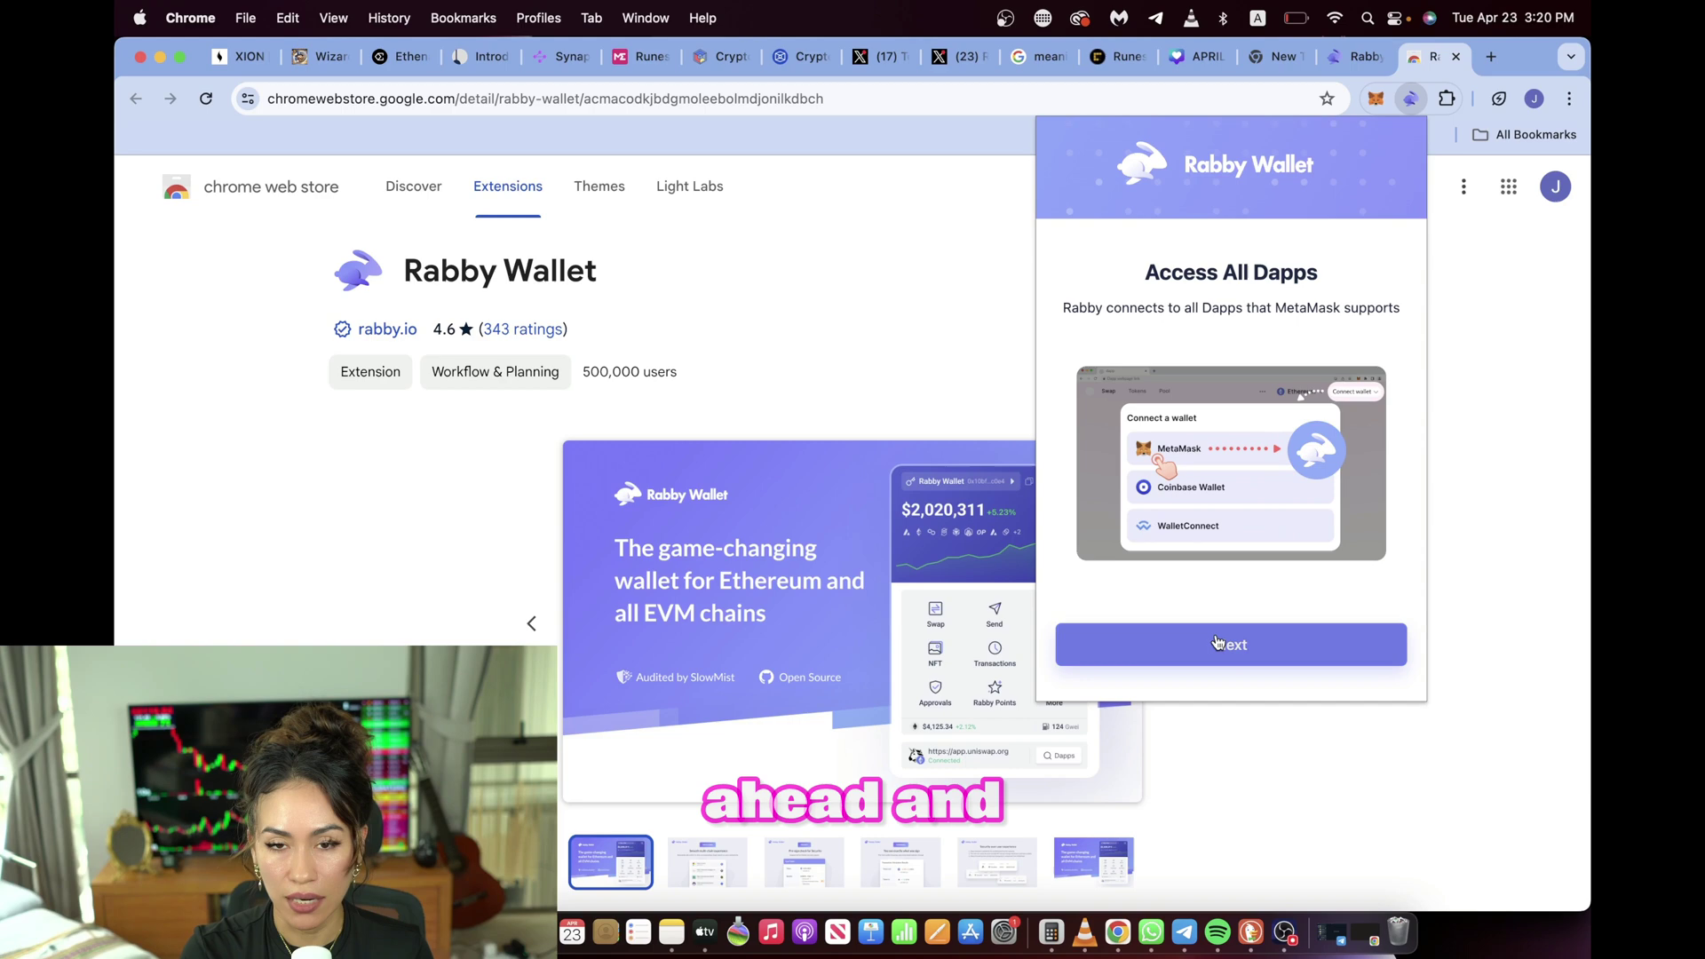
click(1218, 642)
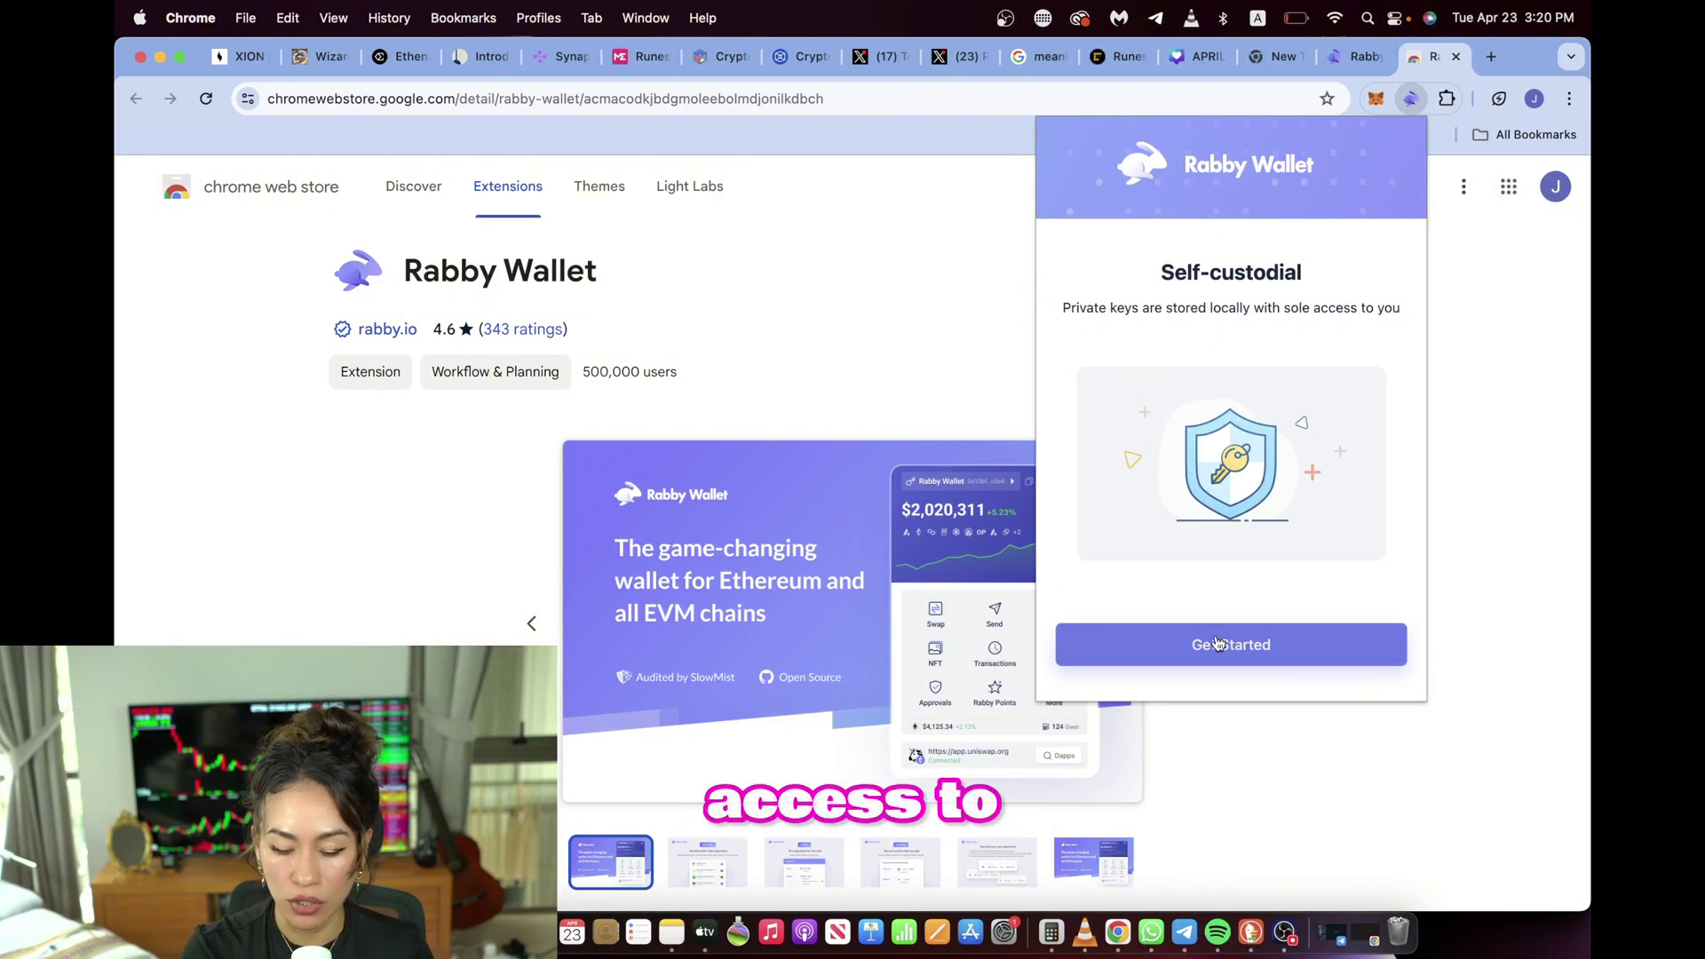
click(1218, 643)
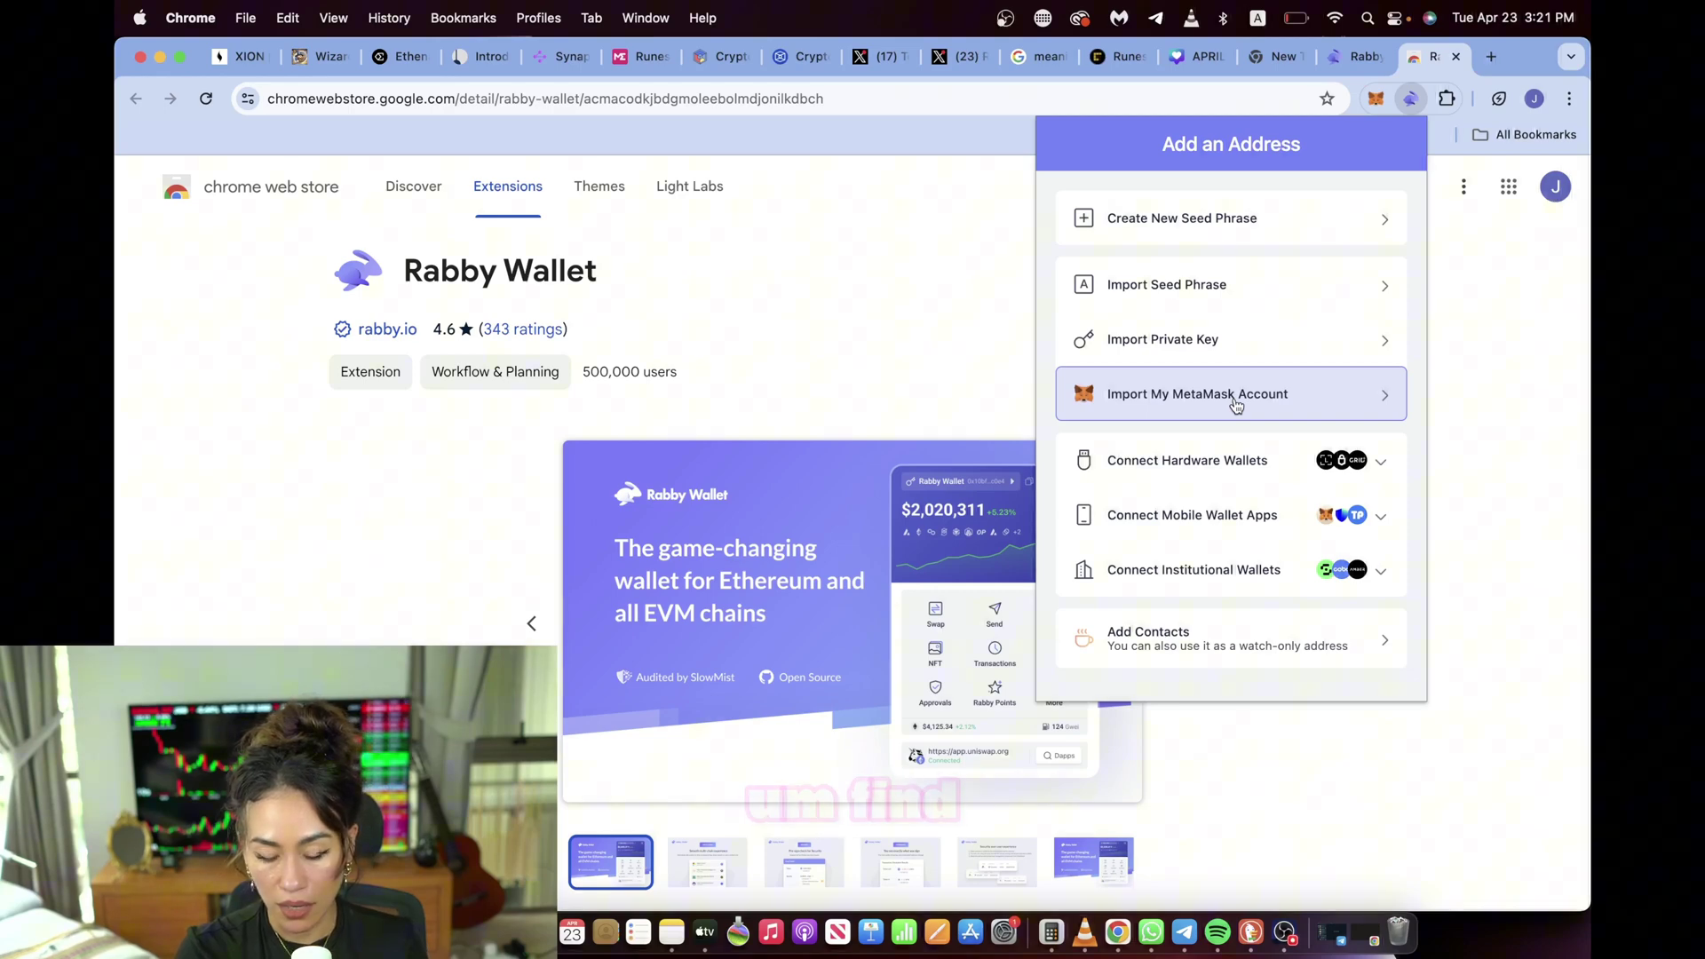
Step: Choose Import My MetaMask Account to reach Set Password, then start a new browser tab
click(1235, 404)
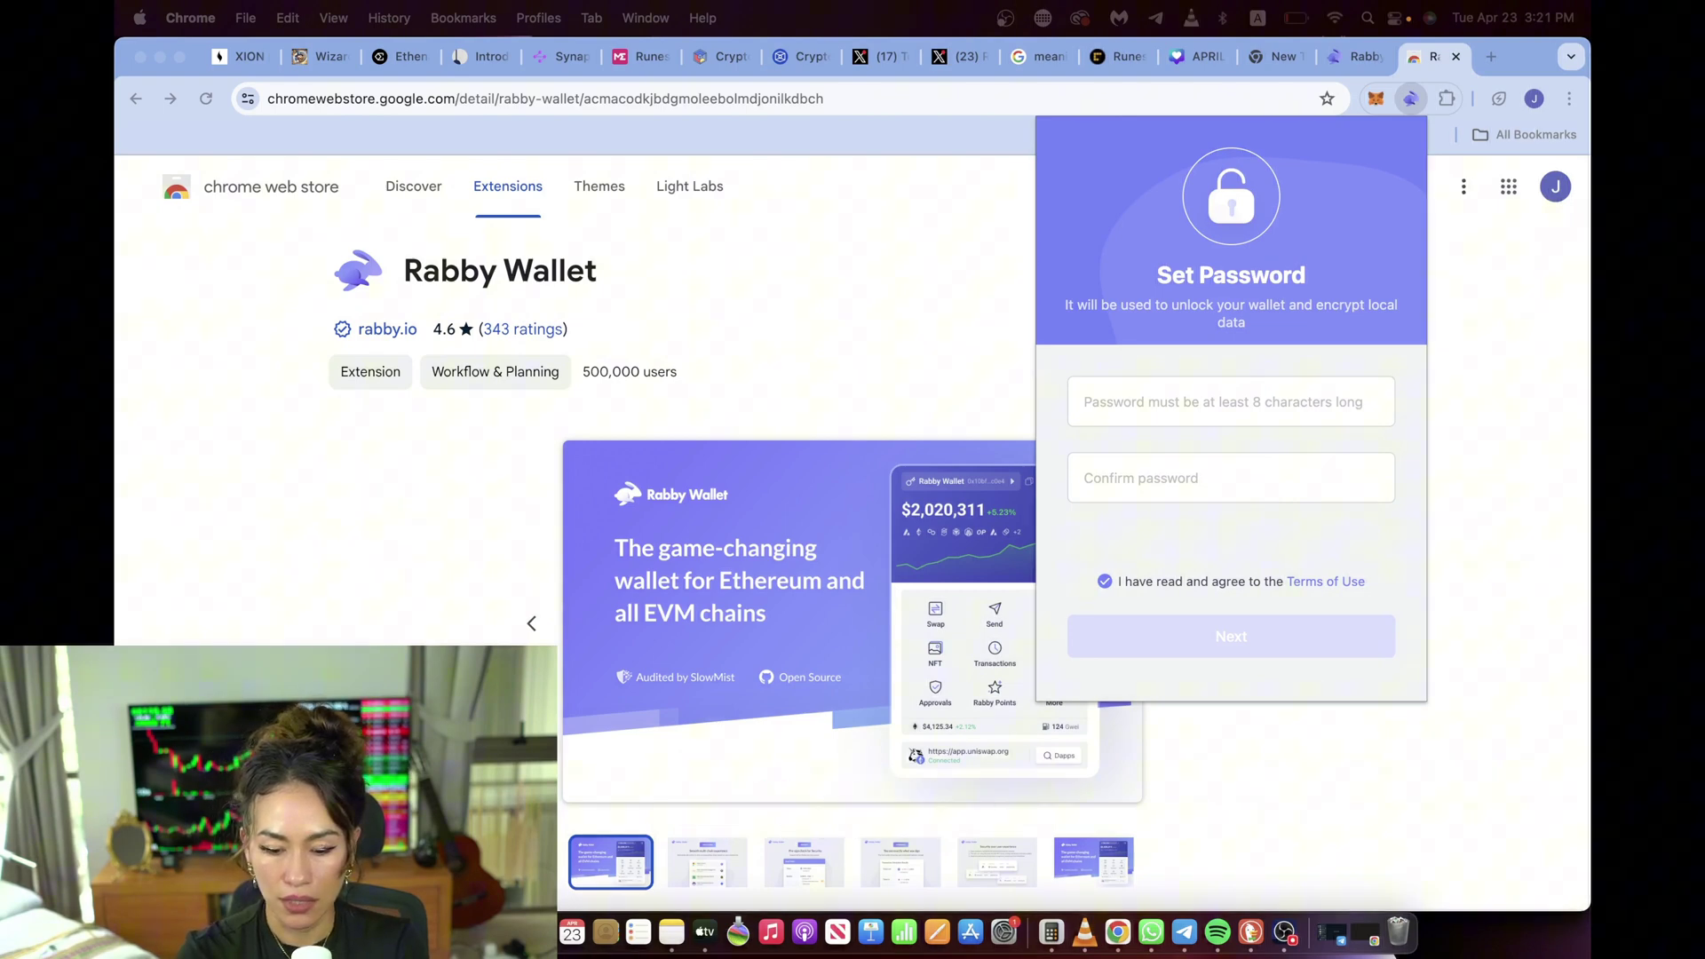
click(1488, 75)
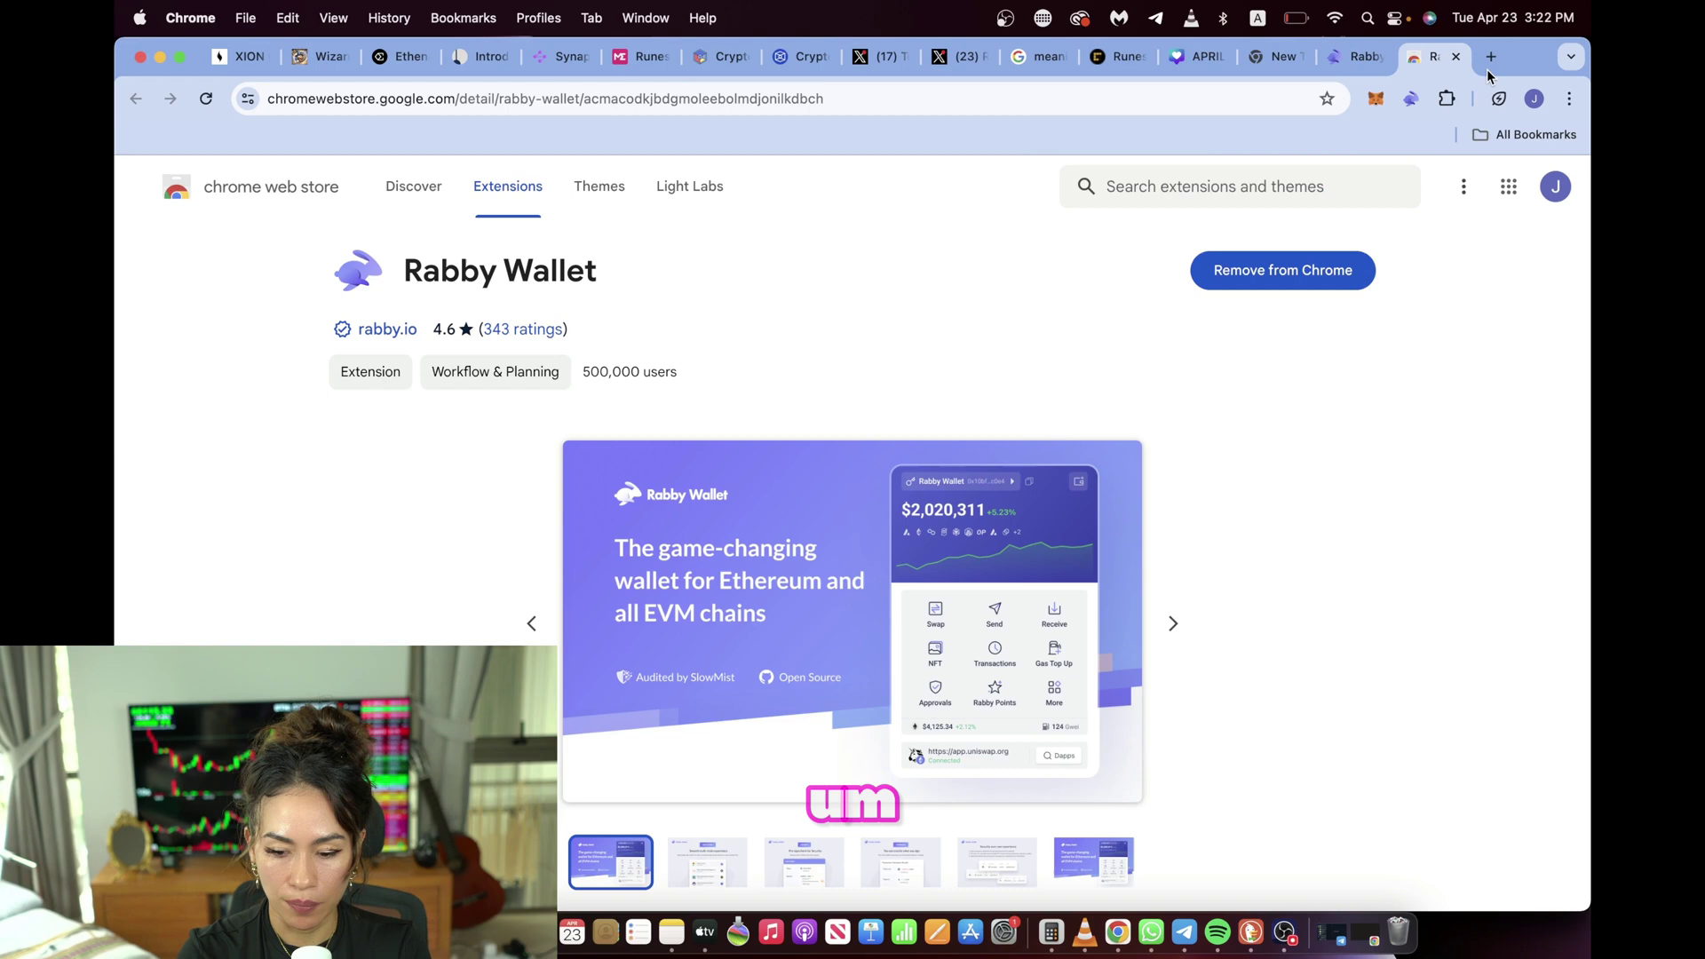
Step: Search Google for 'bitwarden'
click(1491, 56)
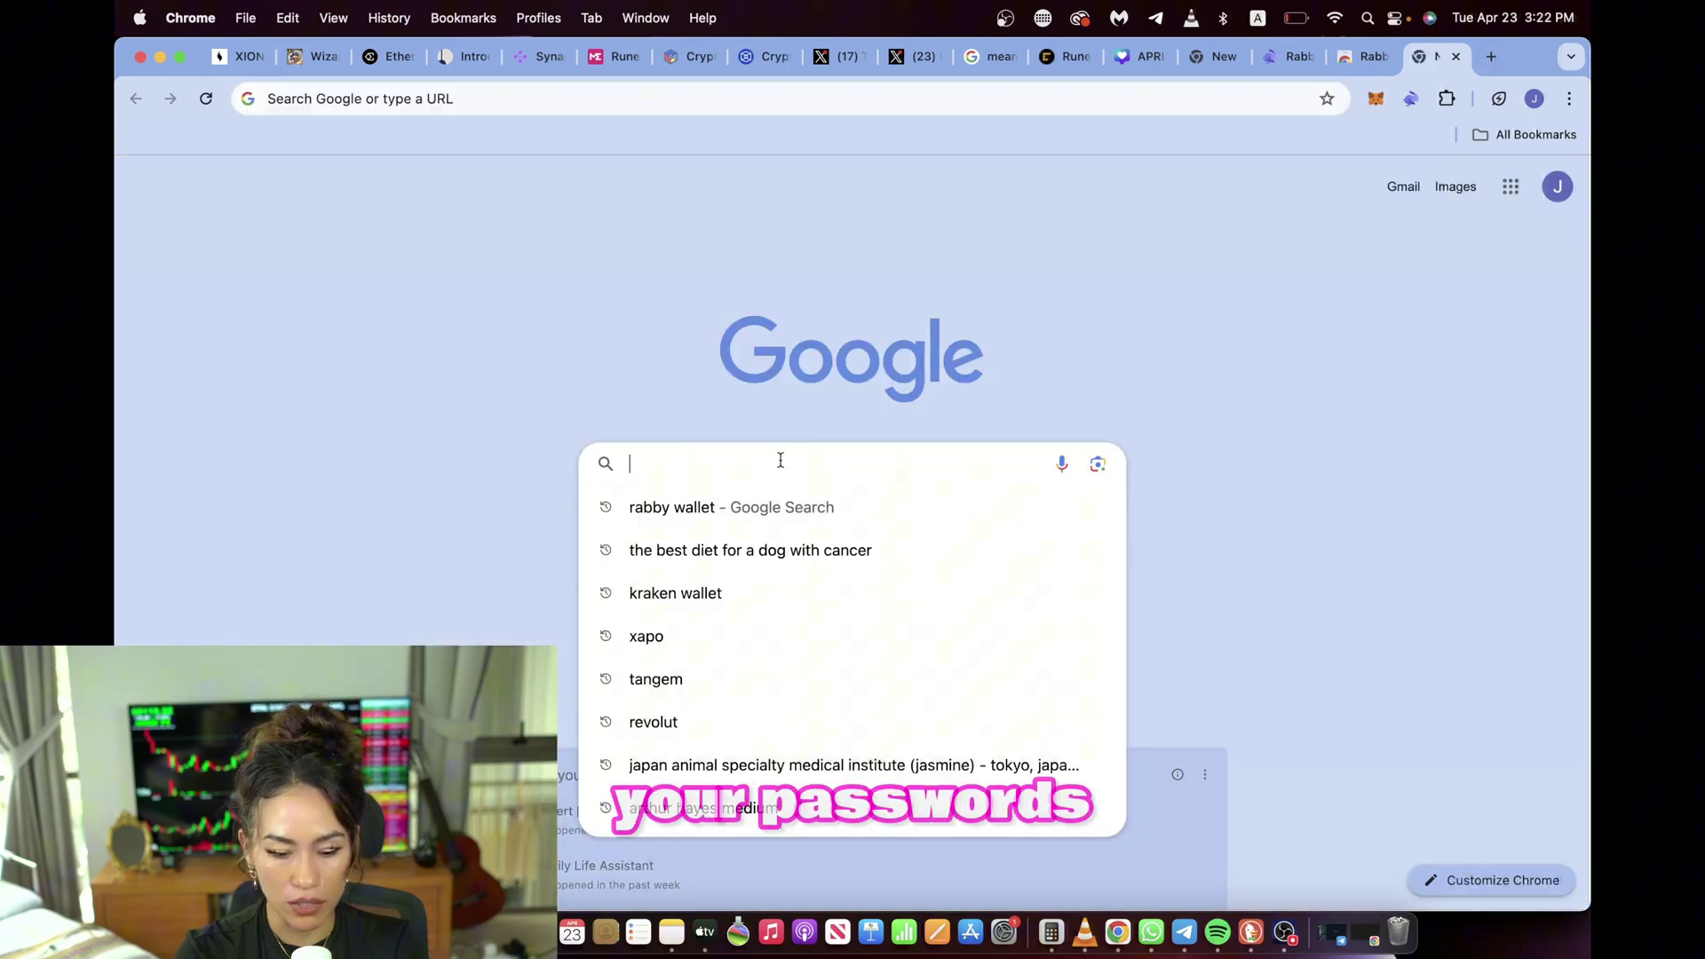
text(l)
key(BackSpace)
text(b)
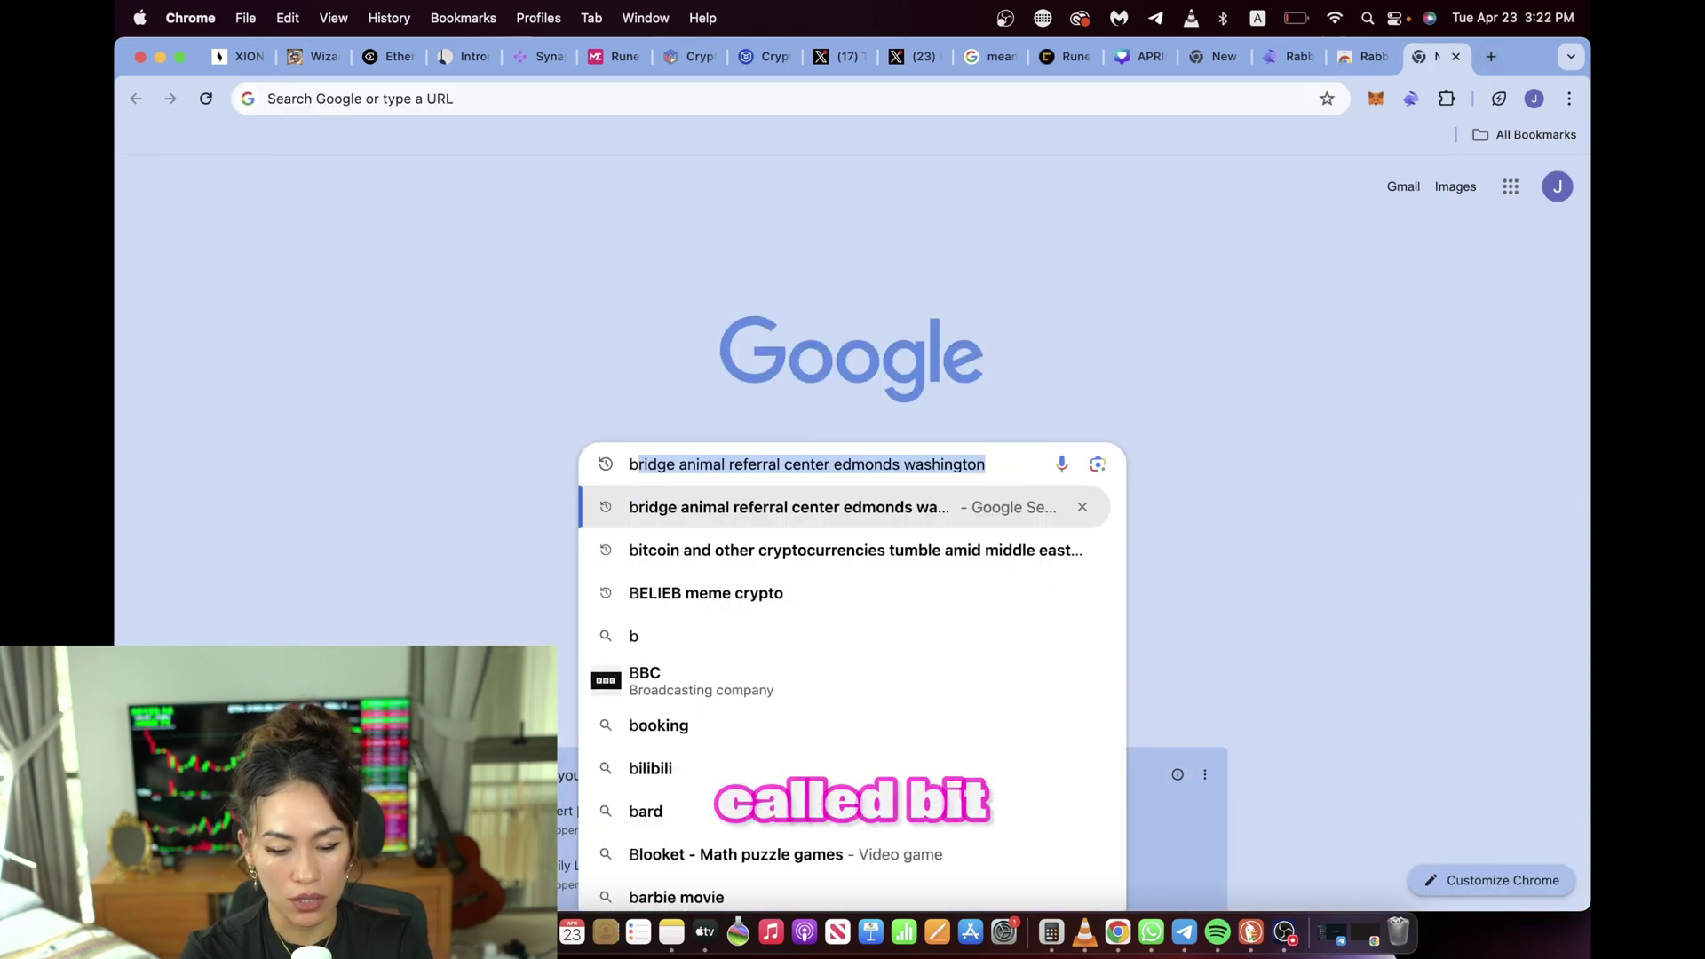
text(itwarden)
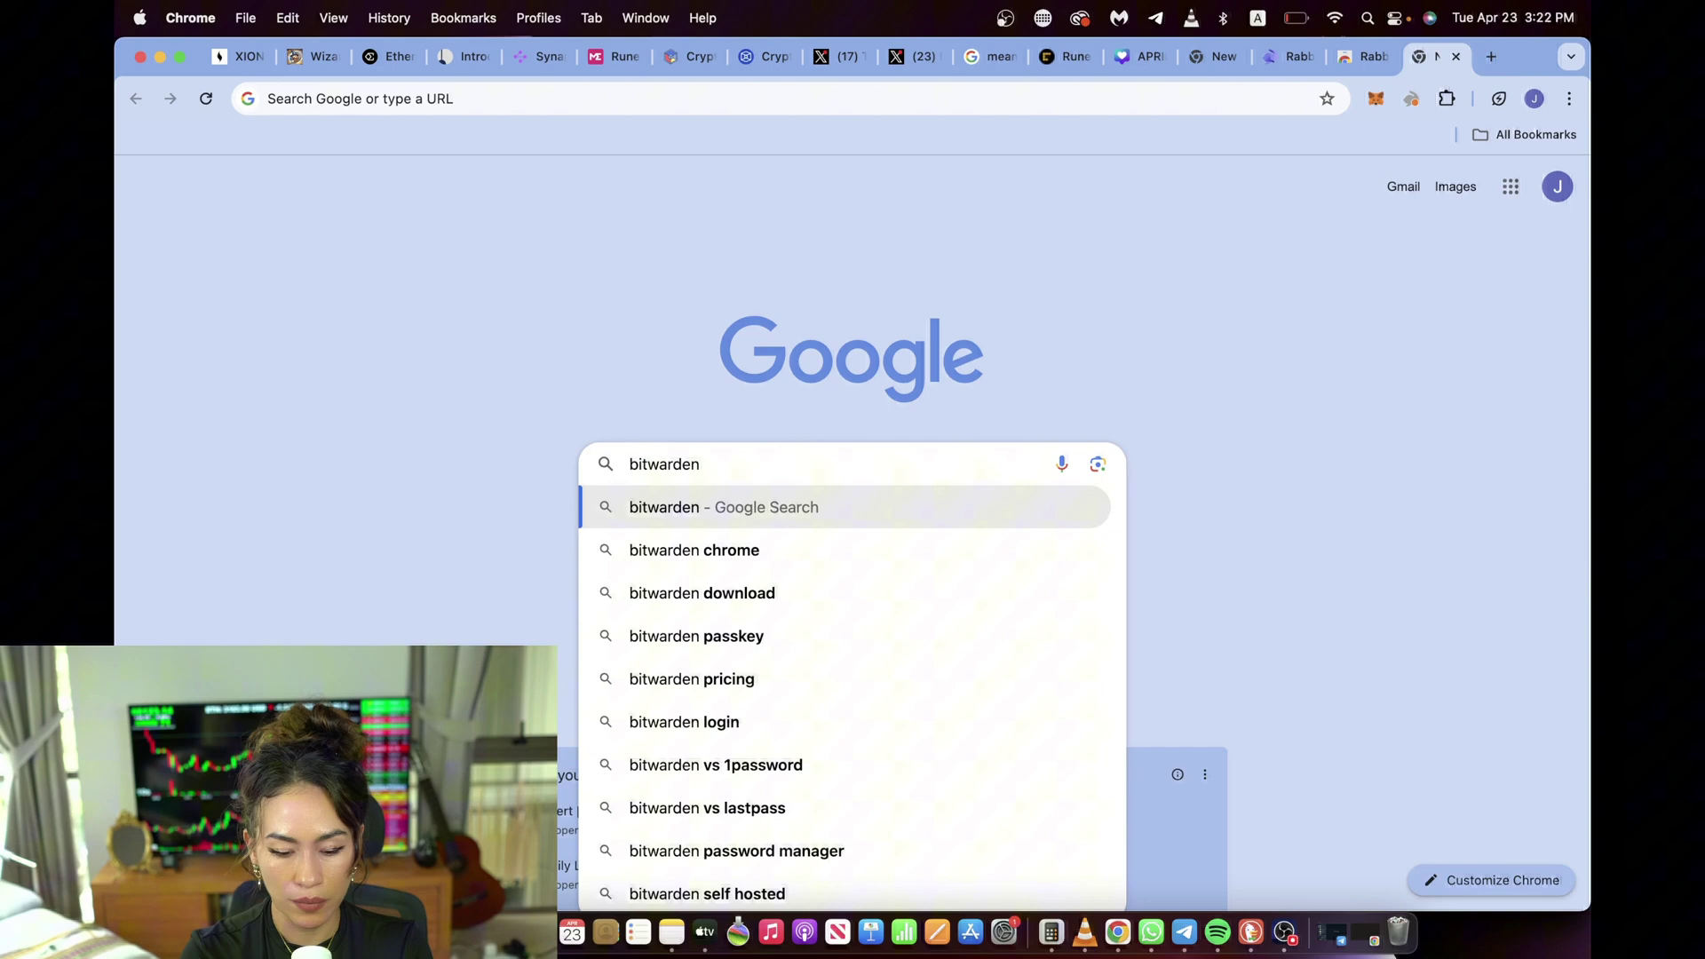
key(Return)
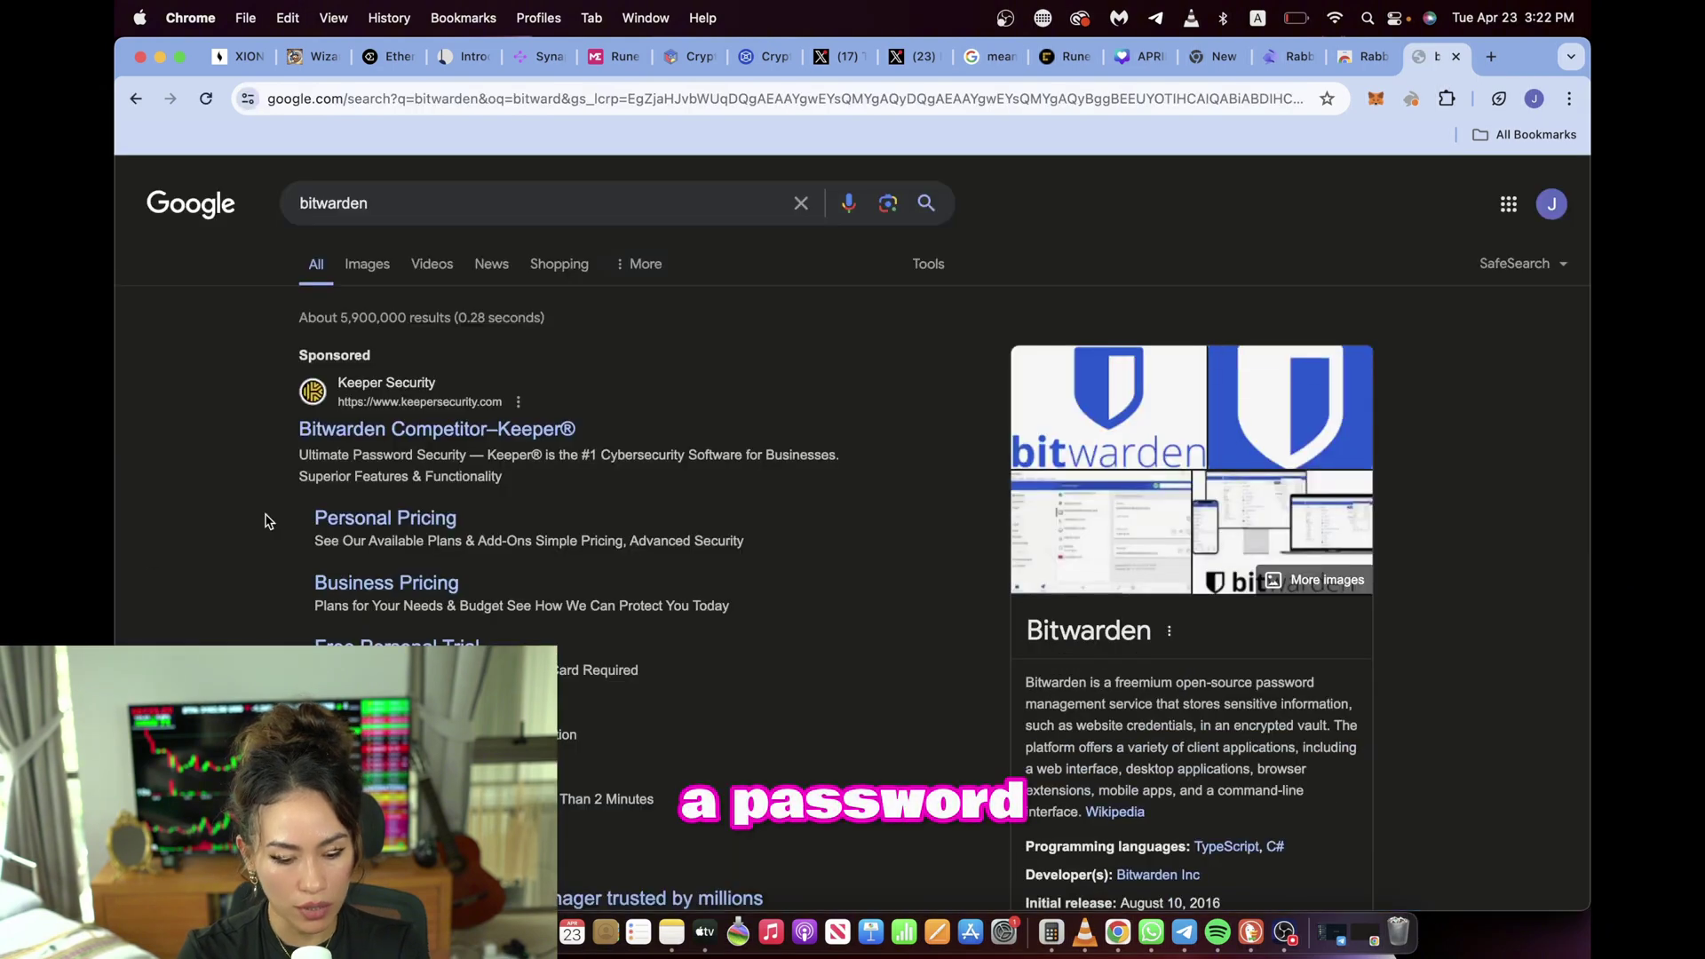
Step: Look through the results and knowledge panel, then go to the bitwarden.com homepage
scroll(362, 442, down, 2)
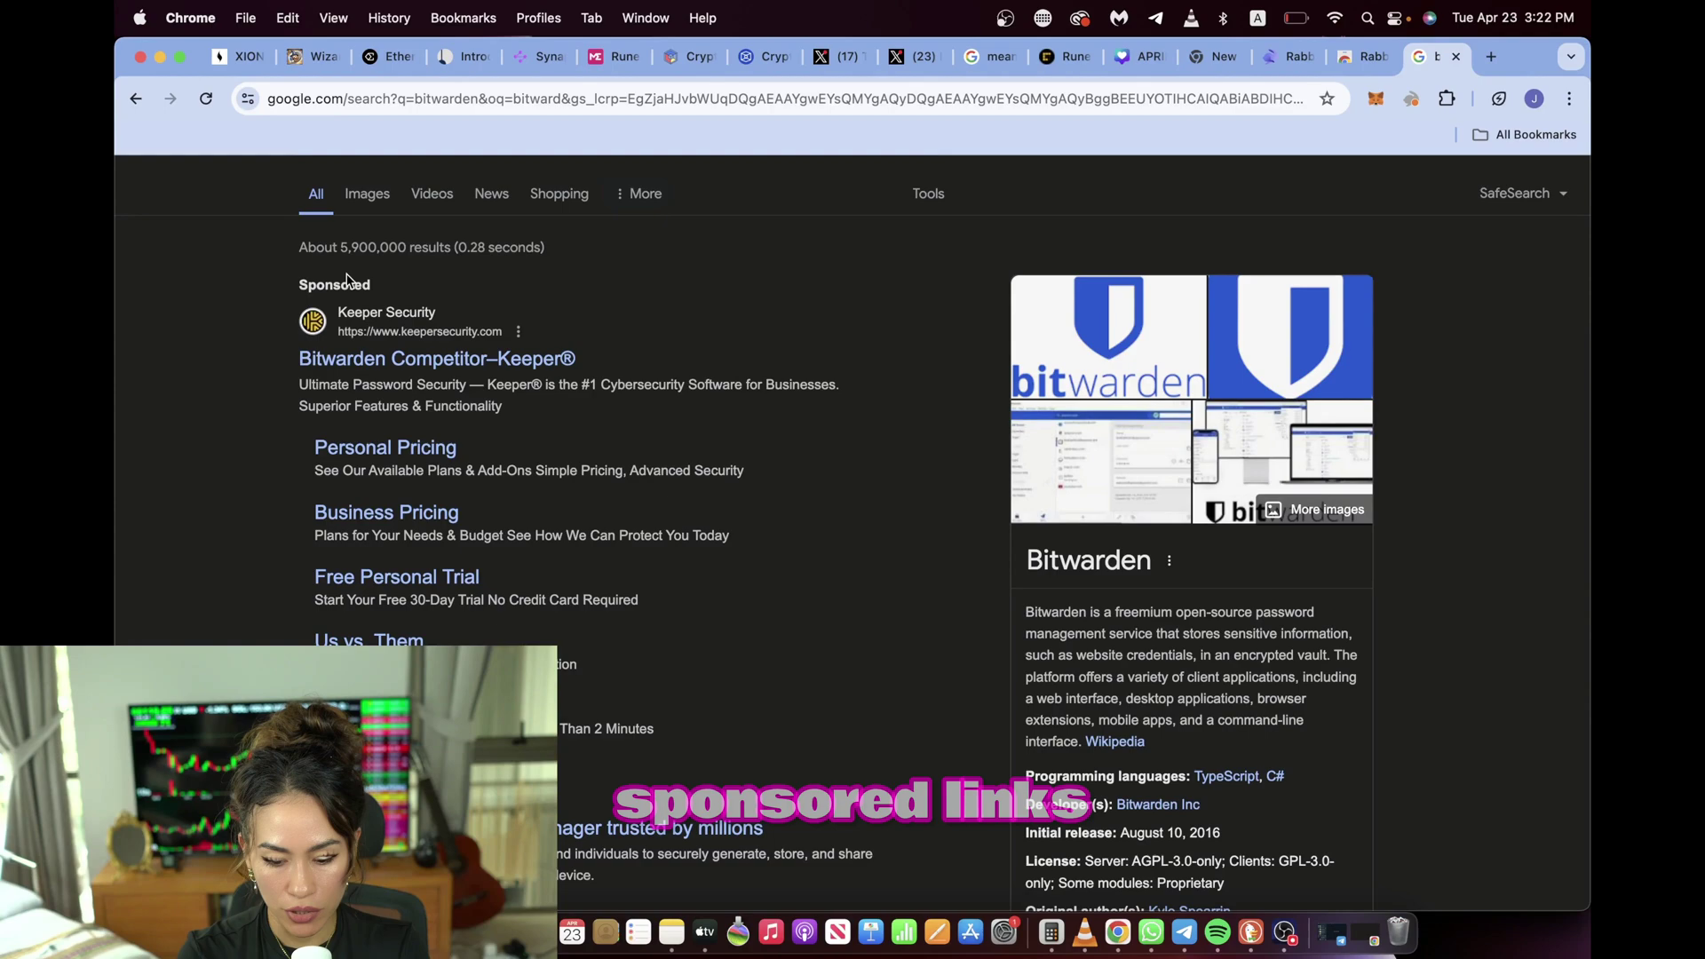
scroll(346, 281, down, 5)
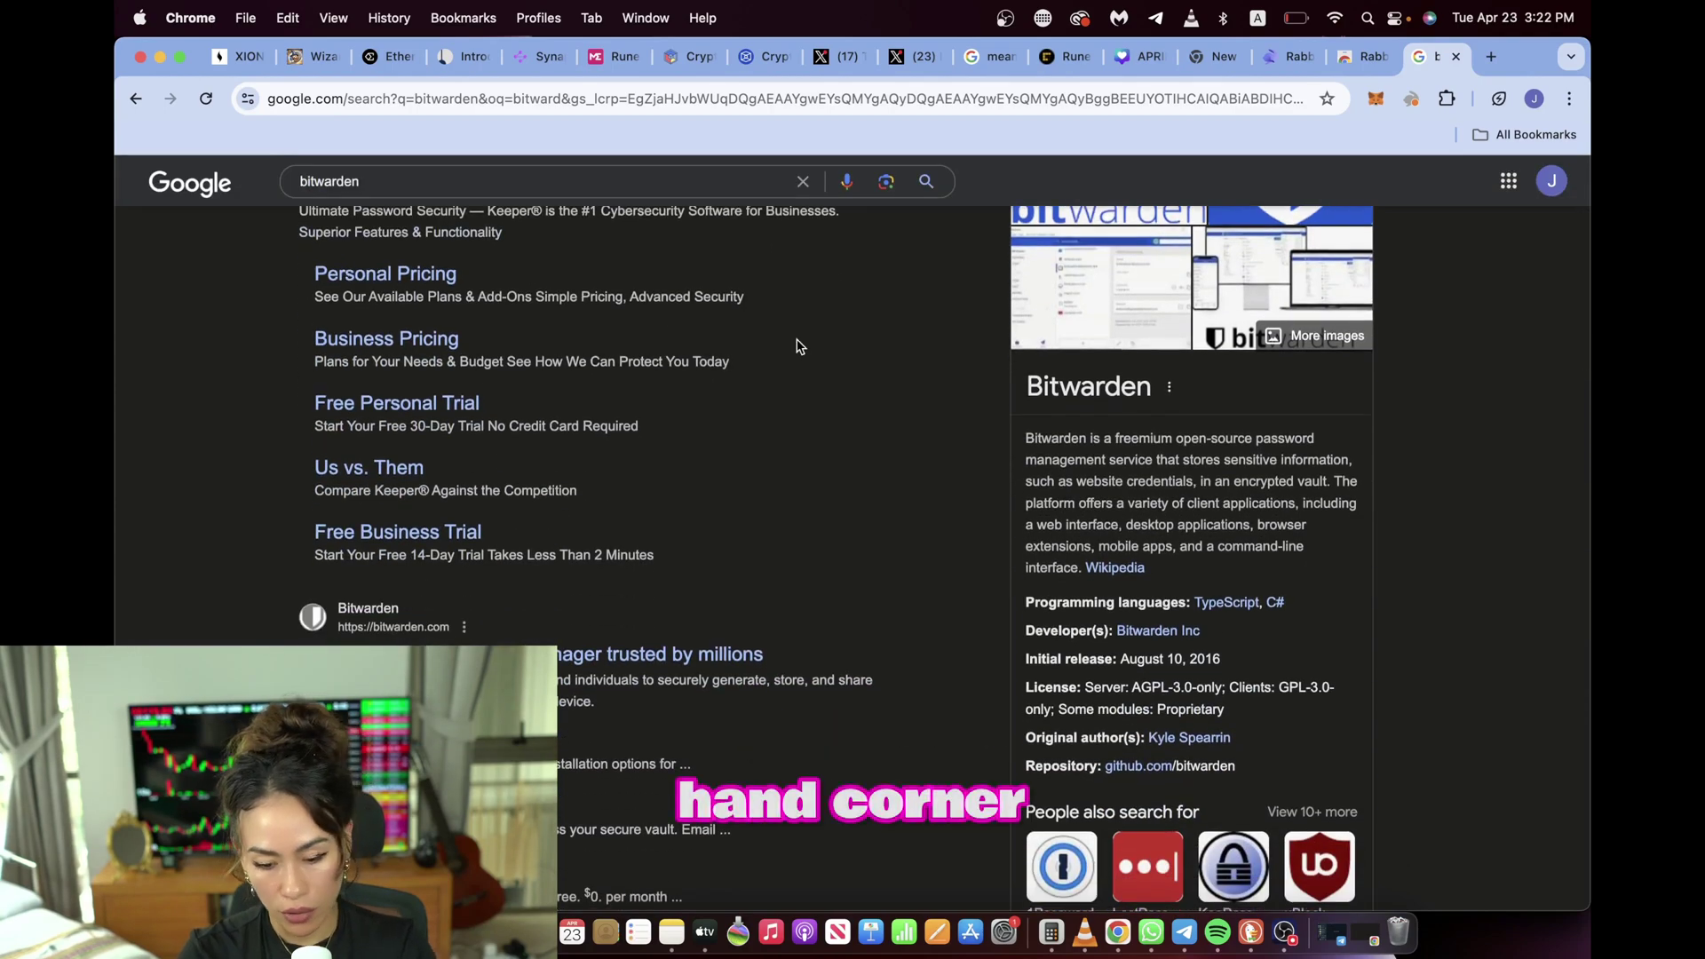
scroll(799, 346, up, 5)
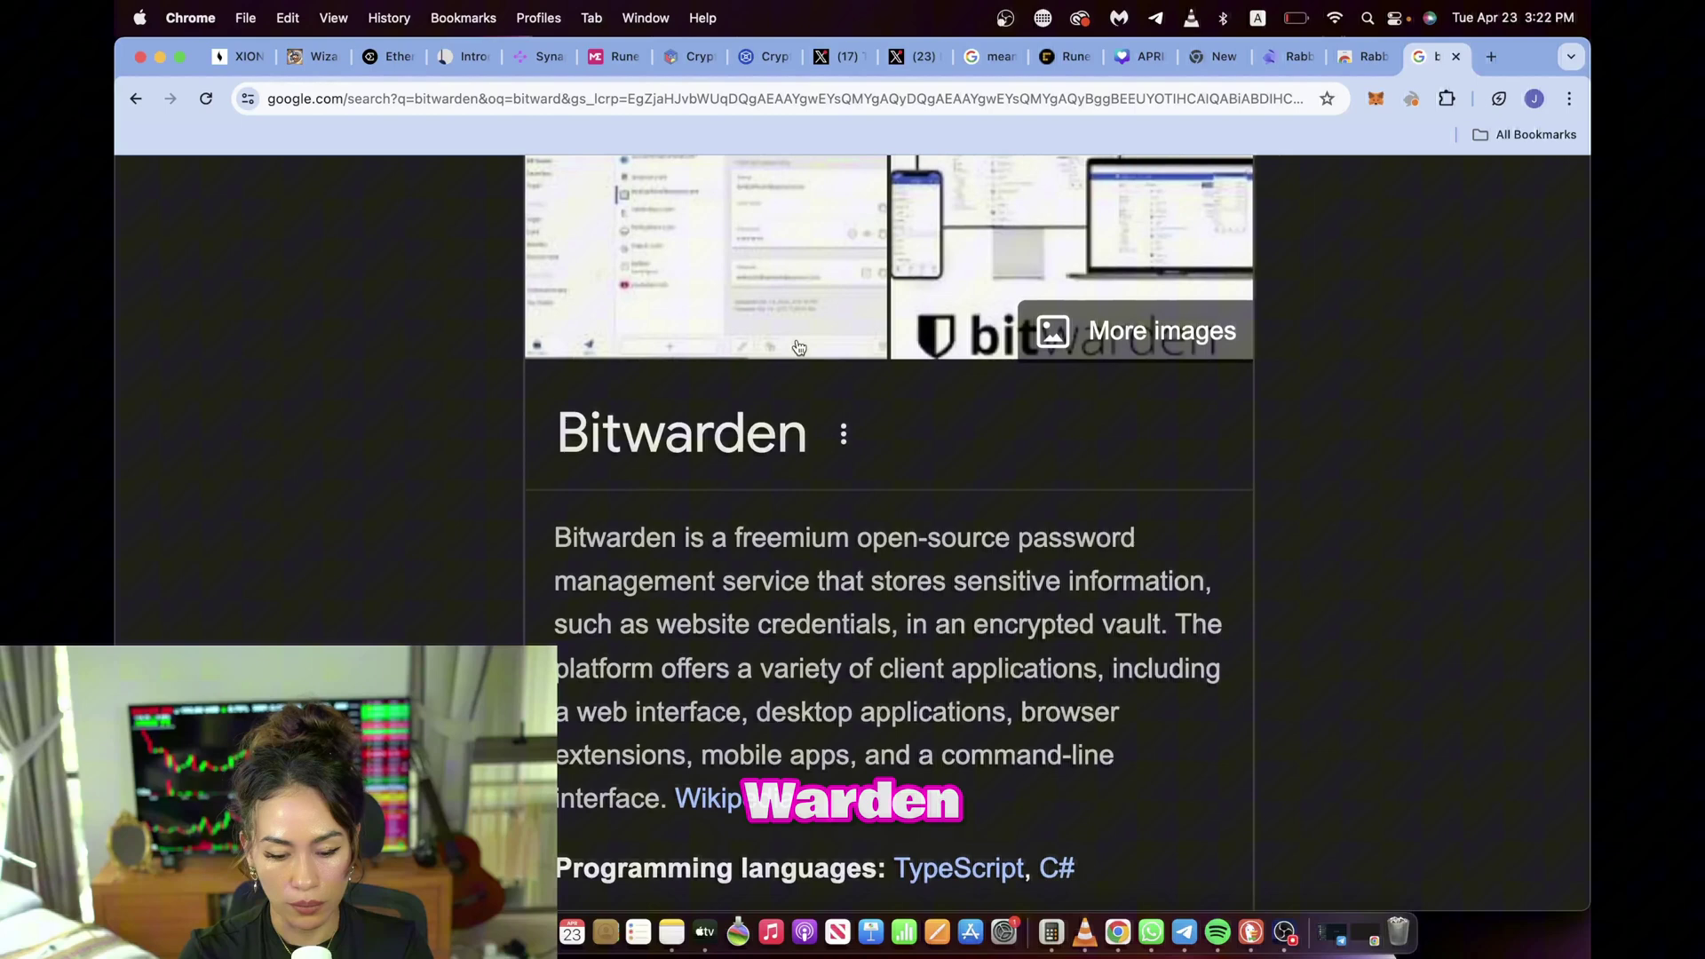
scroll(799, 347, down, 2)
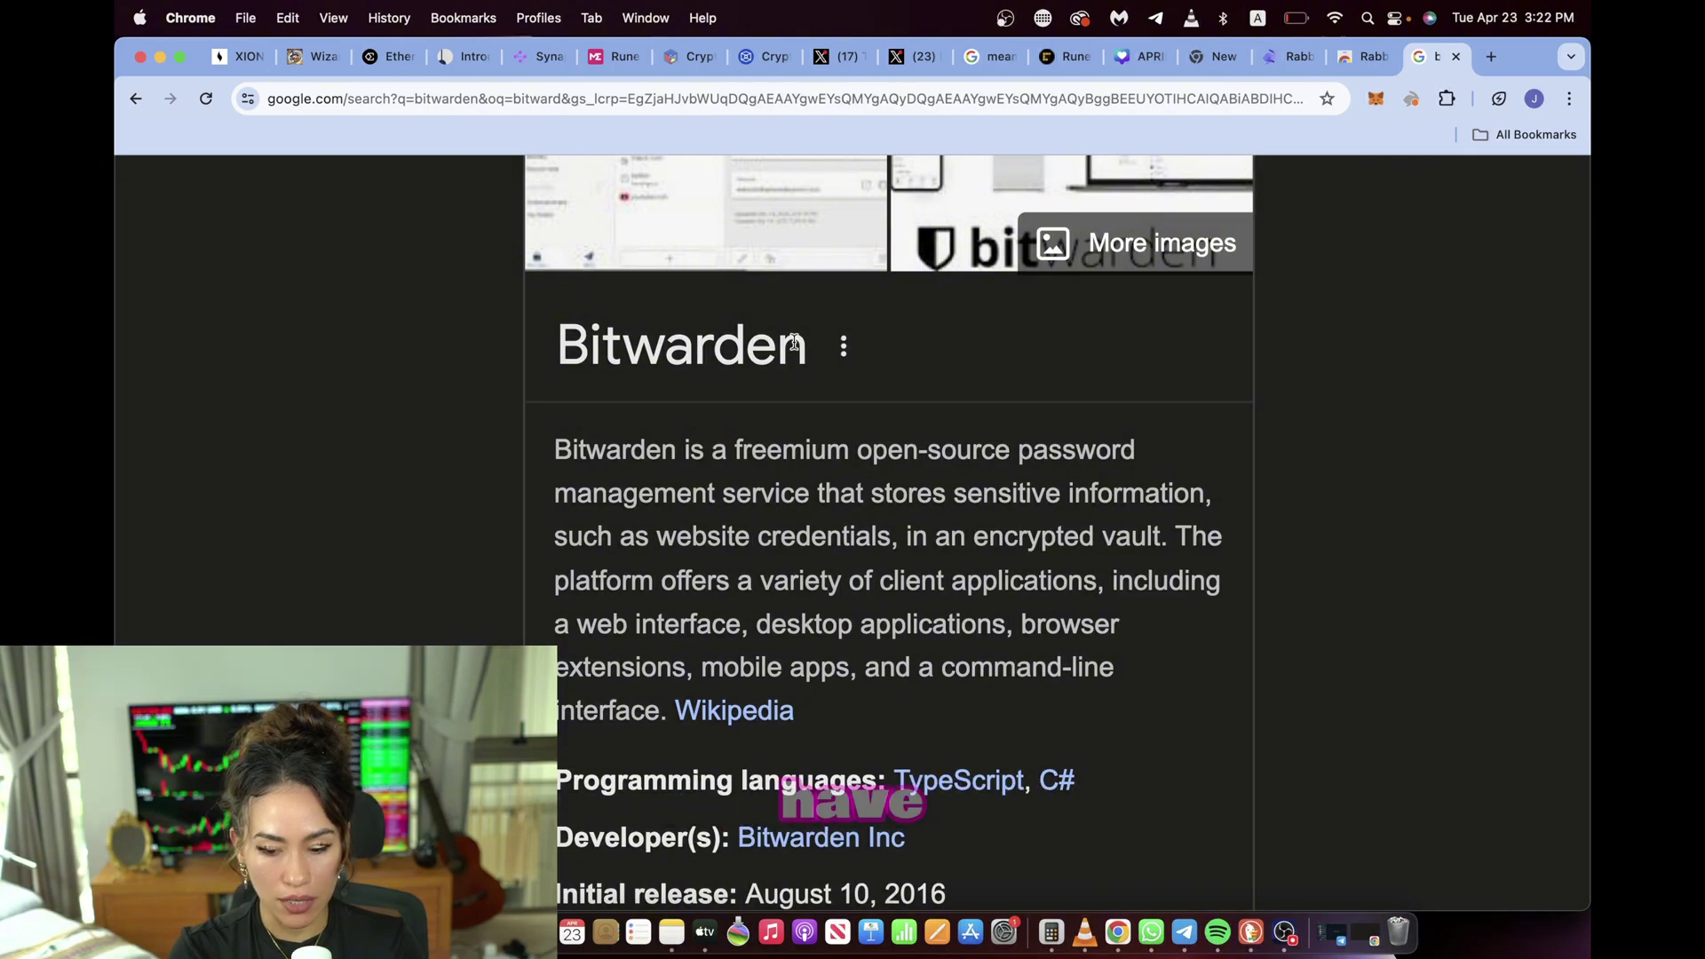
scroll(797, 342, down, 5)
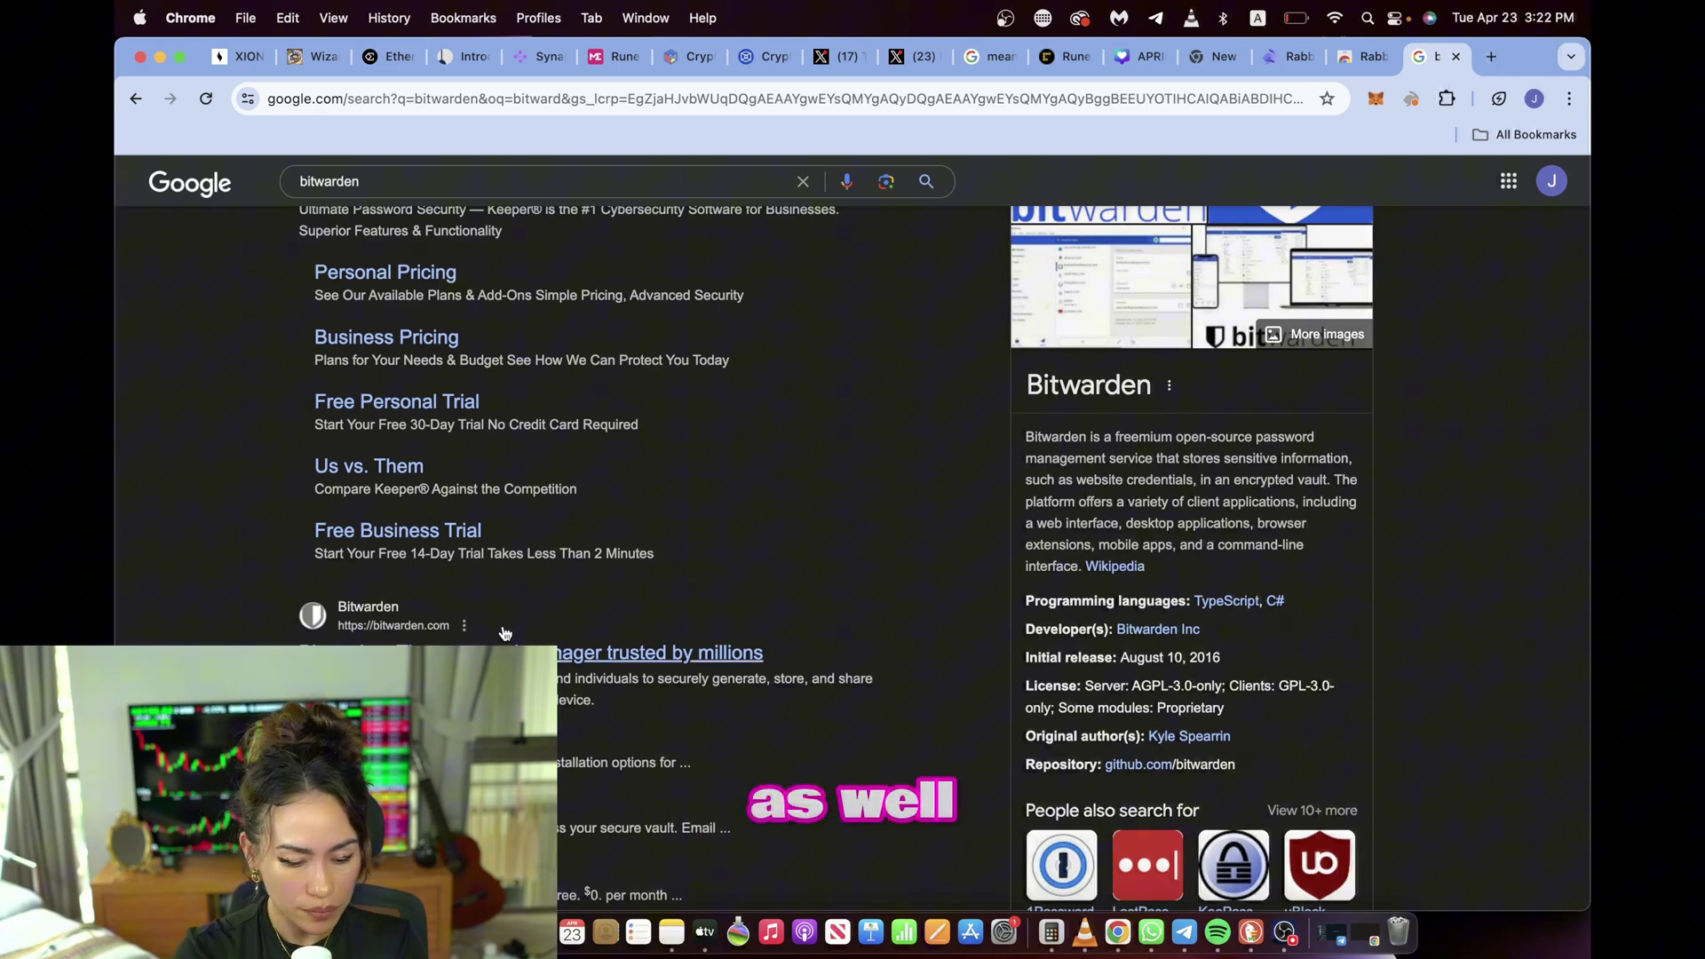
click(426, 652)
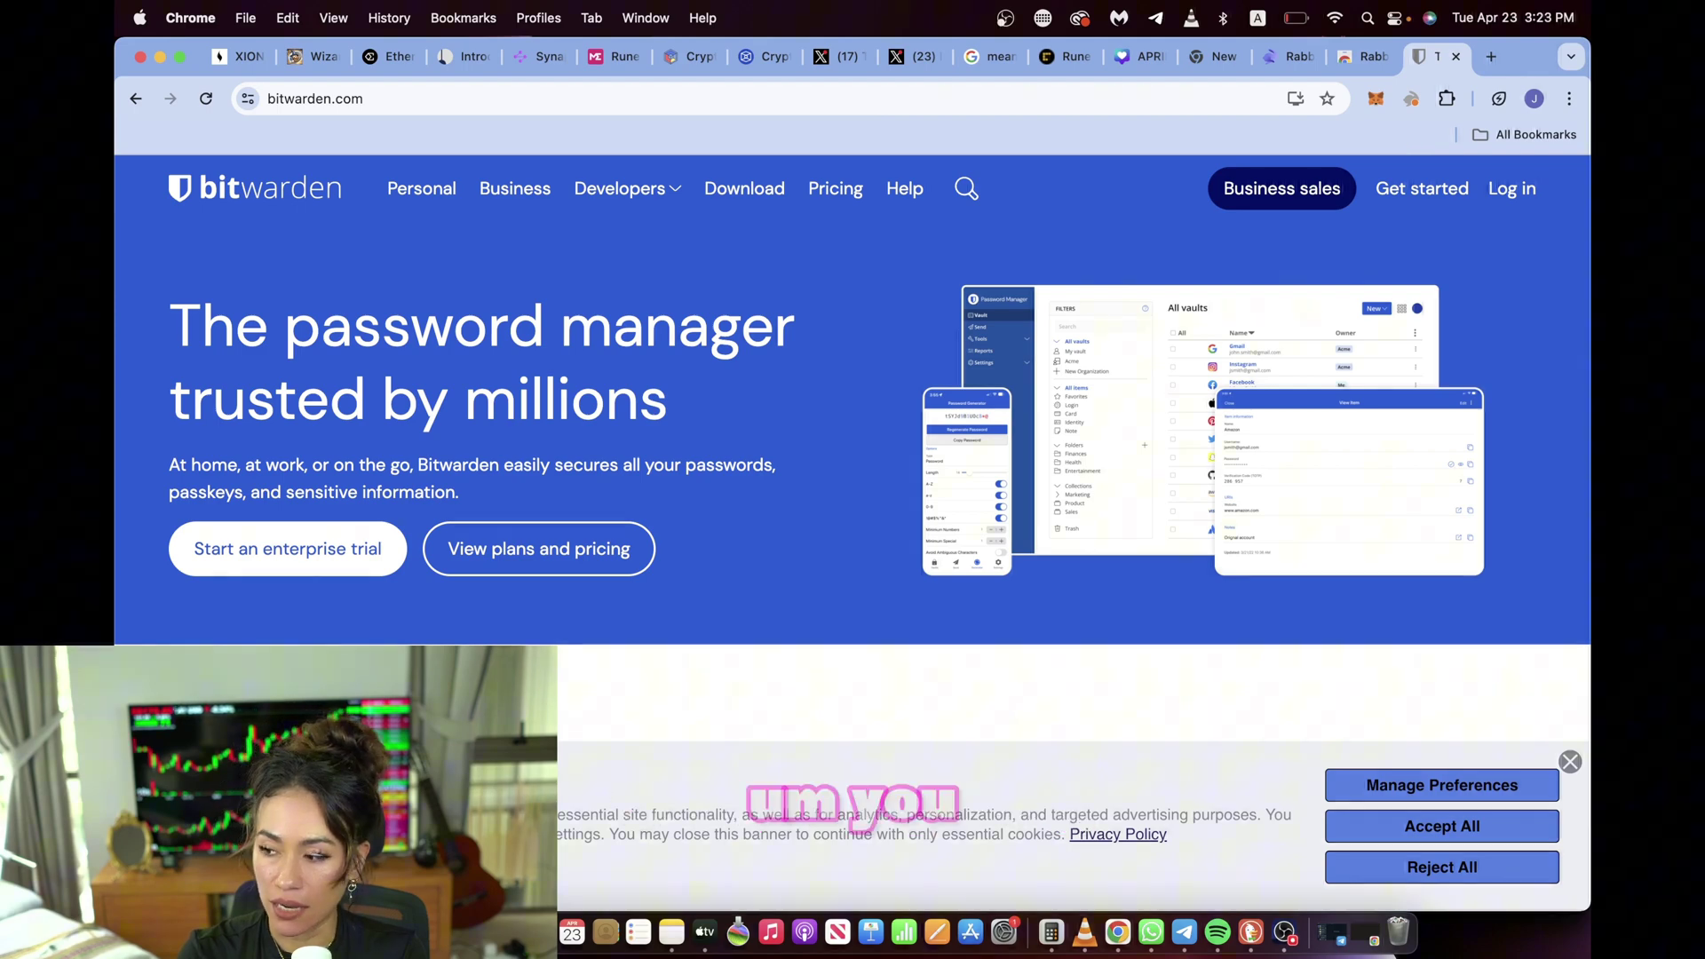
click(1118, 17)
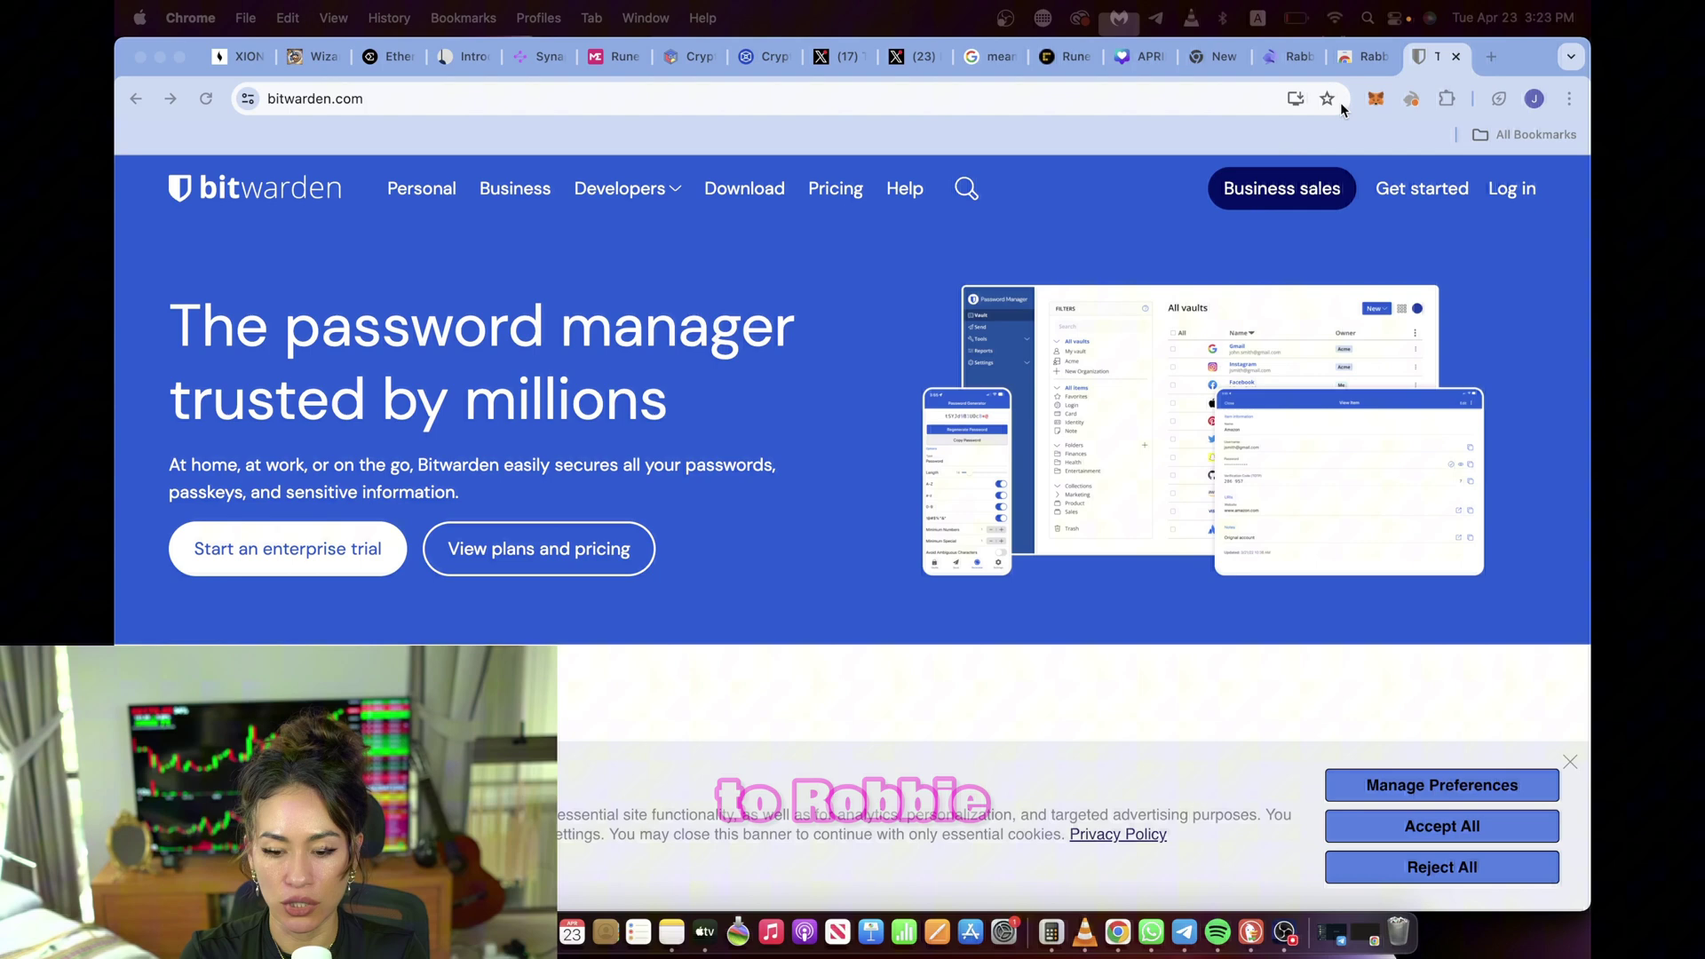
Step: Reopen Rabby, pass the intro screens, and choose Import My MetaMask Account
click(1348, 64)
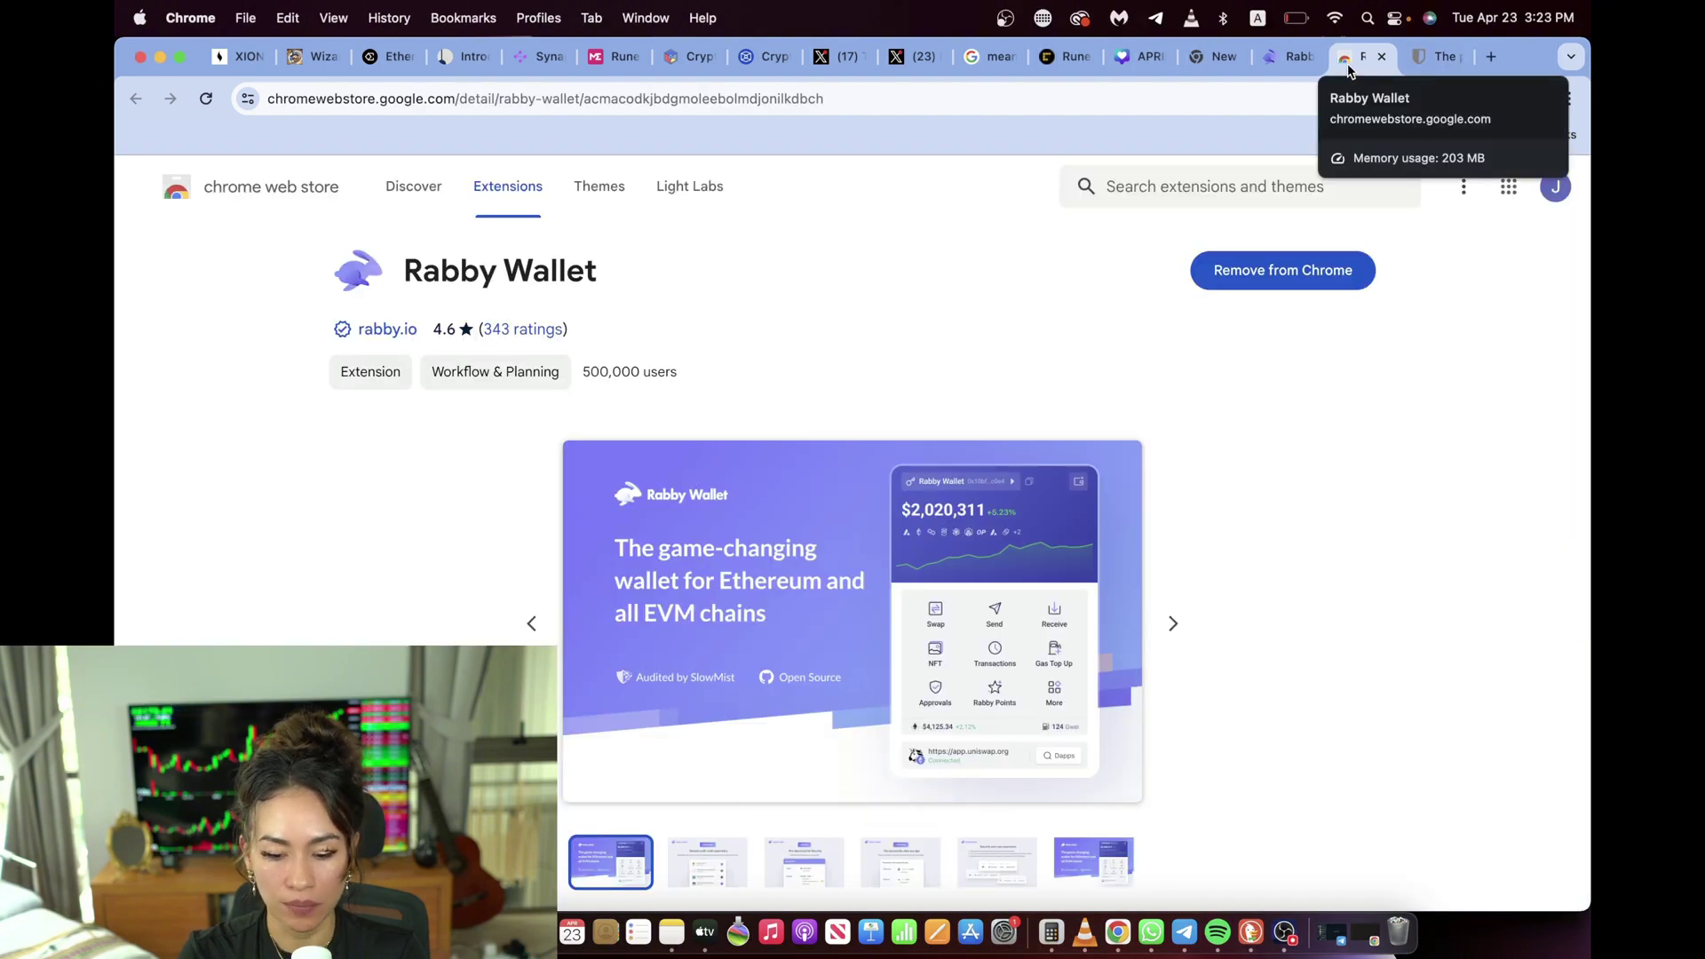
click(1289, 49)
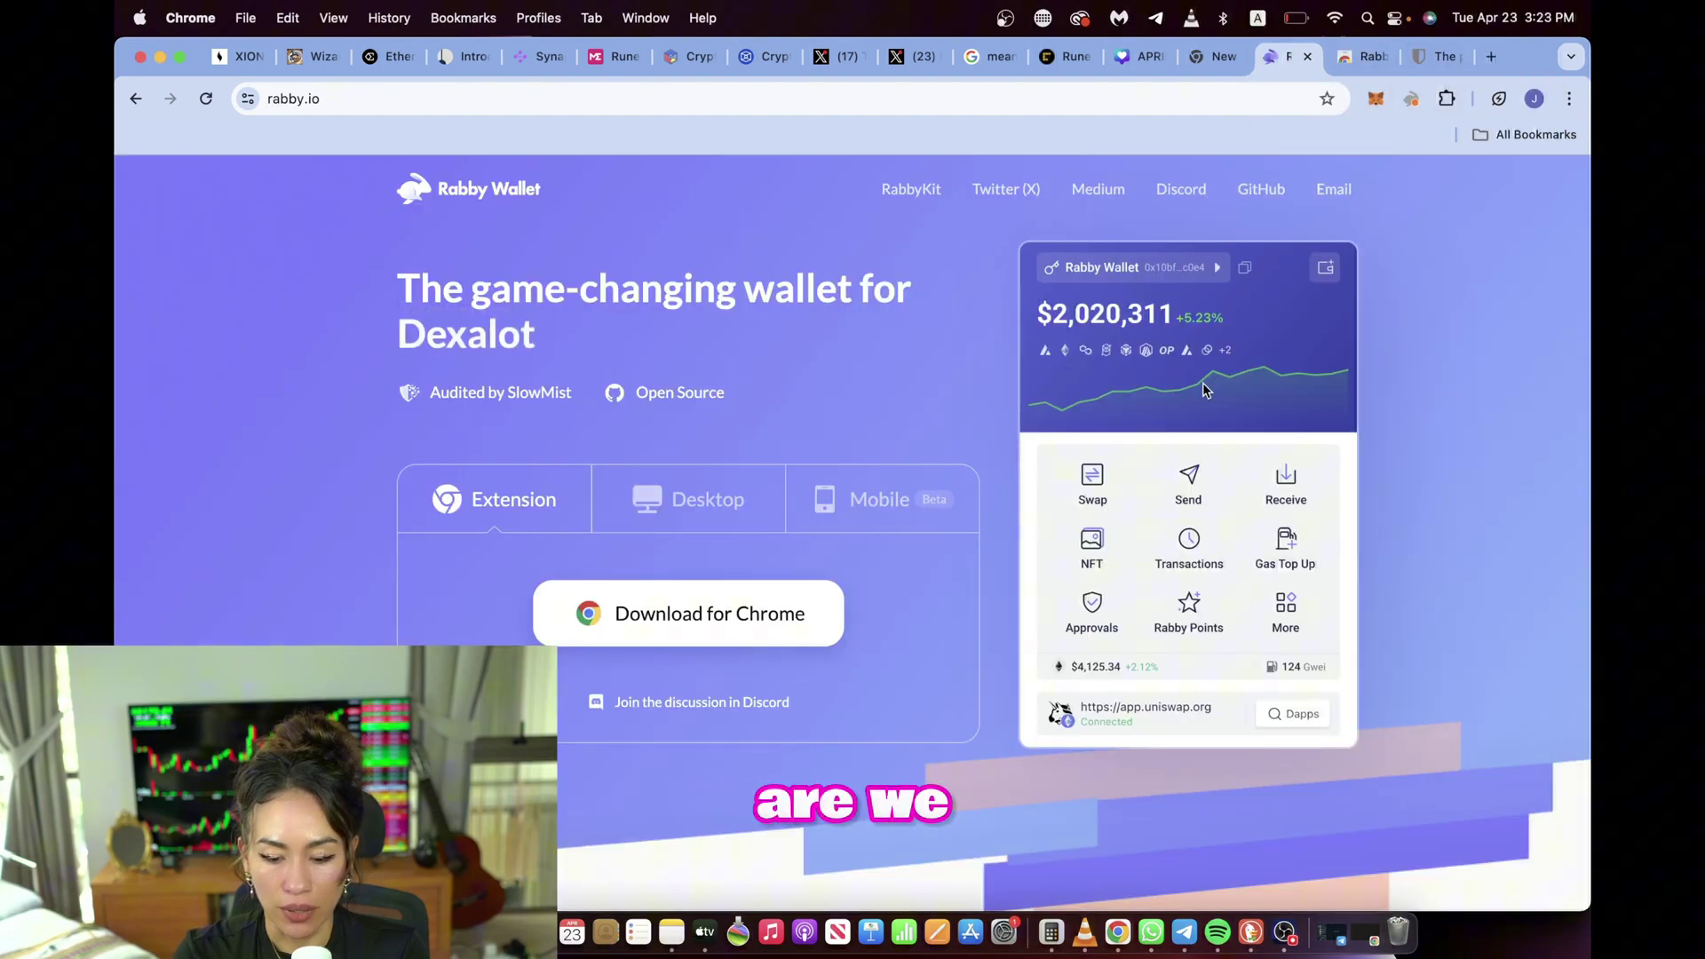
click(1367, 67)
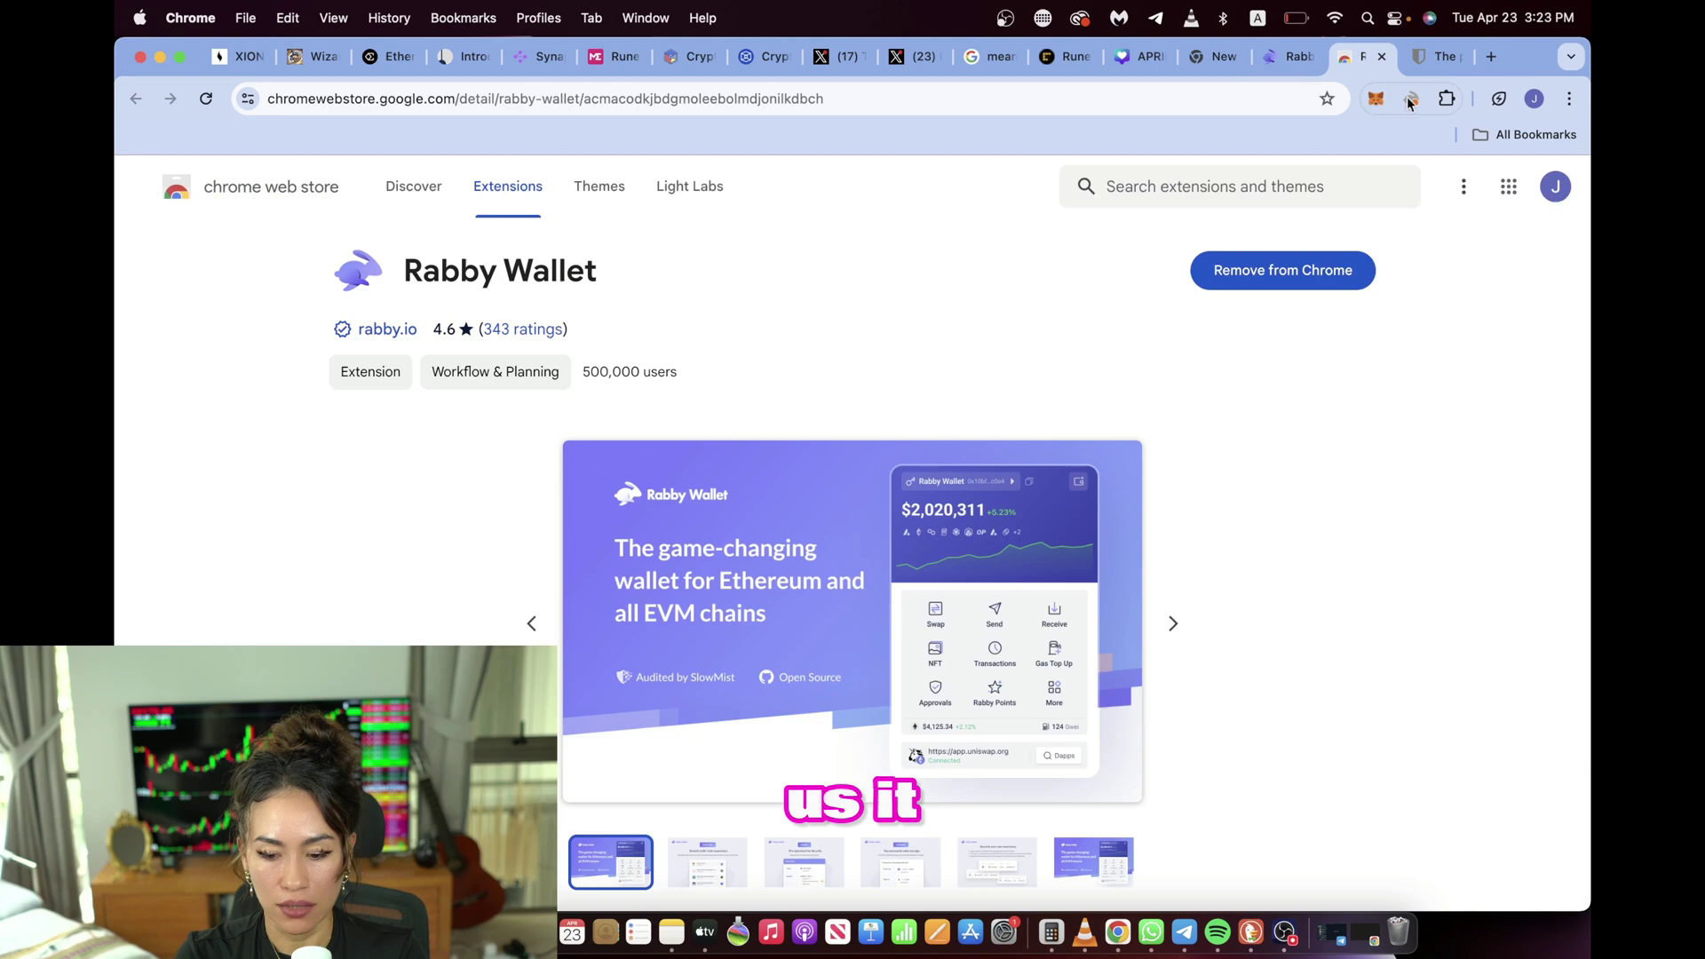
click(1411, 99)
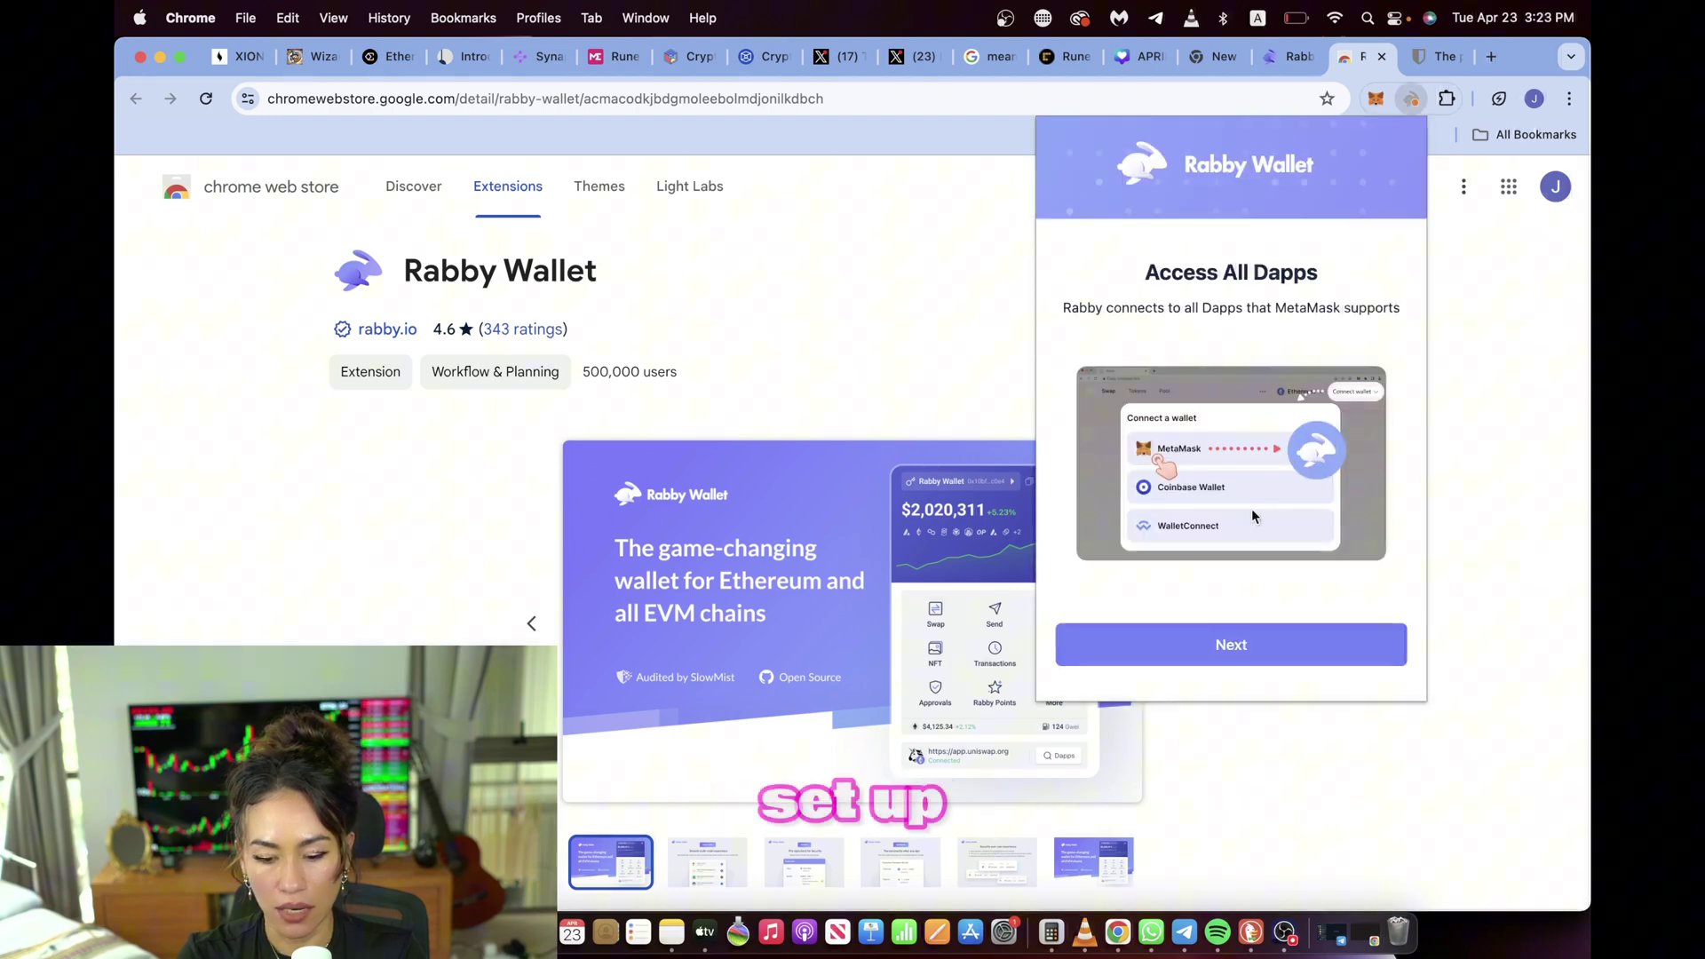
click(1181, 650)
click(1181, 656)
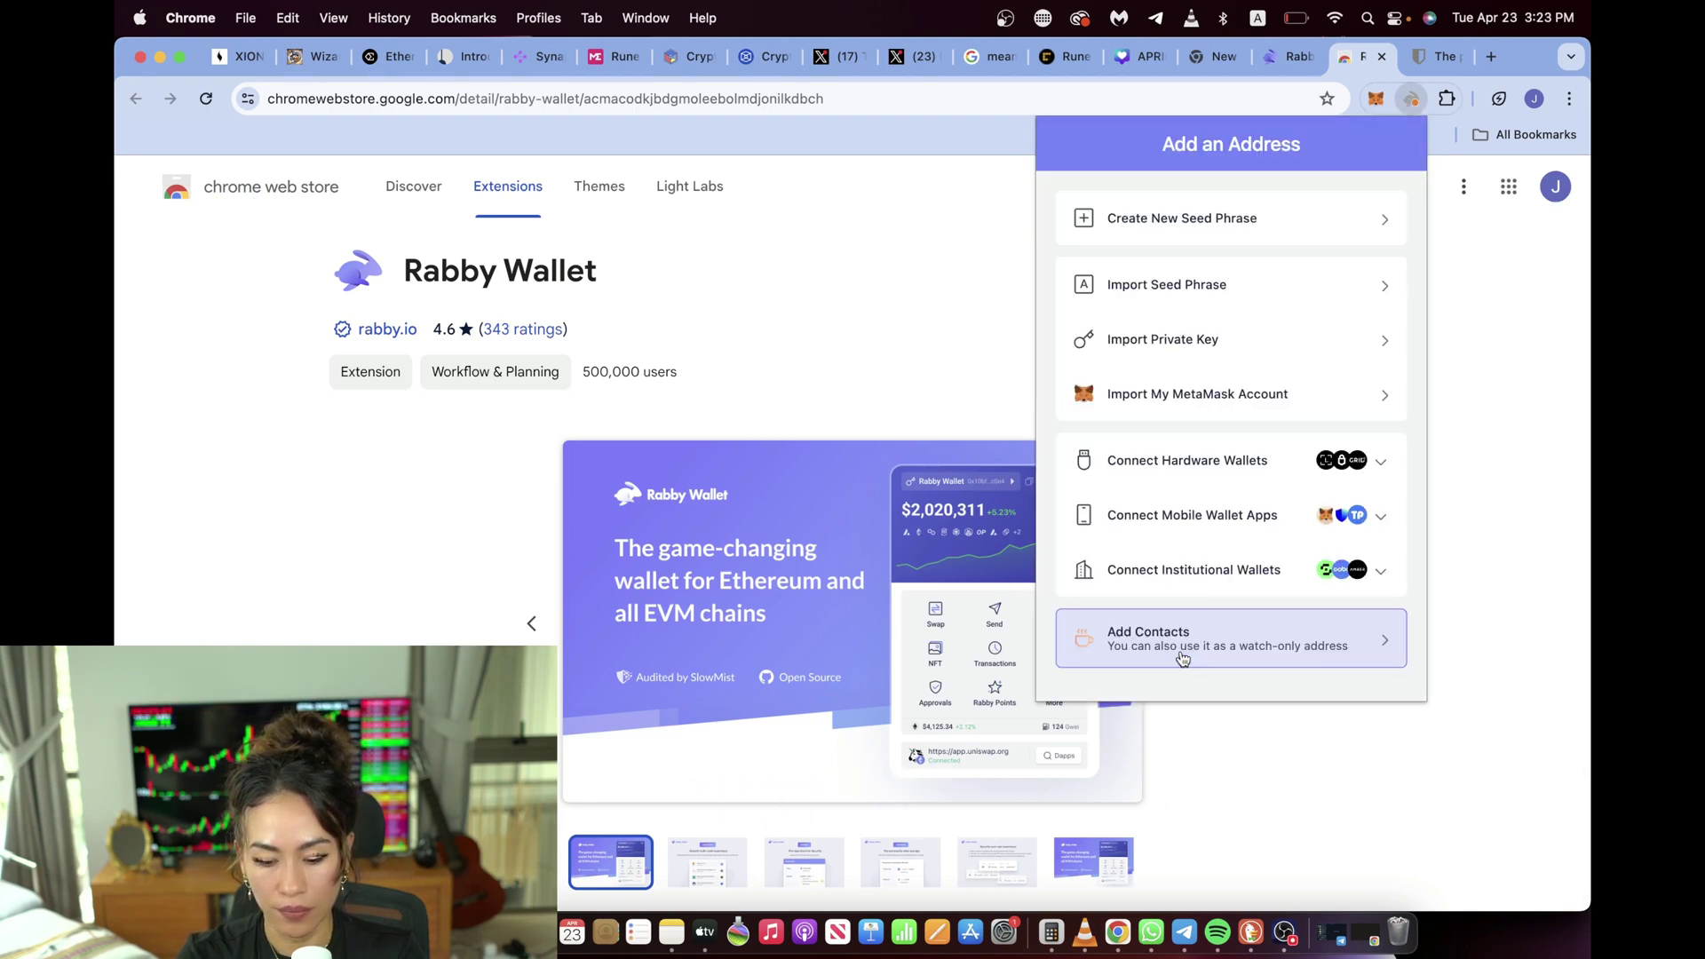
click(1170, 398)
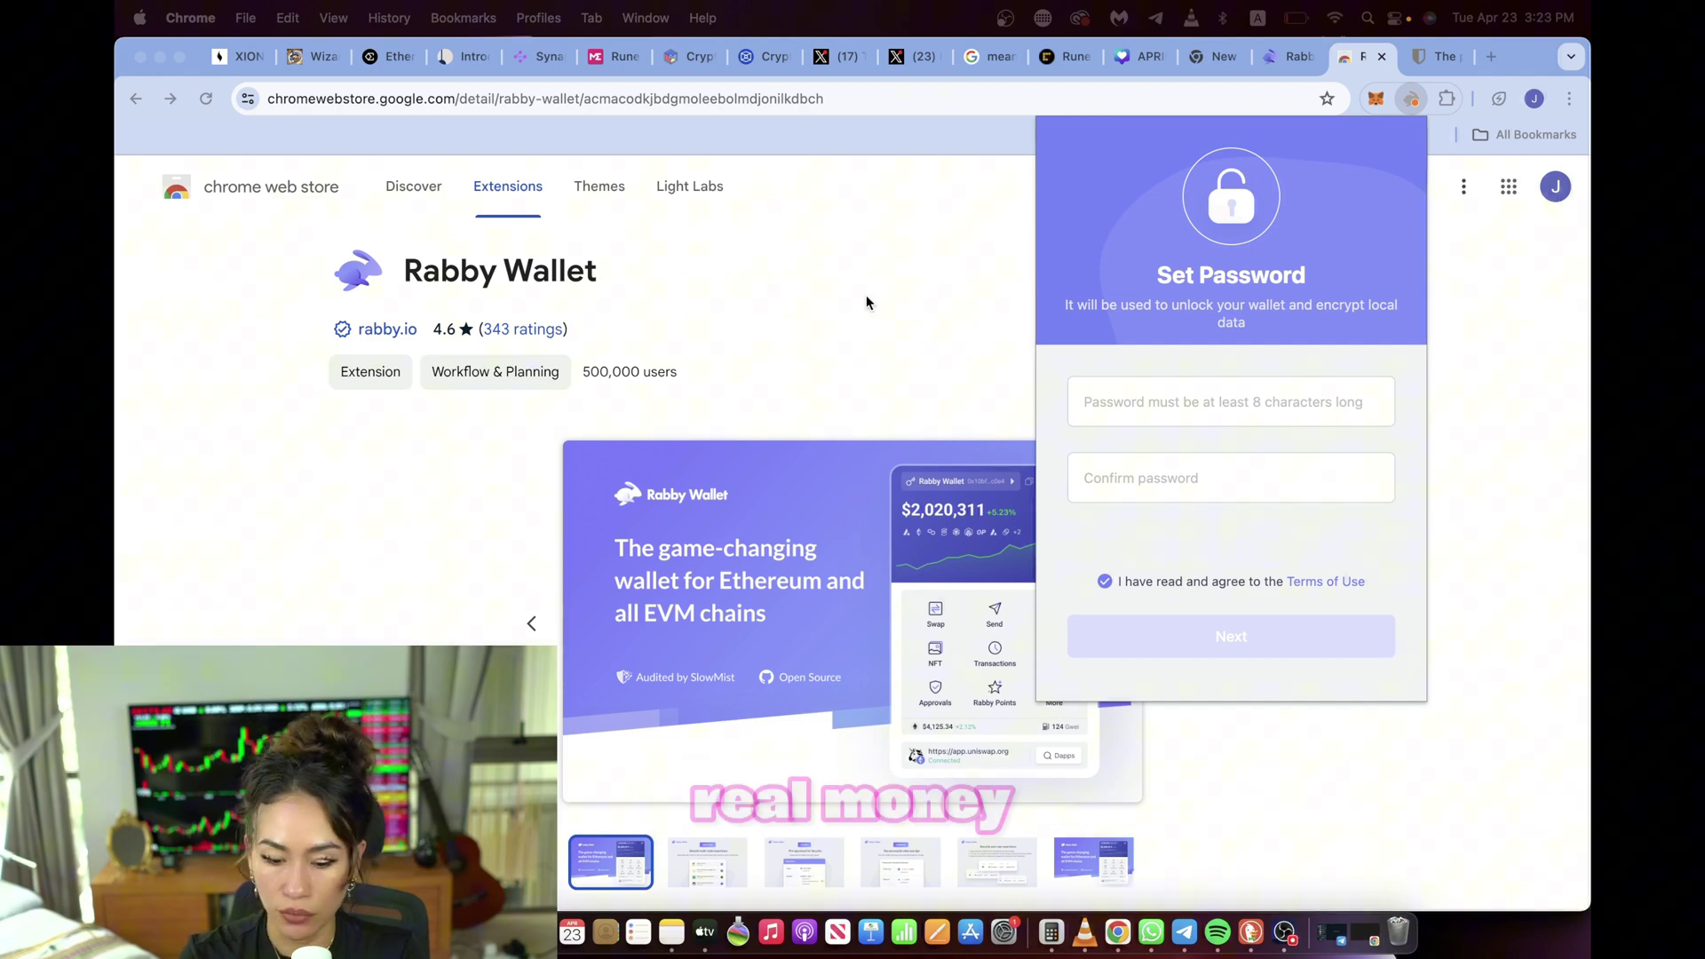
Step: Paste the new wallet password into both the password and confirmation fields
click(1090, 384)
key(super+v)
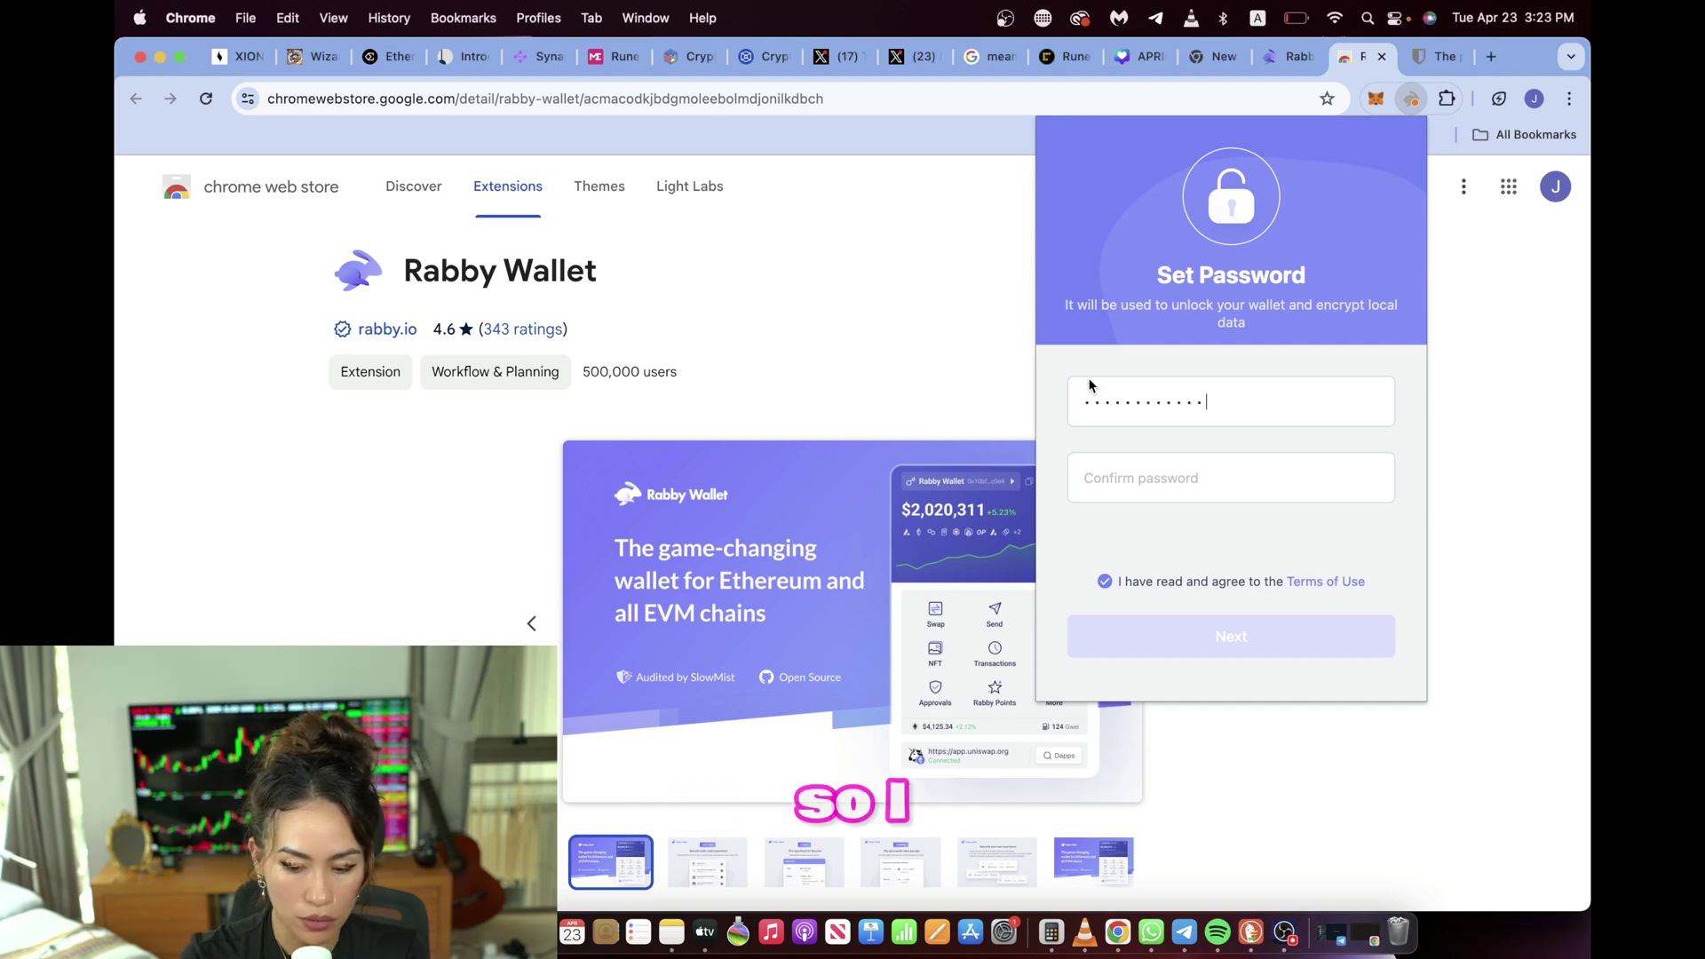
click(1132, 480)
key(super+v)
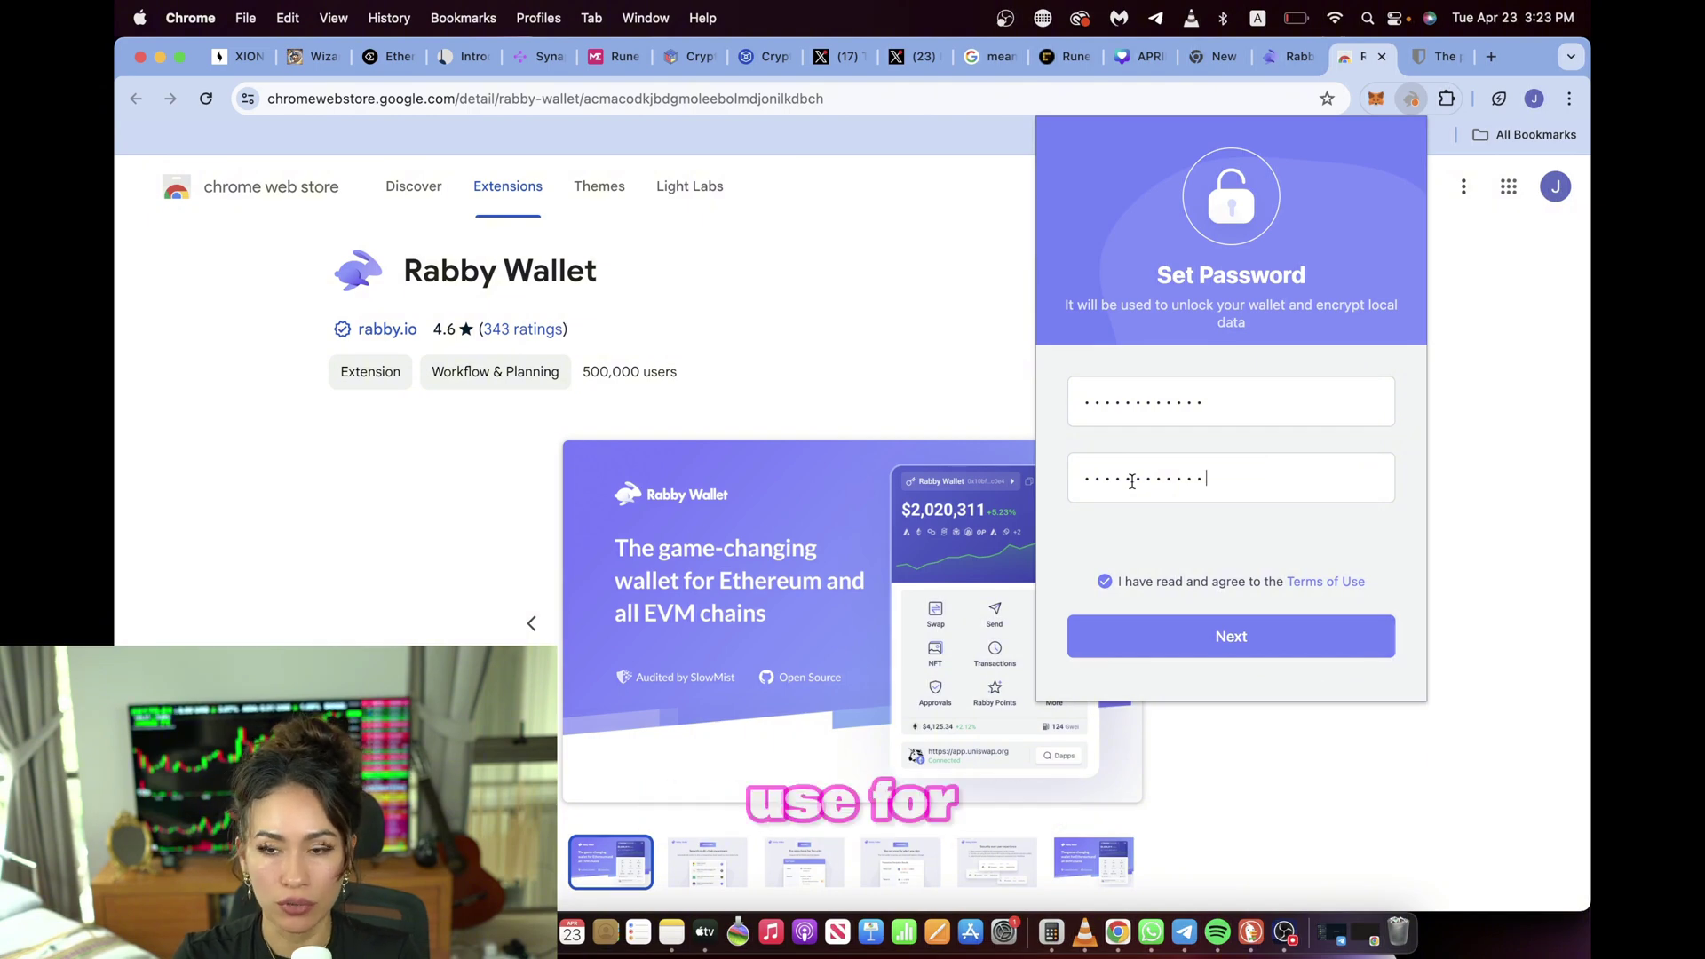
Step: Accept the password with Next to reach the Import My MetaMask Account guide
click(1140, 646)
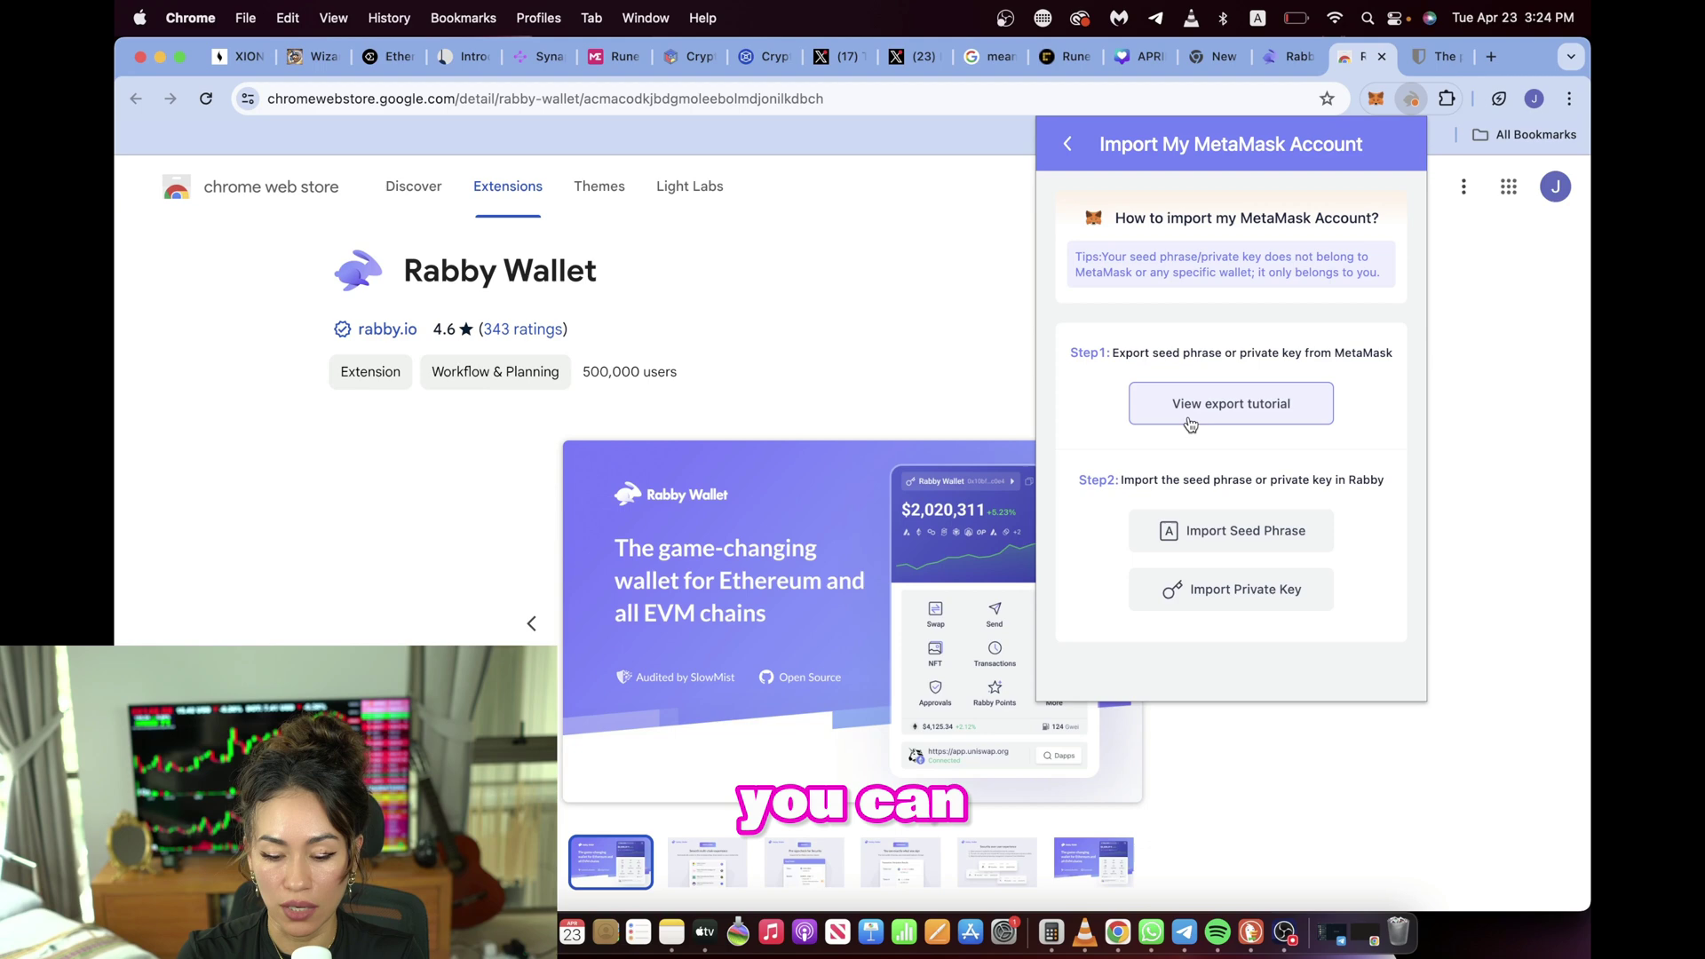
Step: Open Rabby's MetaMask export tutorial and scroll down to the seed phrase section
click(1176, 407)
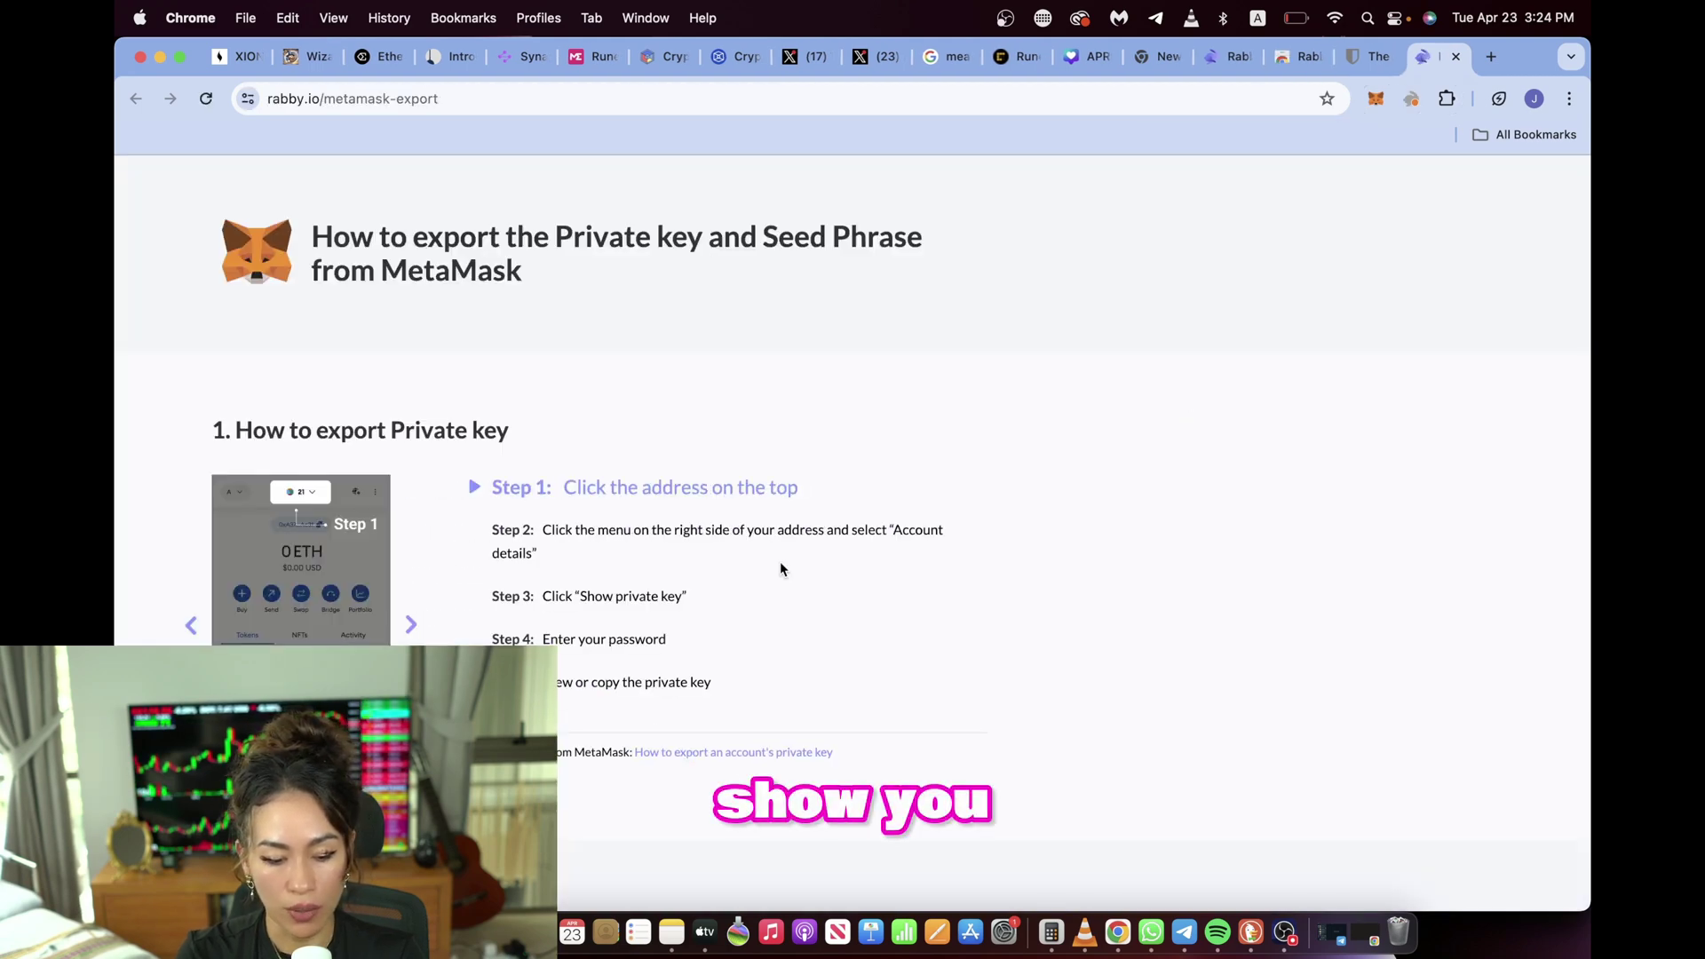
scroll(781, 565, down, 3)
scroll(779, 568, down, 2)
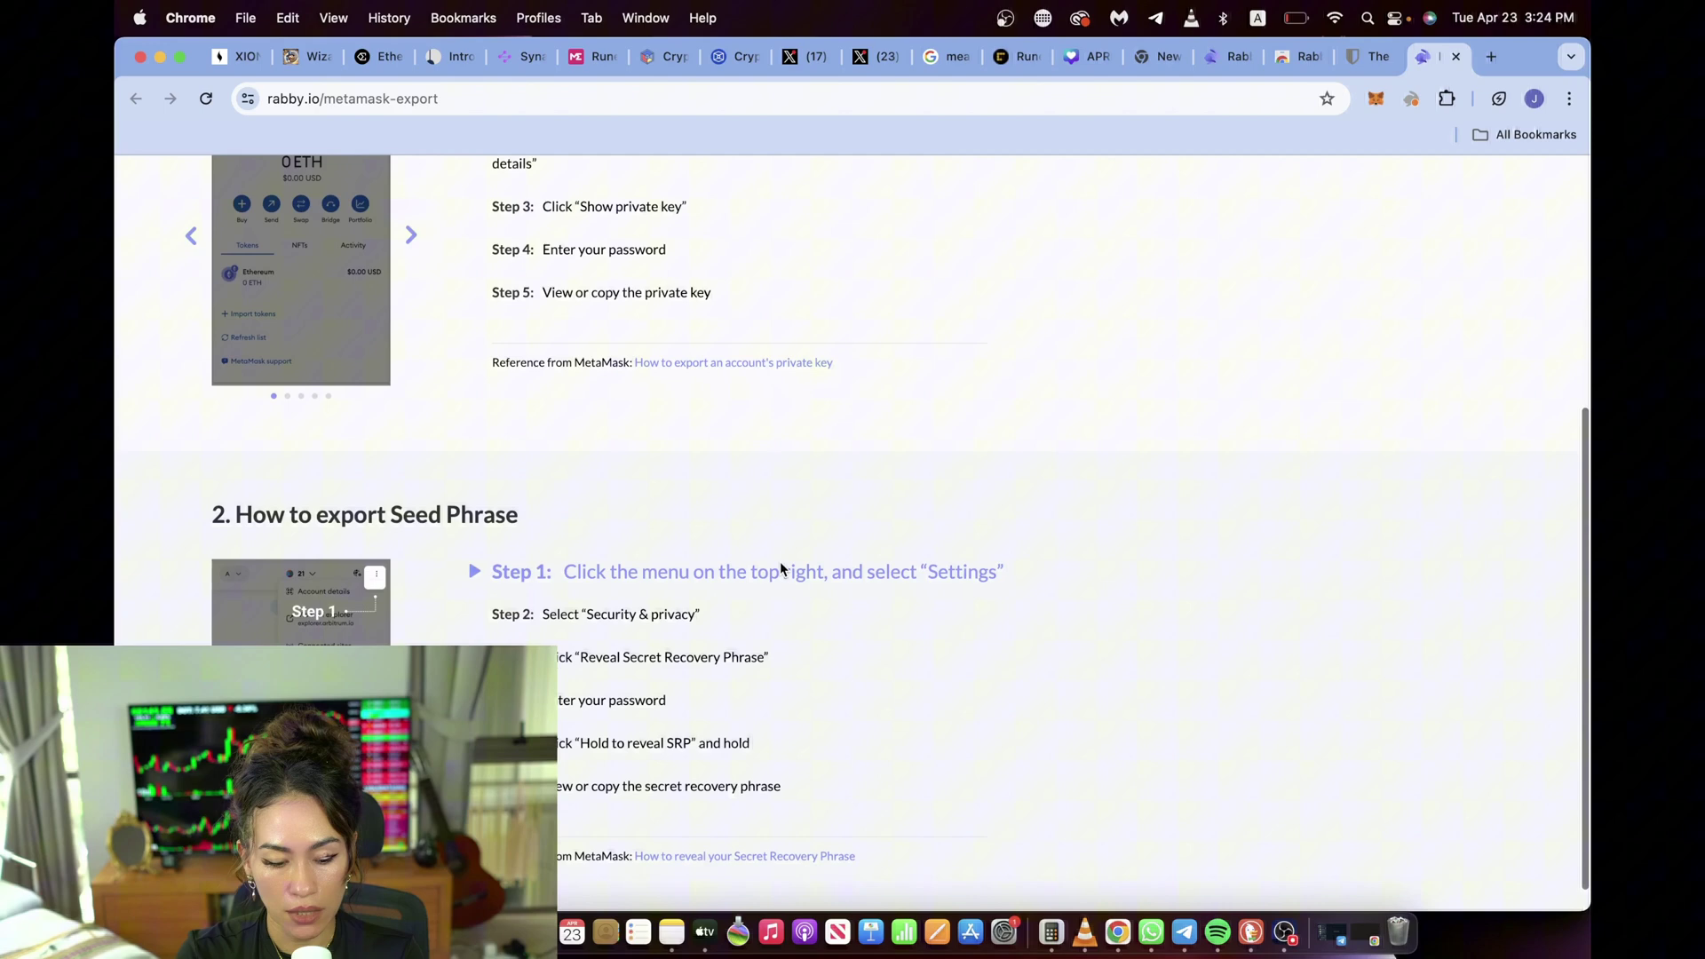
scroll(780, 562, down, 1)
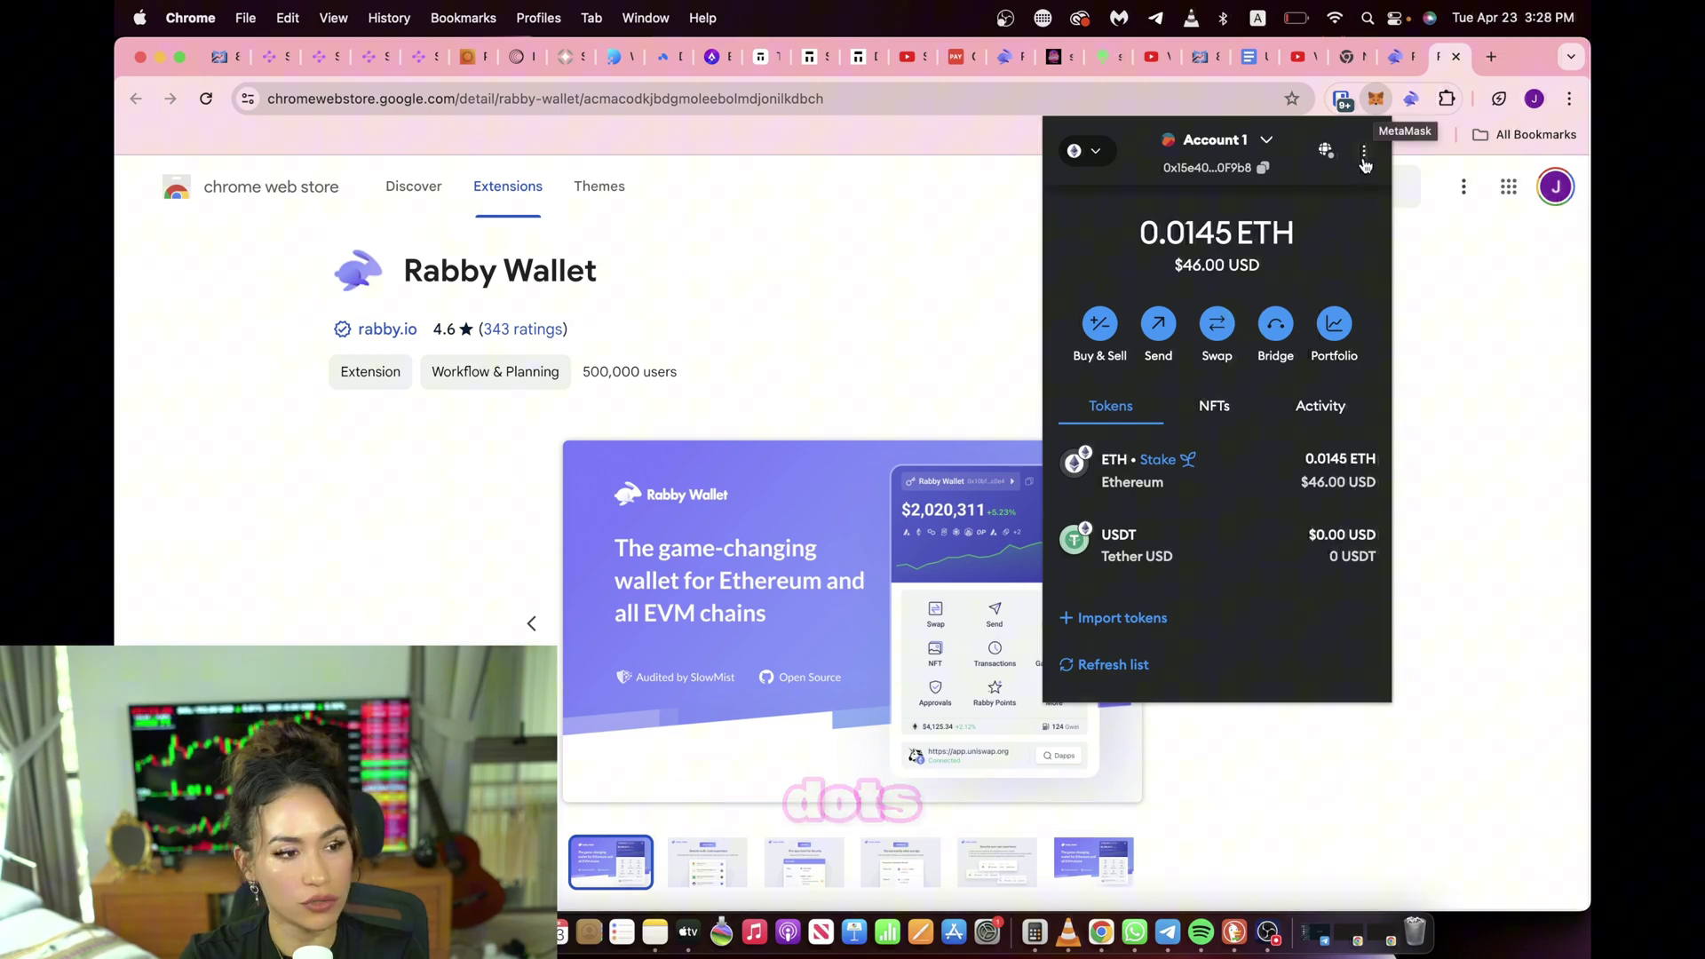
click(1364, 158)
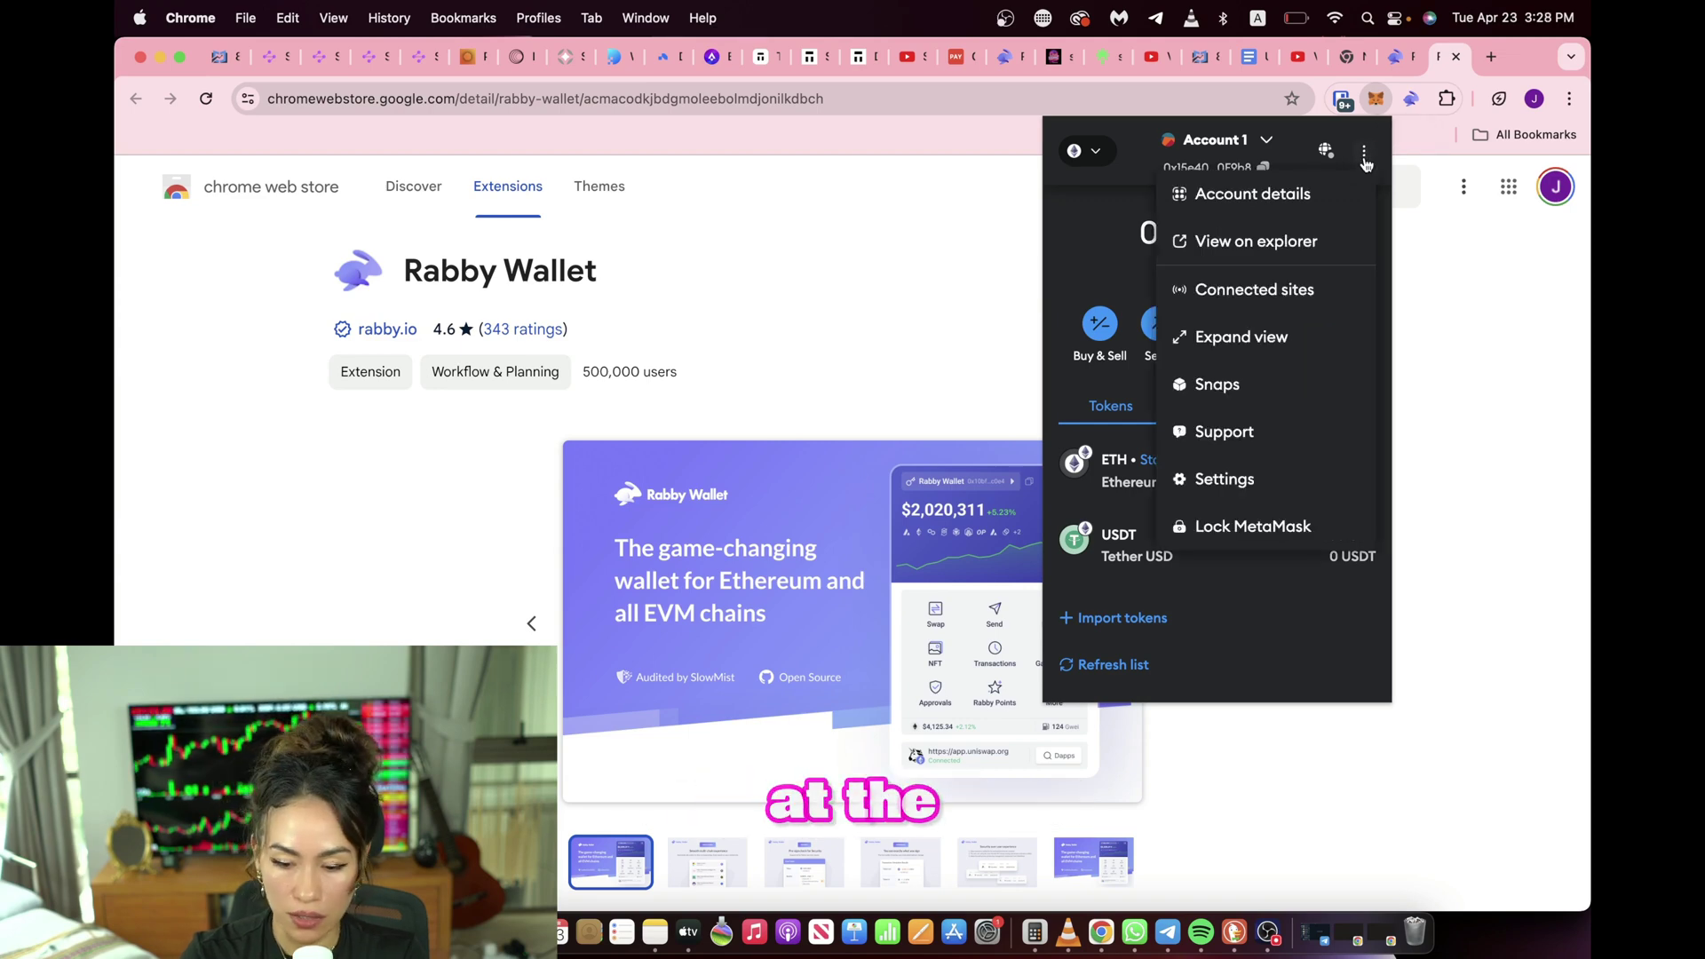
click(1245, 483)
scroll(1246, 484, down, 1)
scroll(1246, 484, down, 2)
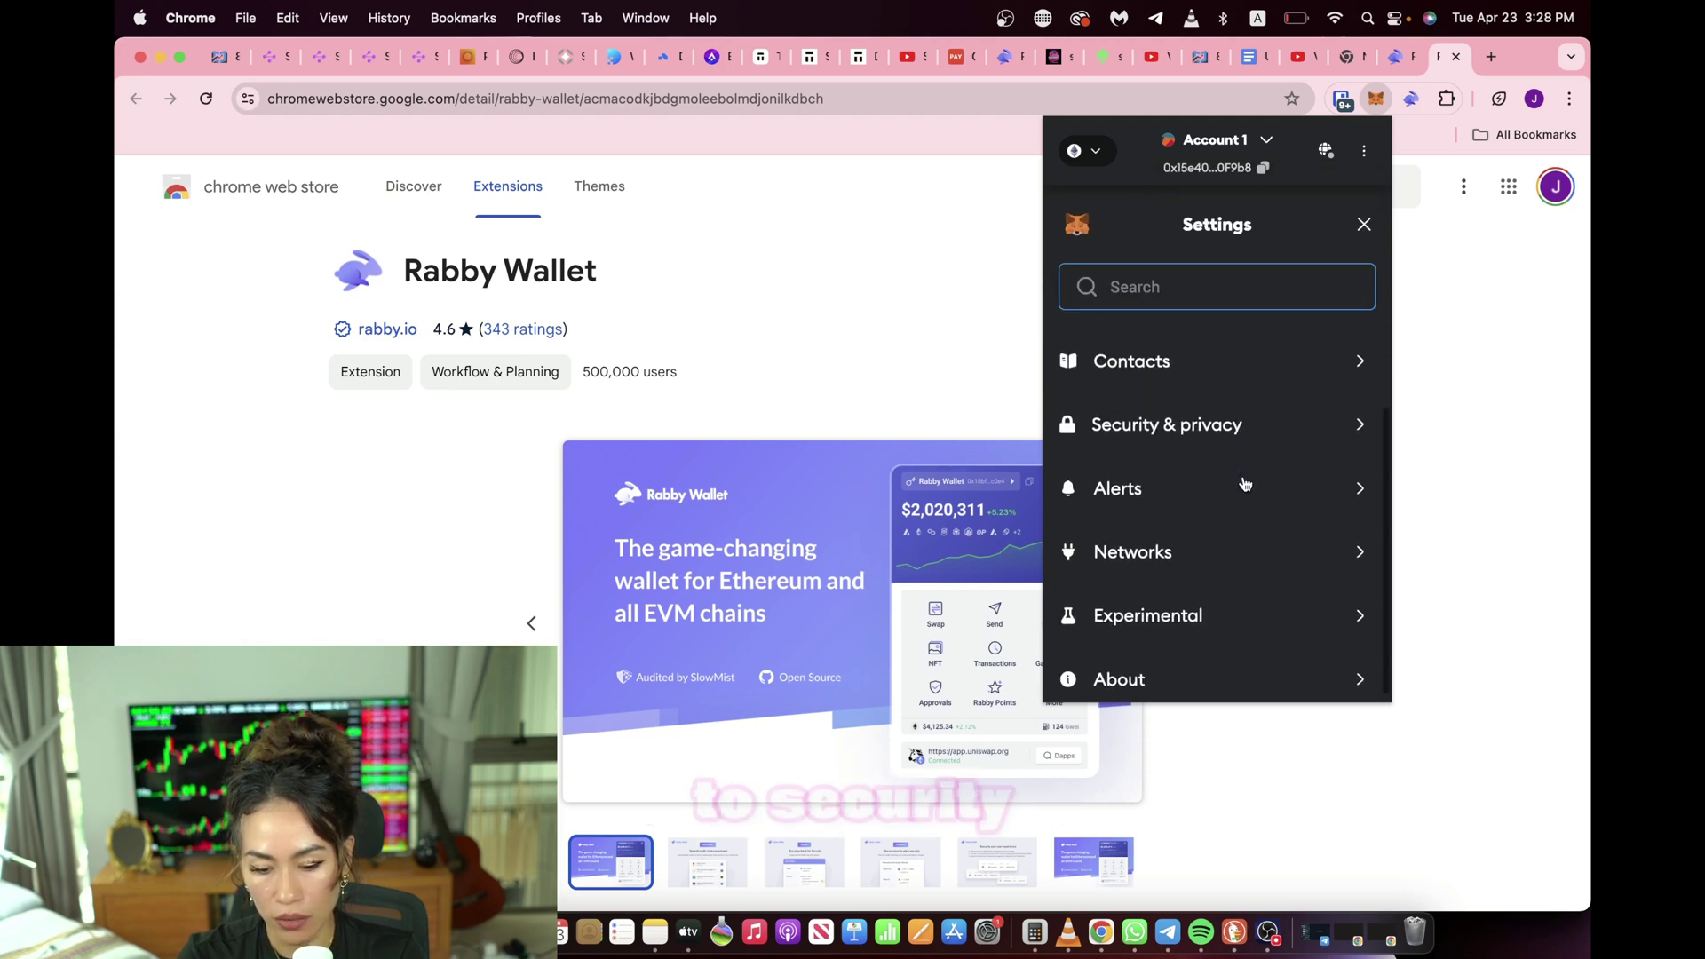
click(1229, 435)
scroll(1229, 439, down, 3)
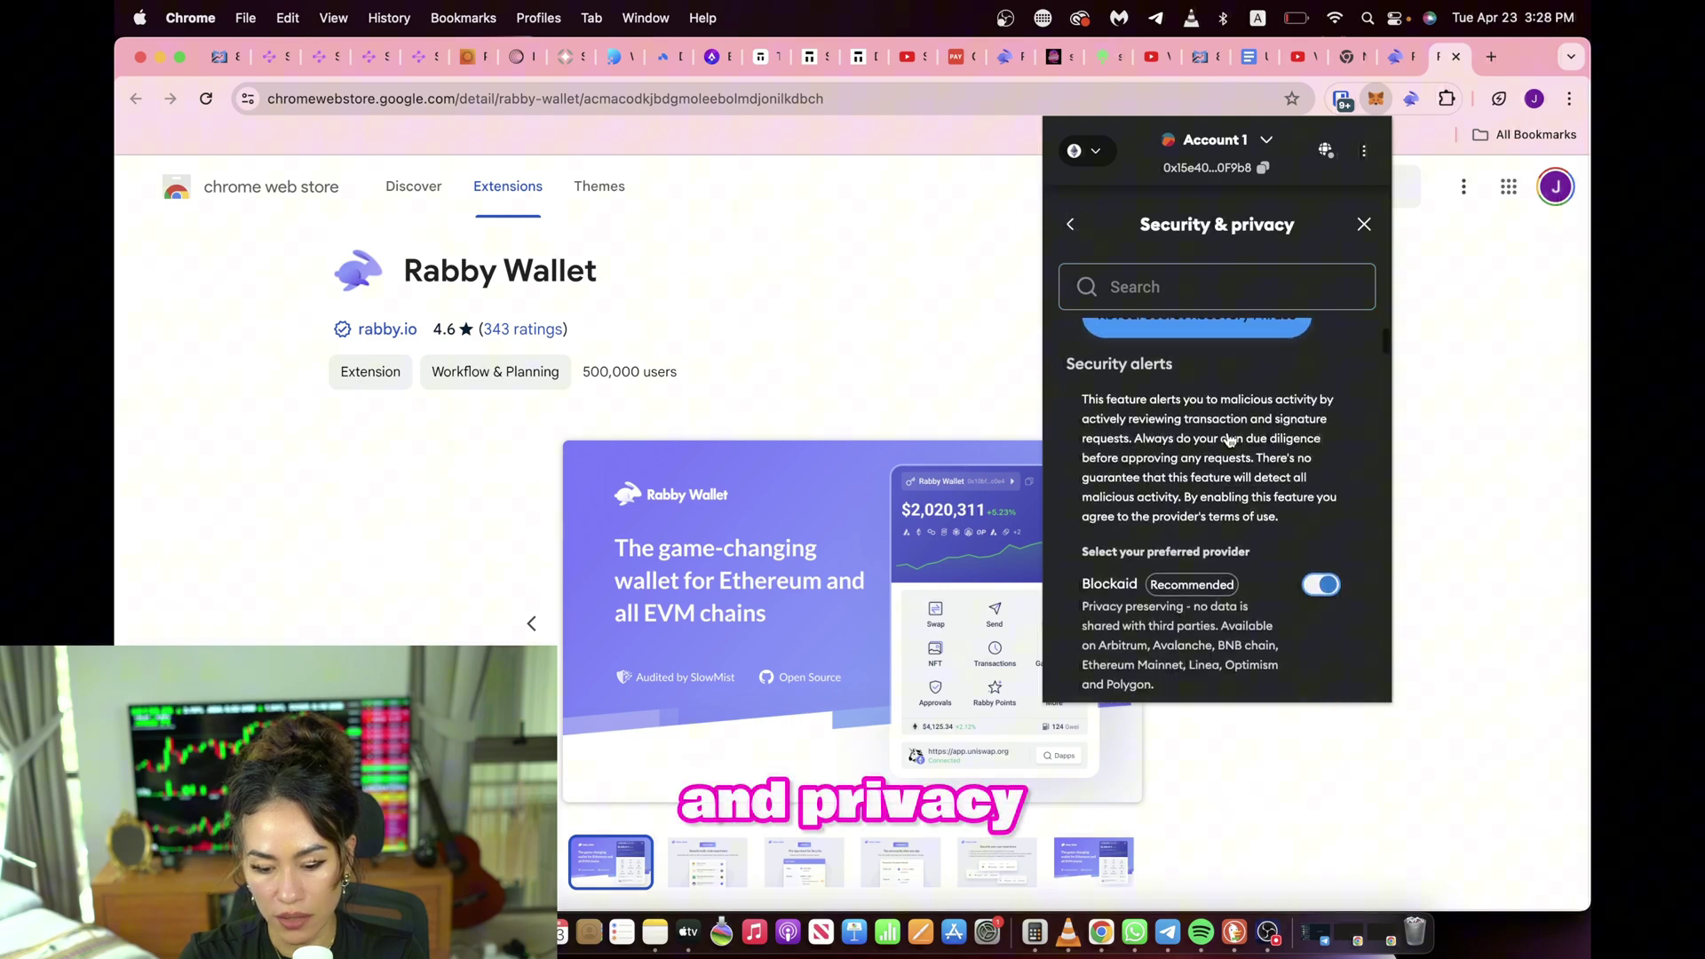
scroll(1230, 439, up, 2)
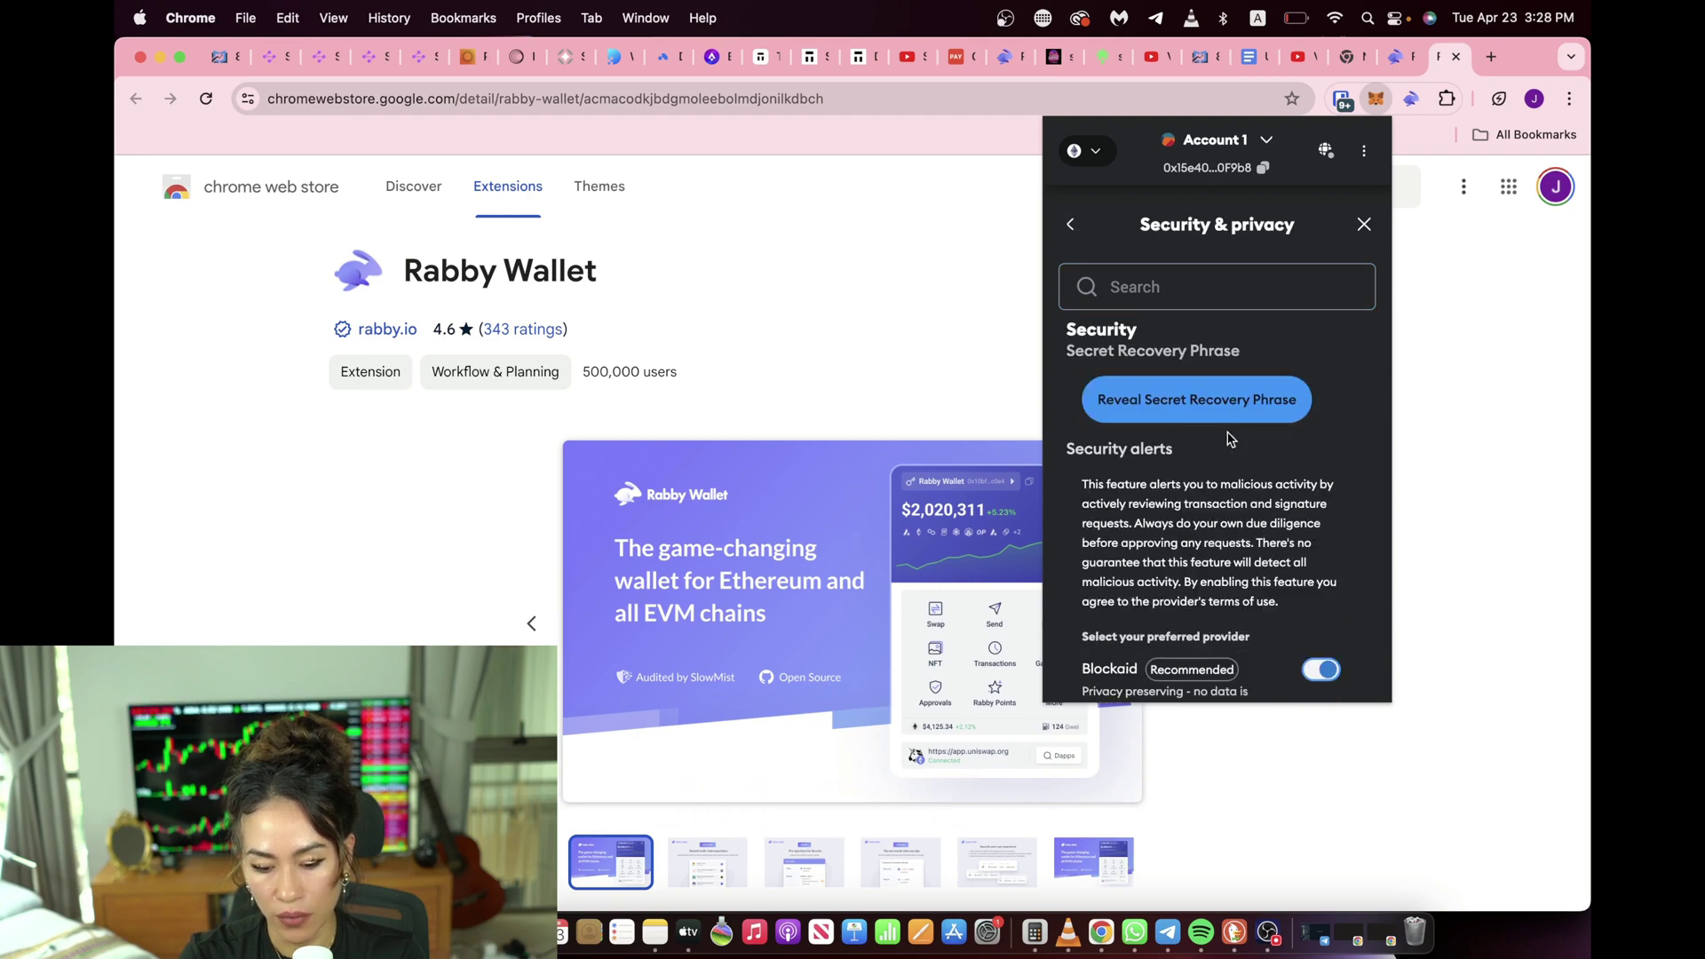
scroll(1229, 439, down, 8)
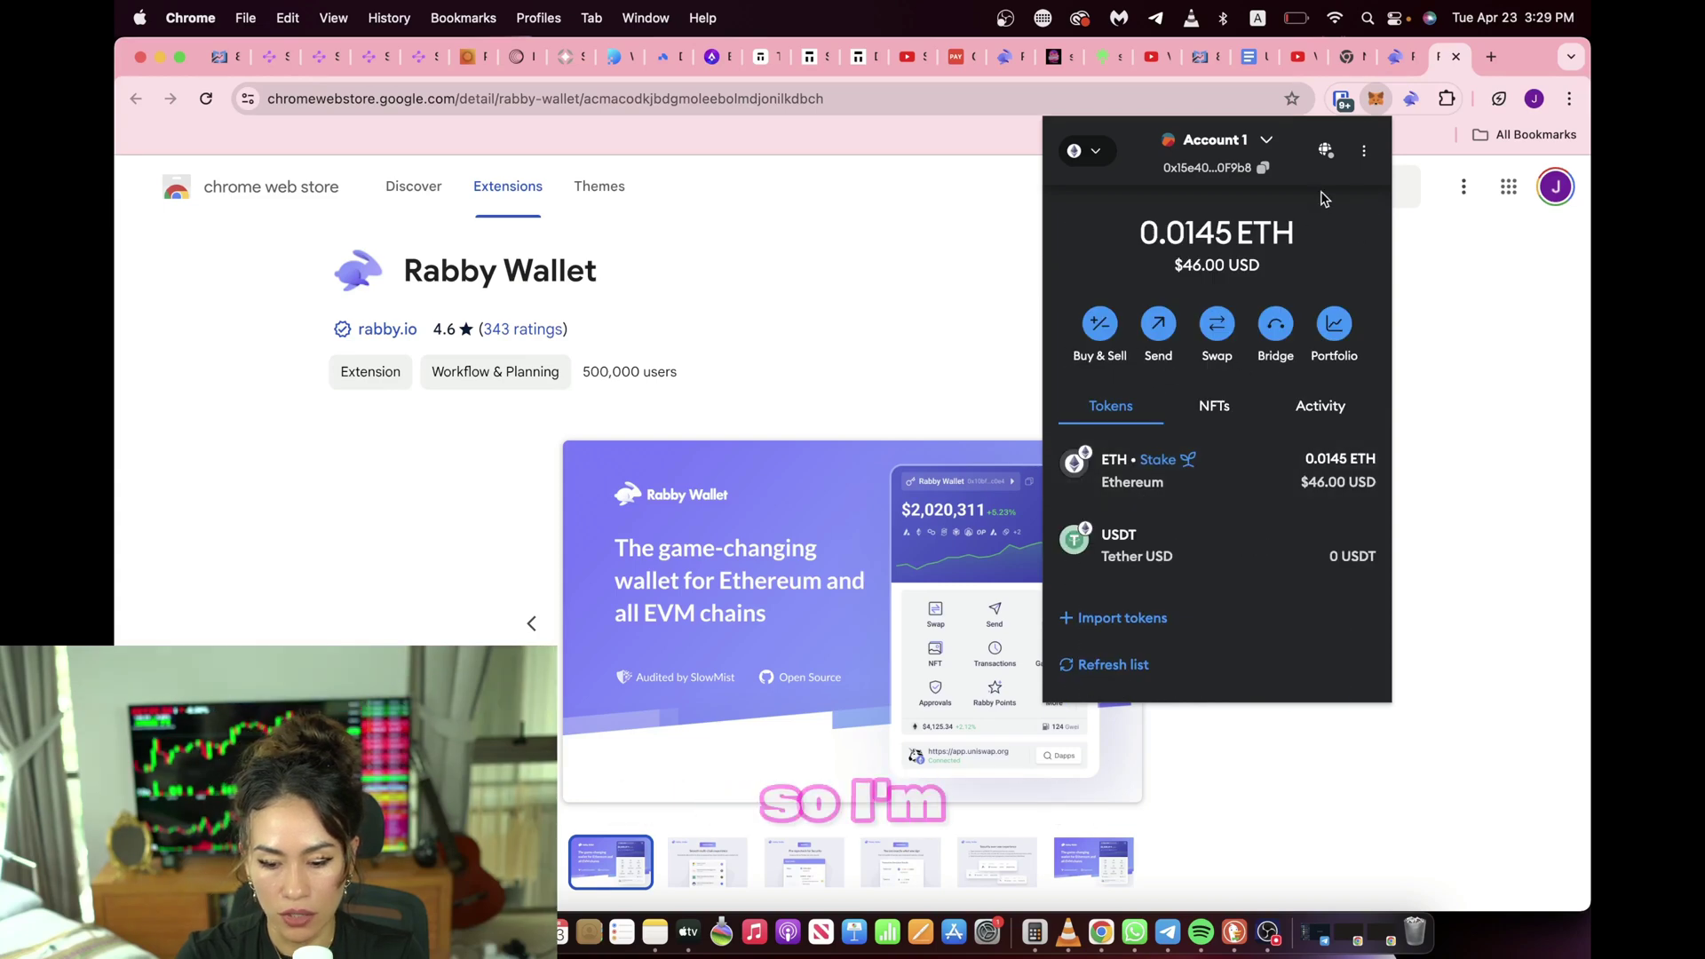
Step: Copy Account 1's address from MetaMask's Account details, then close the panel
click(1359, 151)
click(1283, 191)
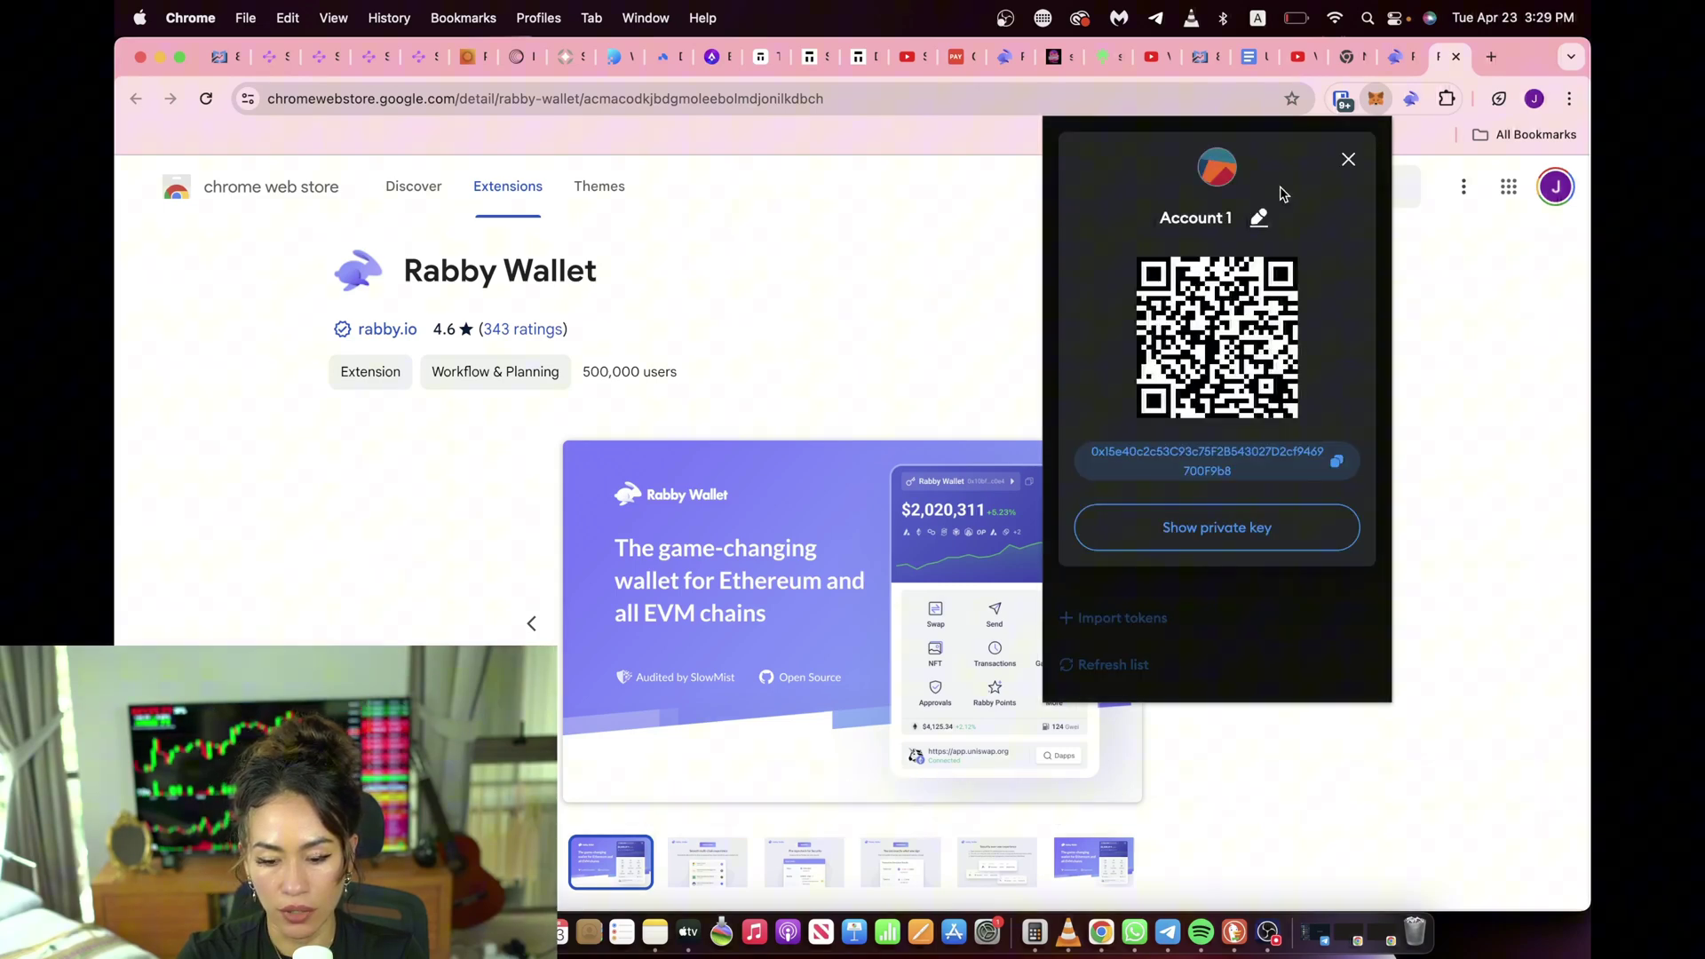
click(1338, 462)
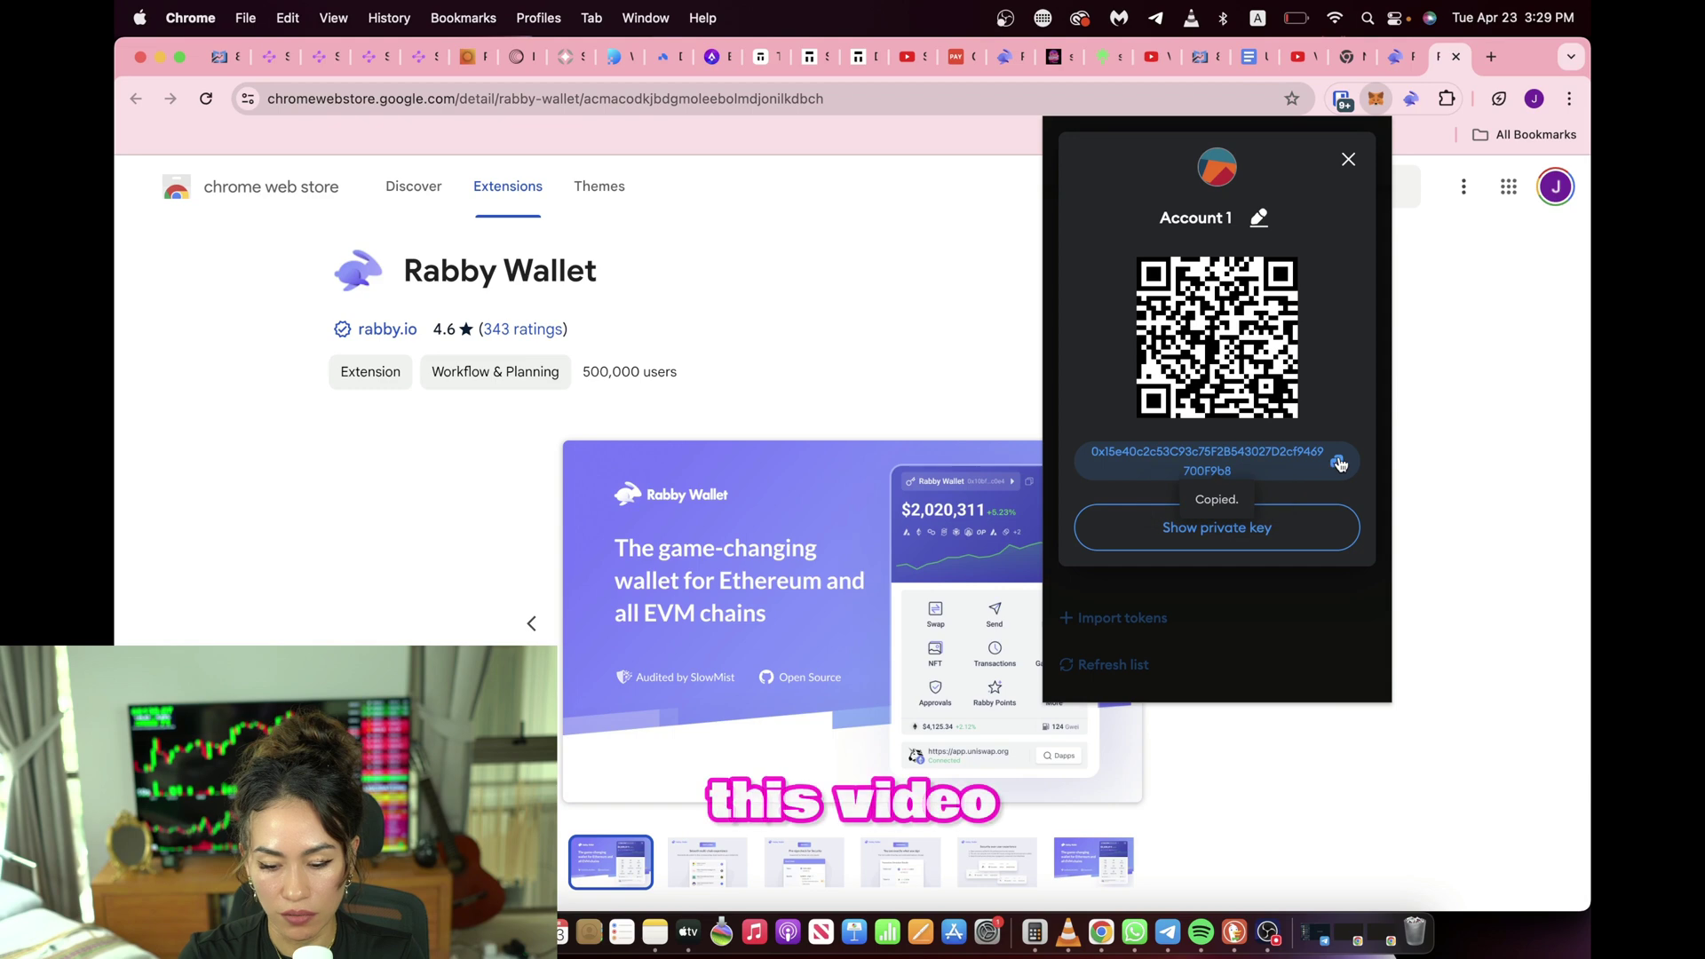
click(1349, 161)
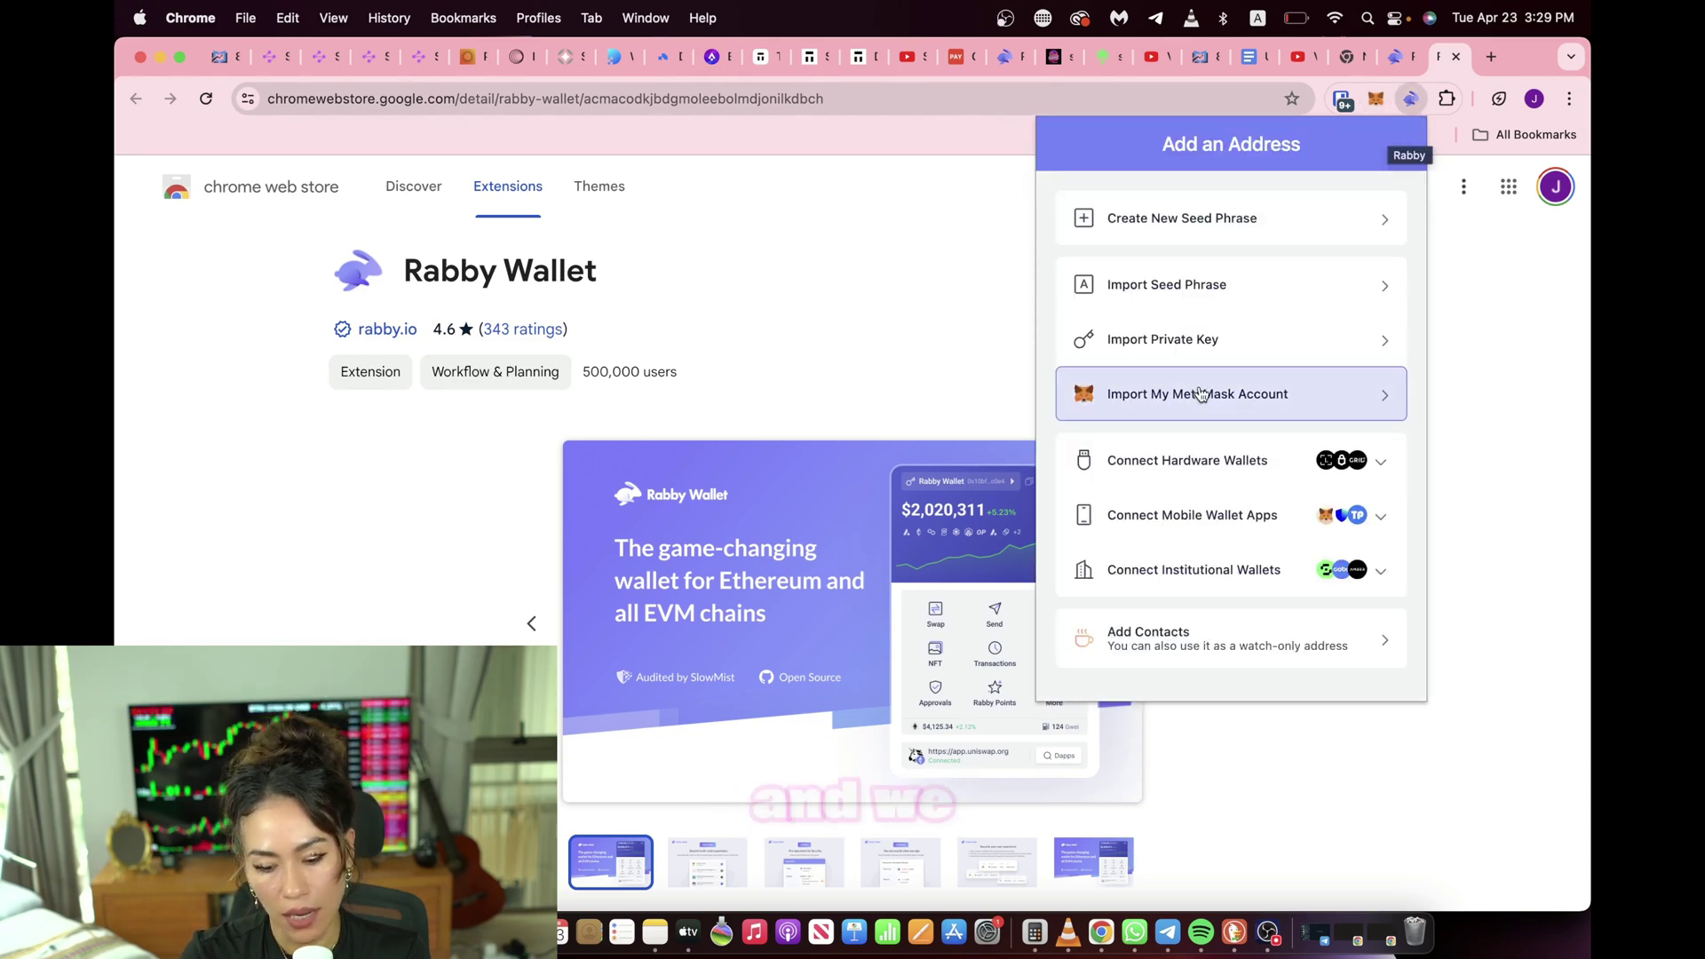
Step: Paste the copied address under Import Private Key and submit it with Confirm
click(1200, 394)
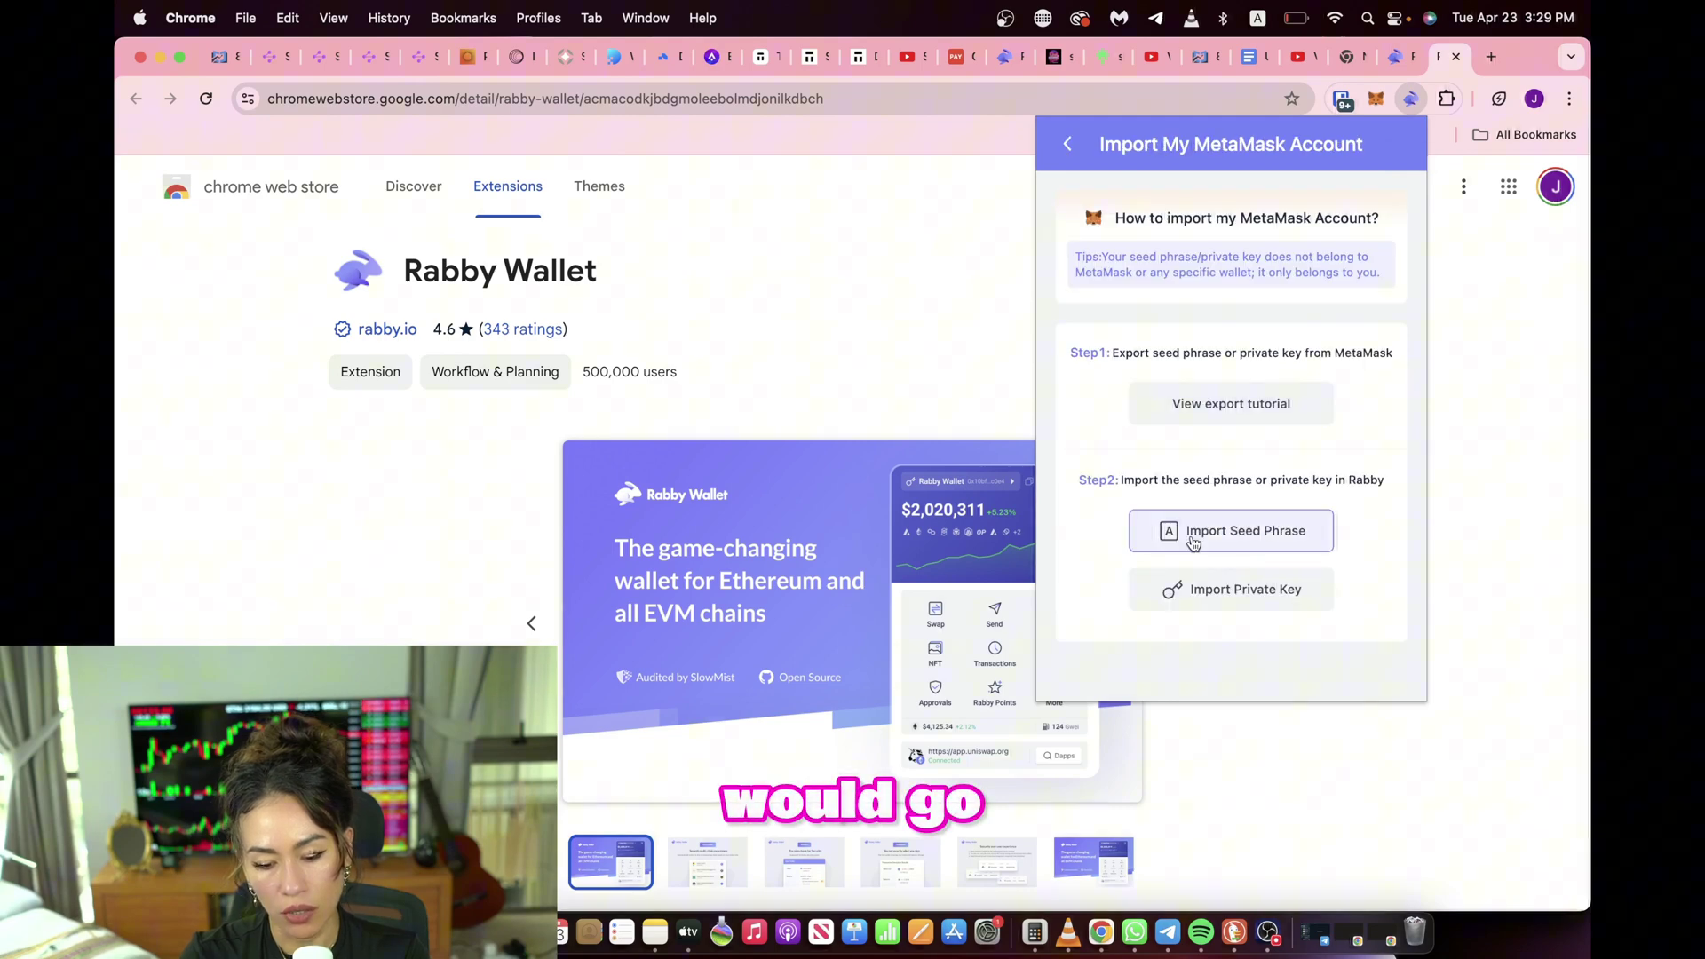
click(1068, 144)
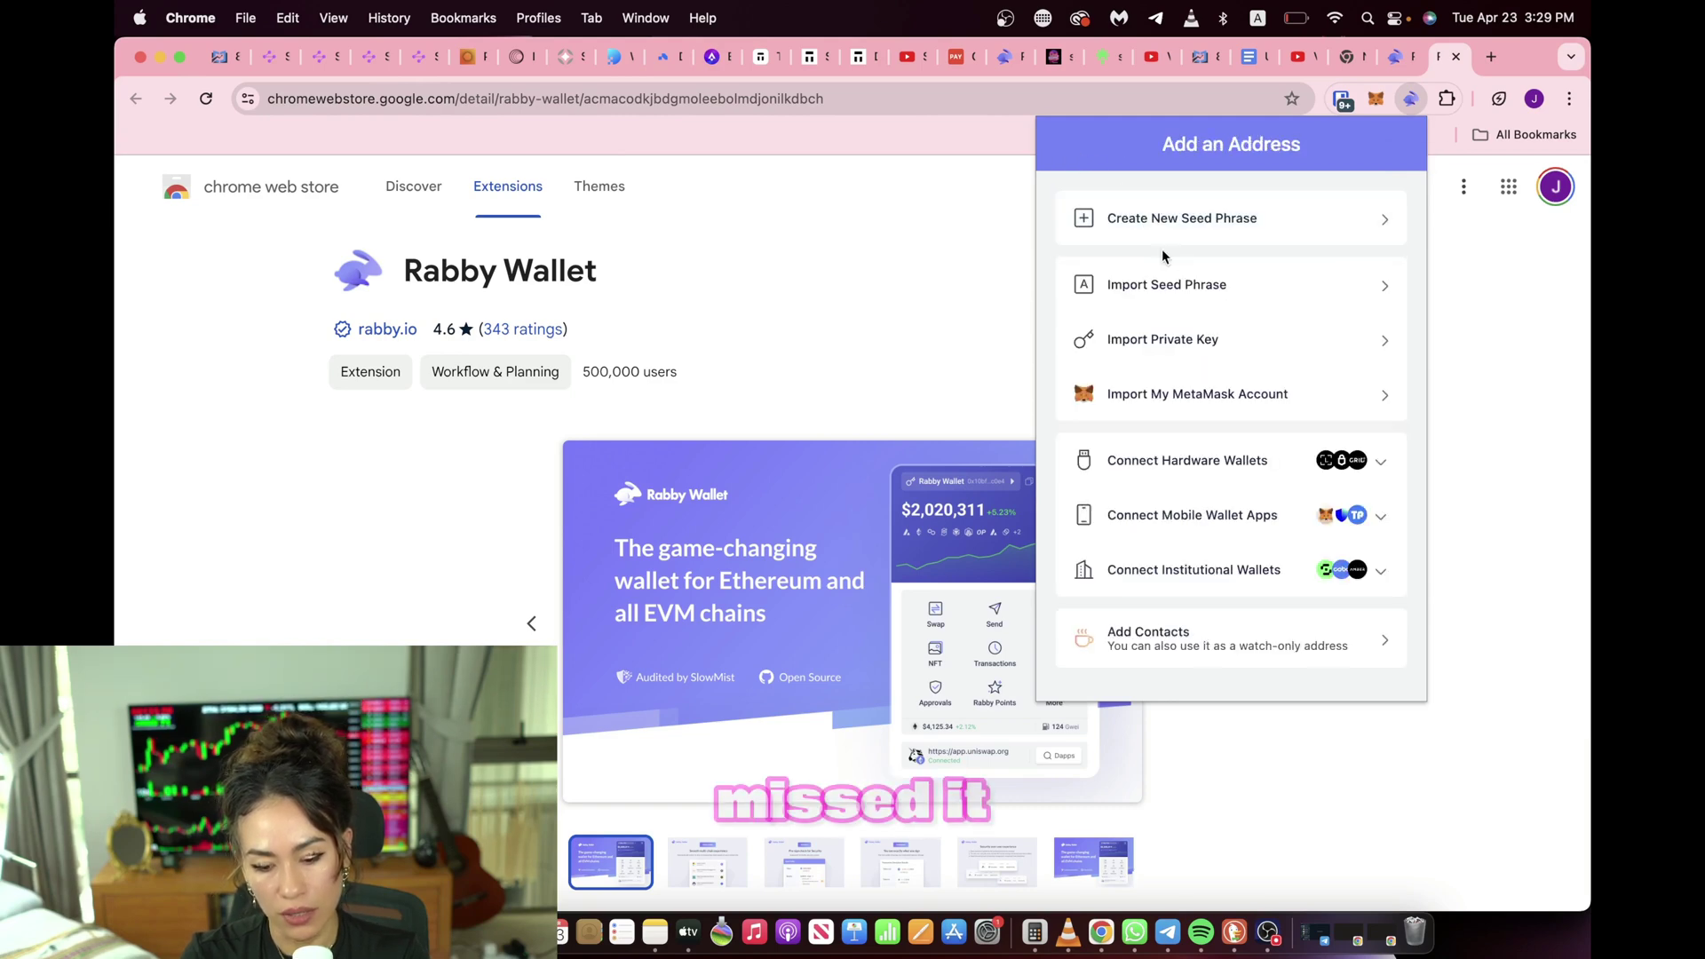
click(1143, 409)
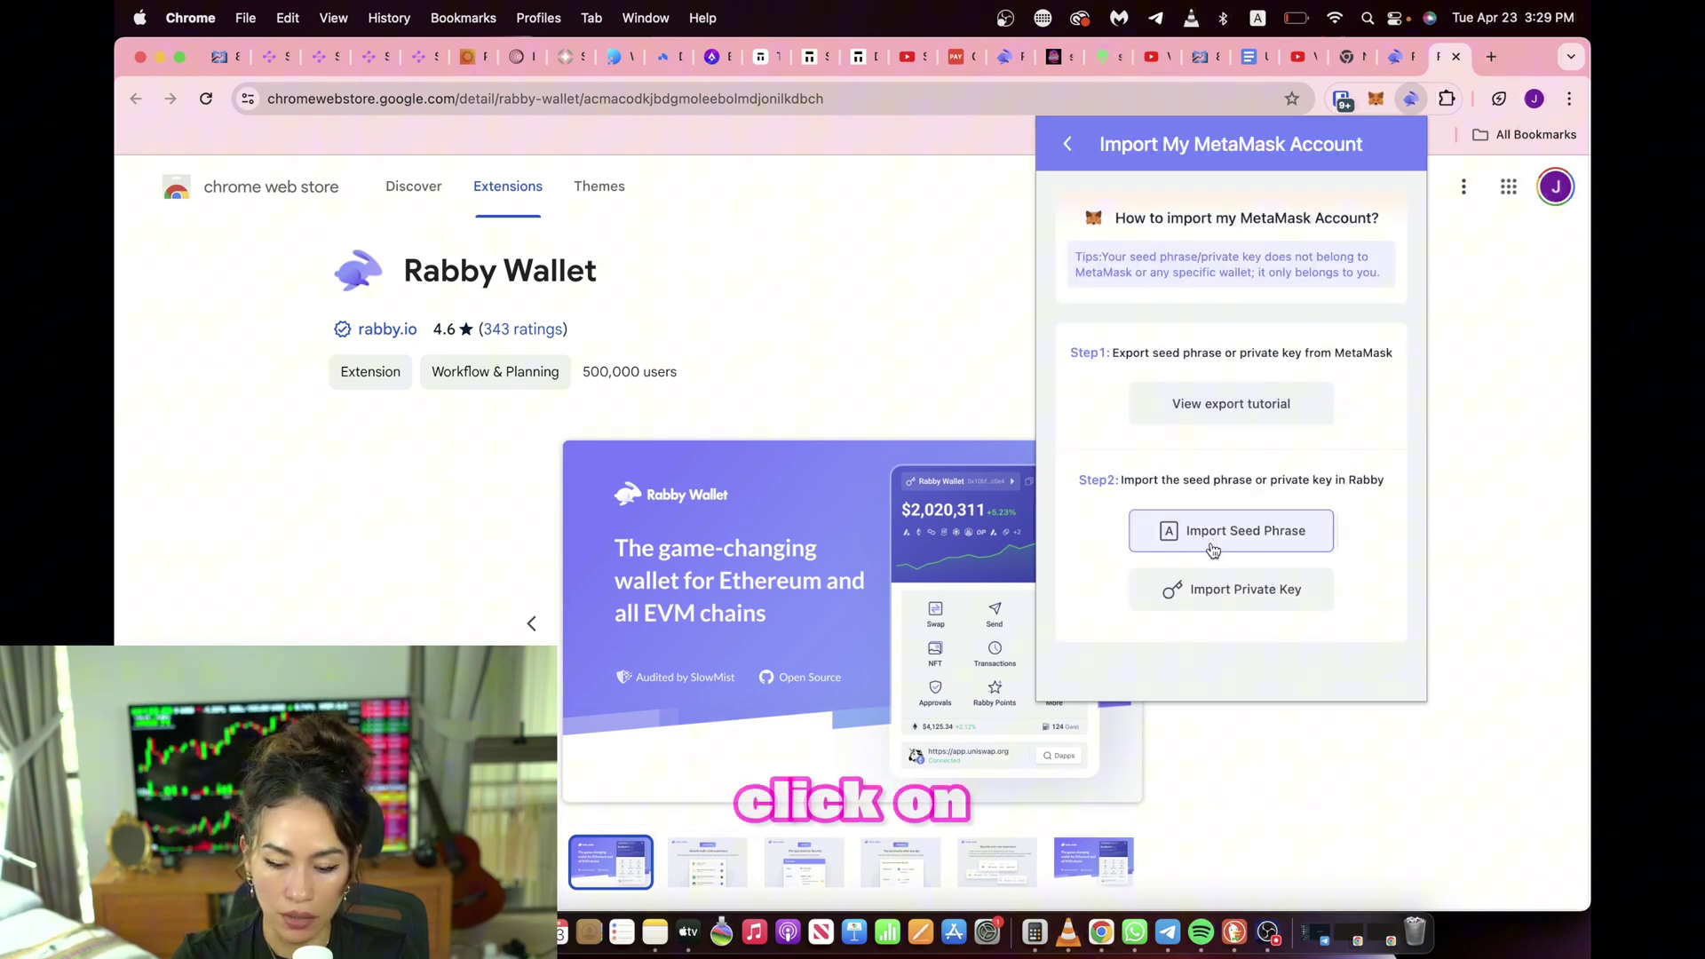
click(1240, 590)
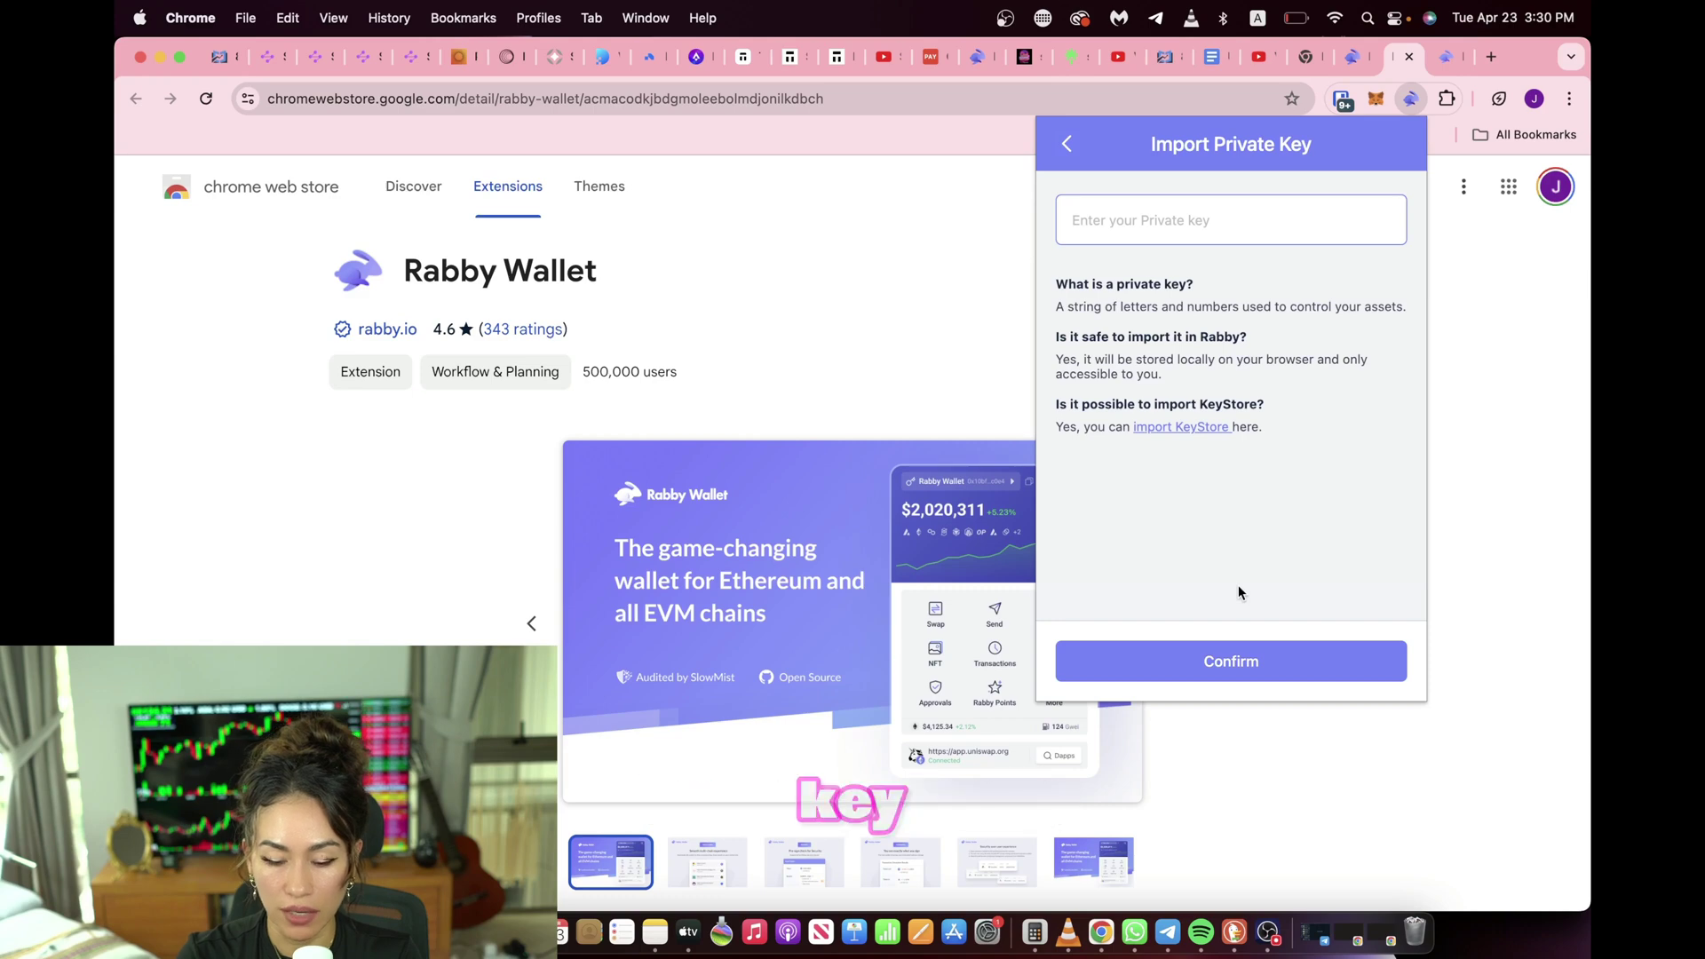
key(super+v)
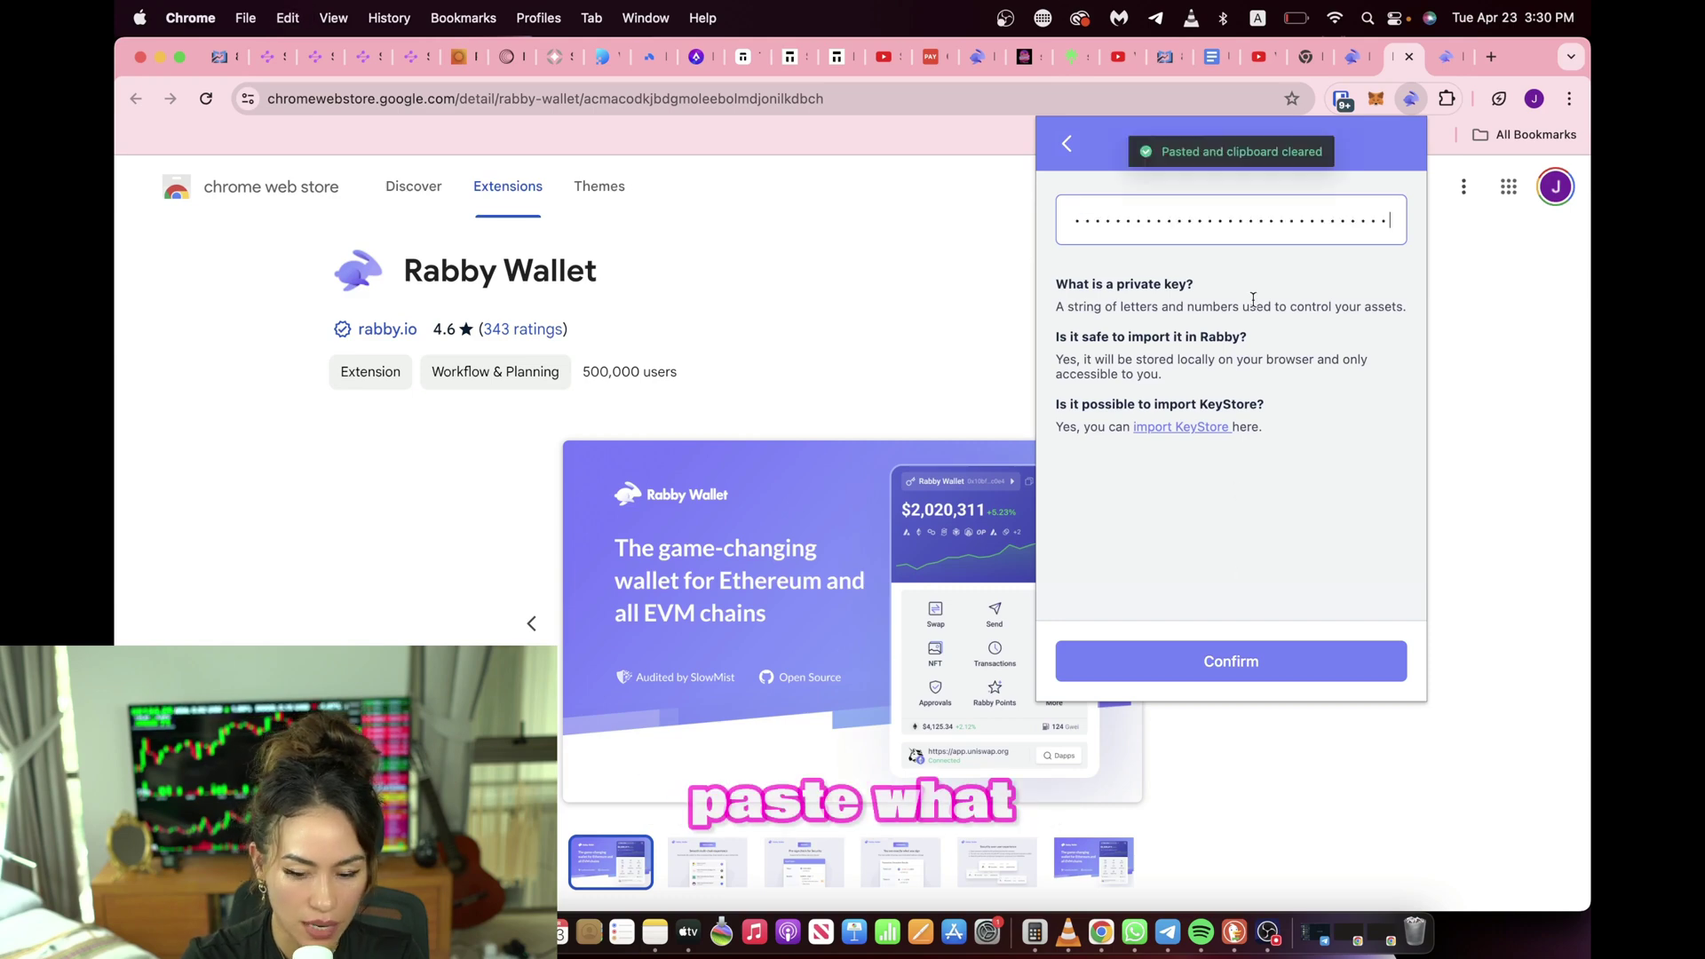
click(1204, 665)
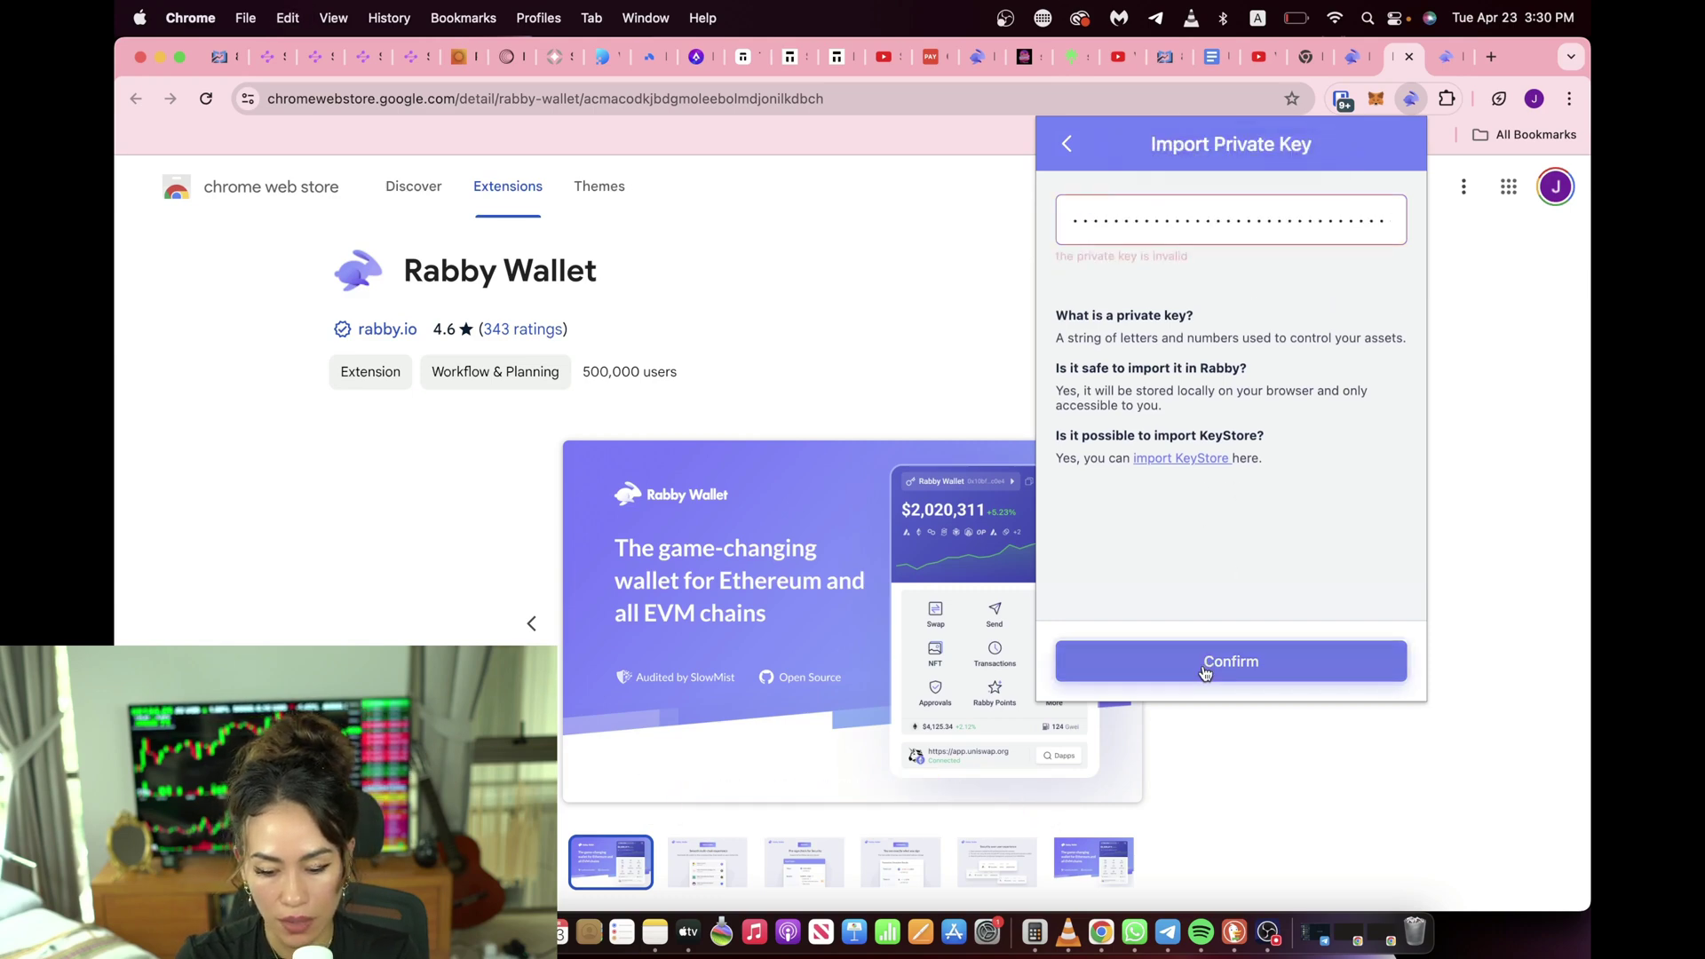
Step: Clear the rejected invalid key, go back, and close the Rabby popup
key(super+a)
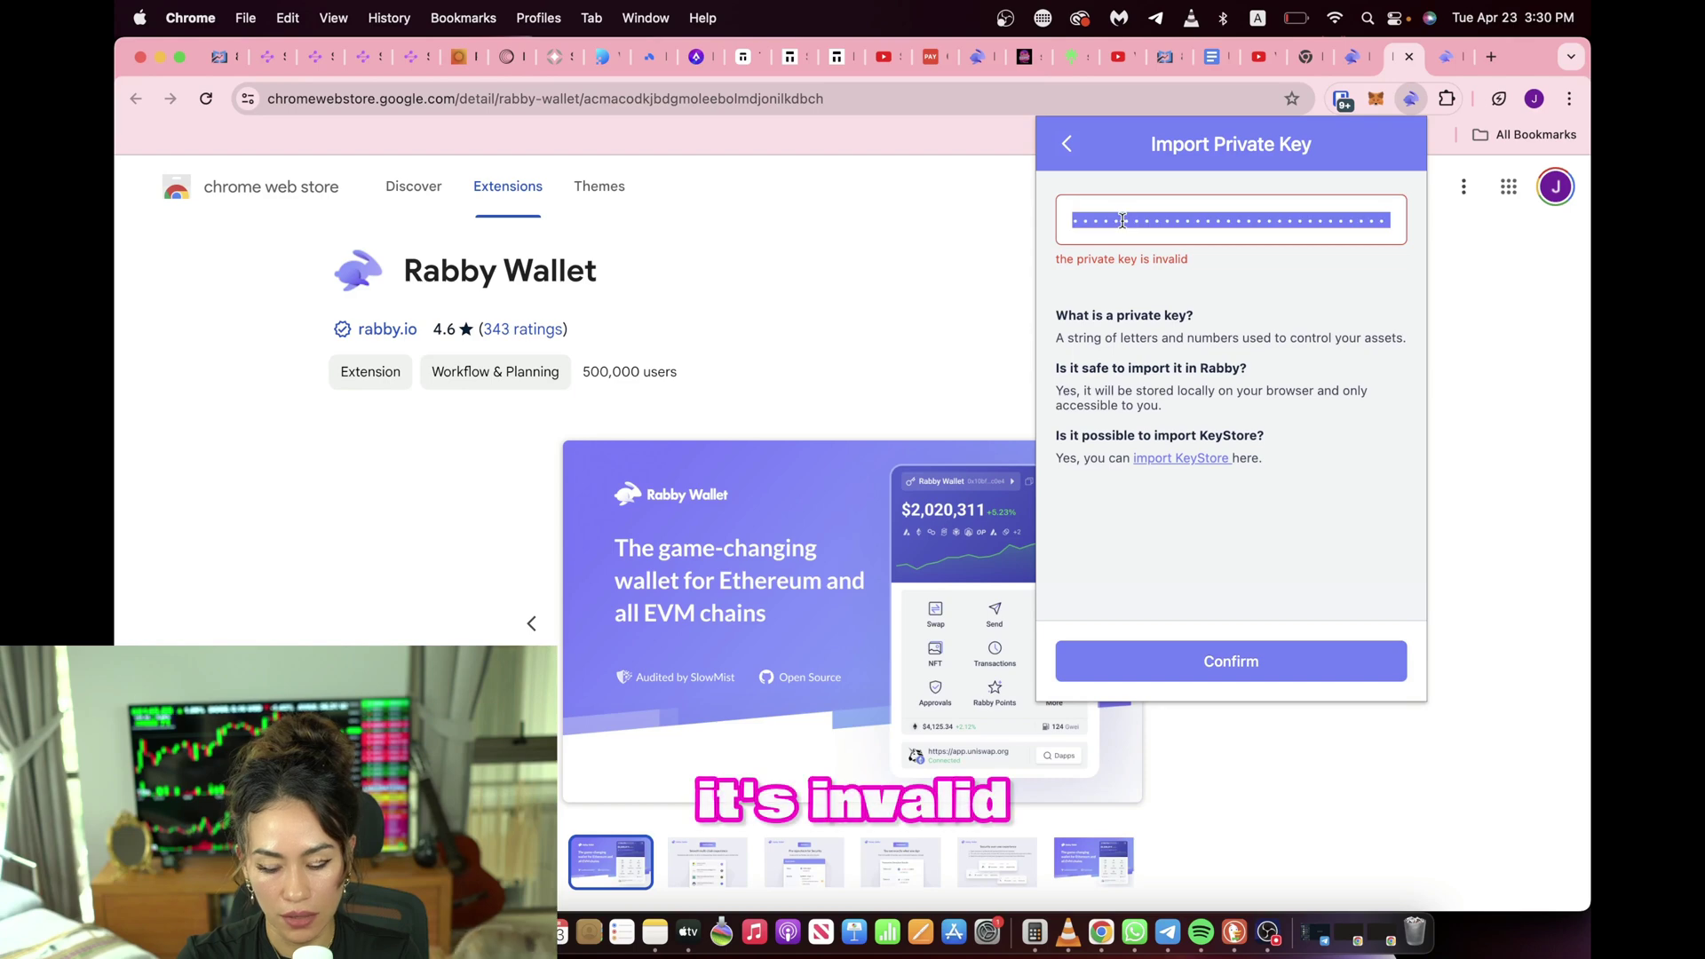
key(BackSpace)
click(1070, 144)
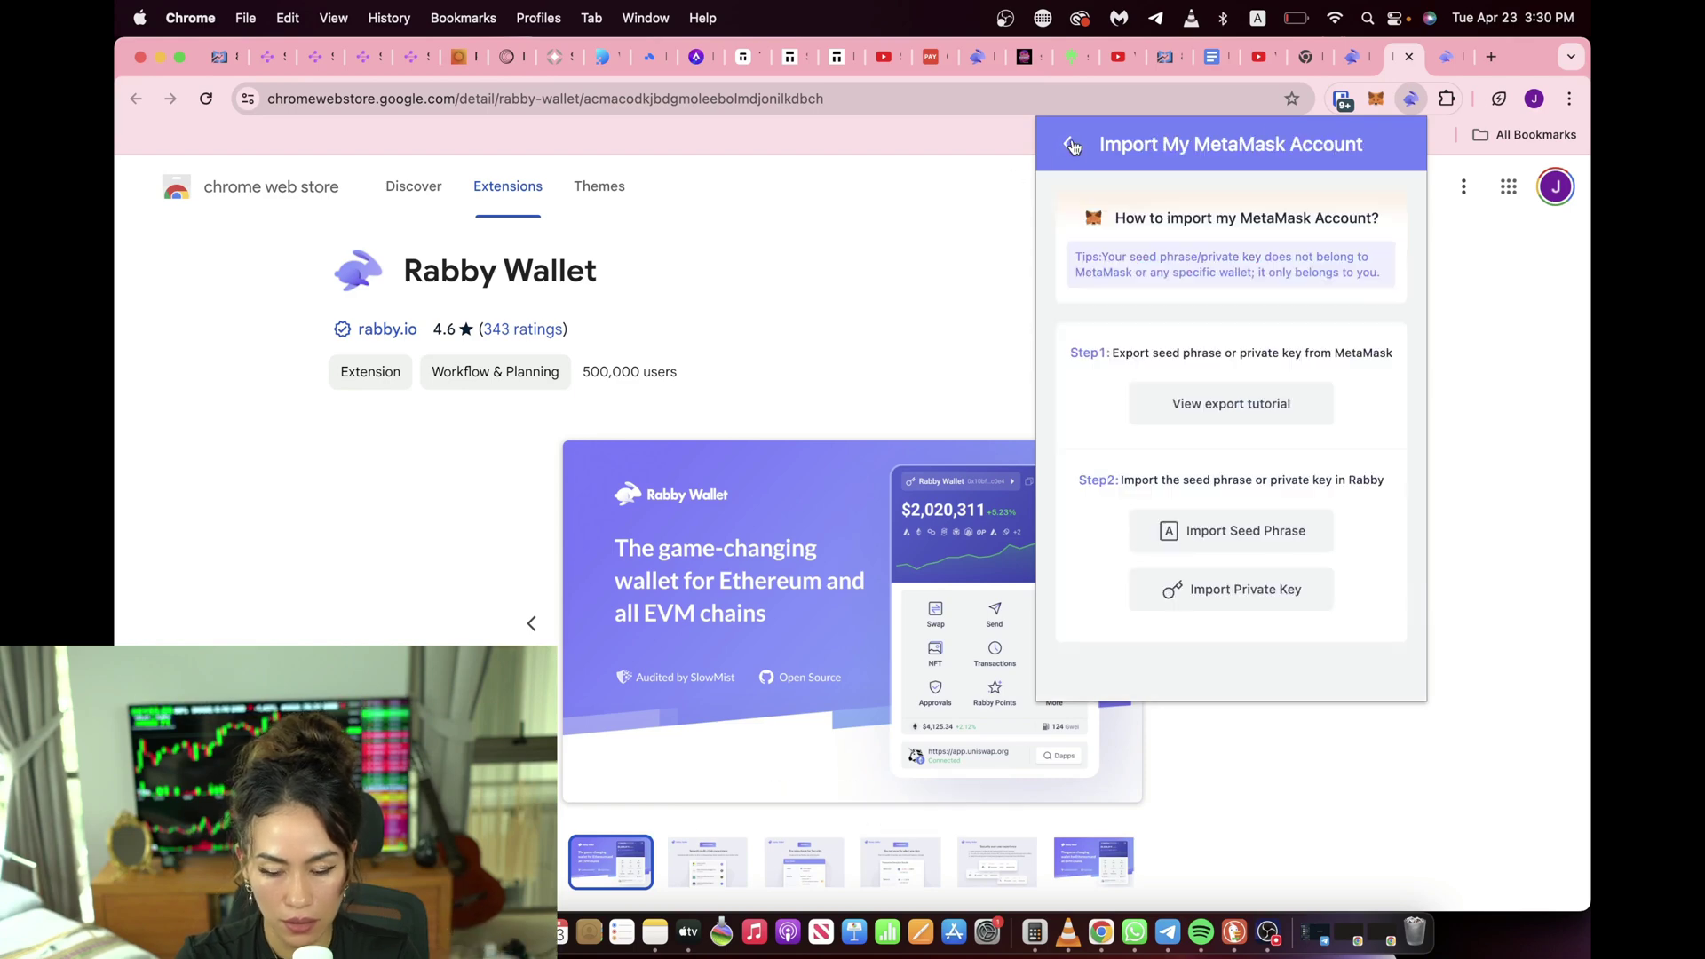
click(1375, 100)
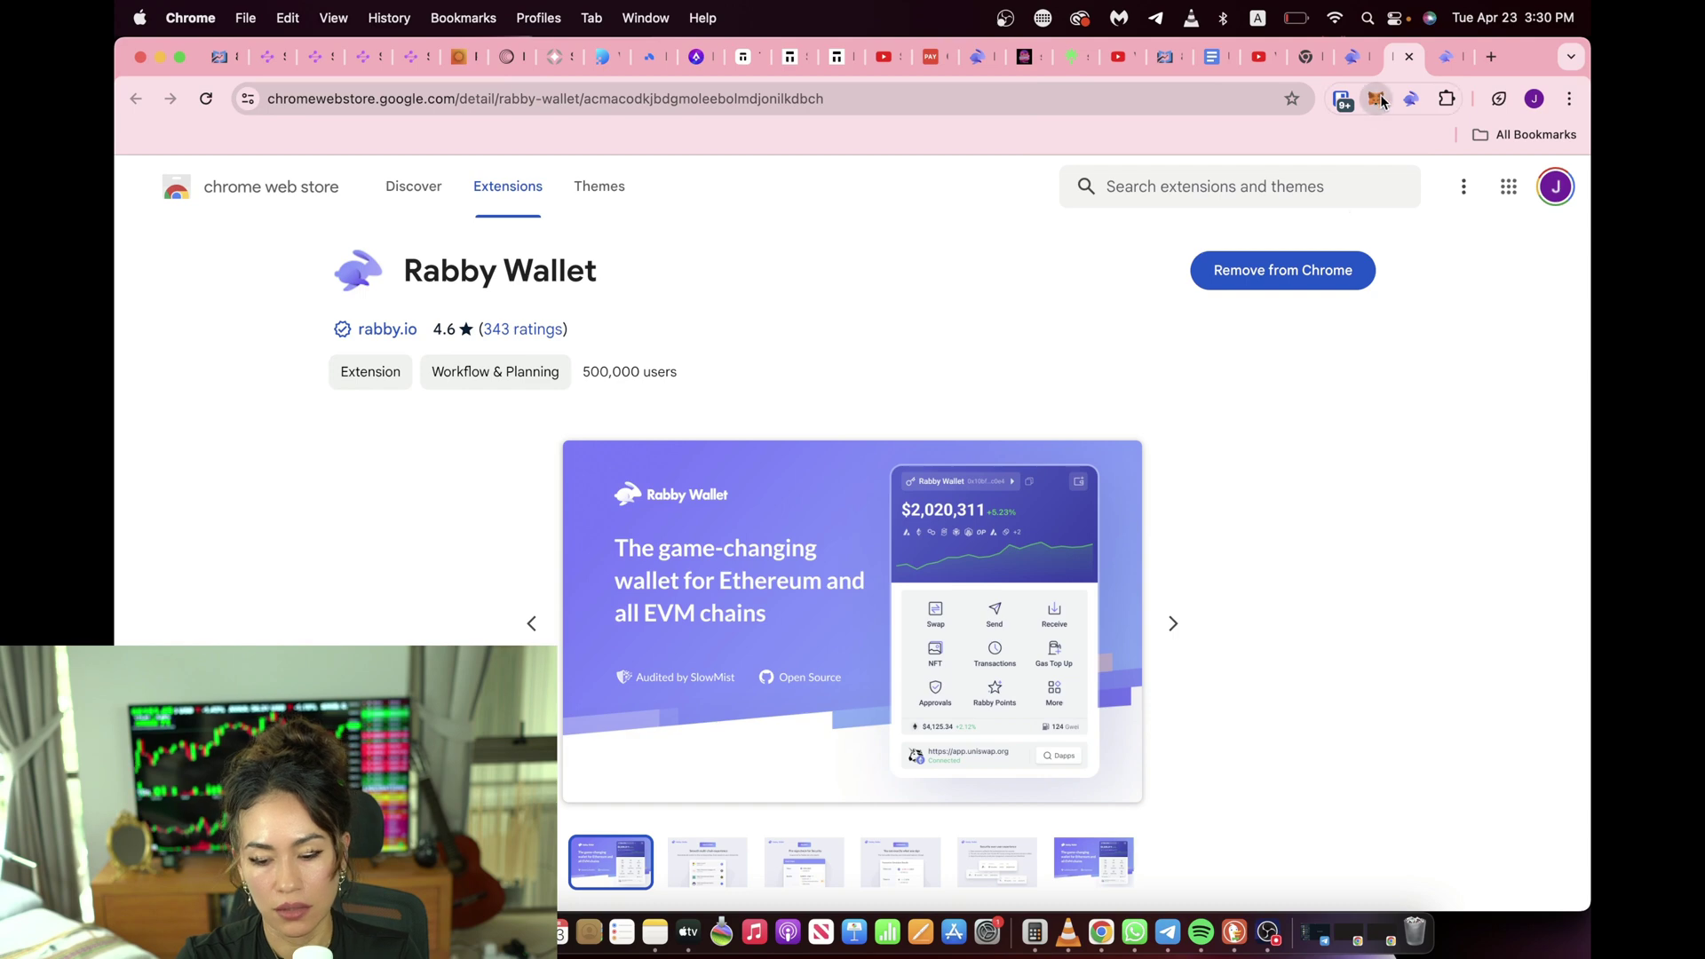
Step: Open Account 1's details in MetaMask, start the private key reveal, then cancel the password prompt
click(1377, 99)
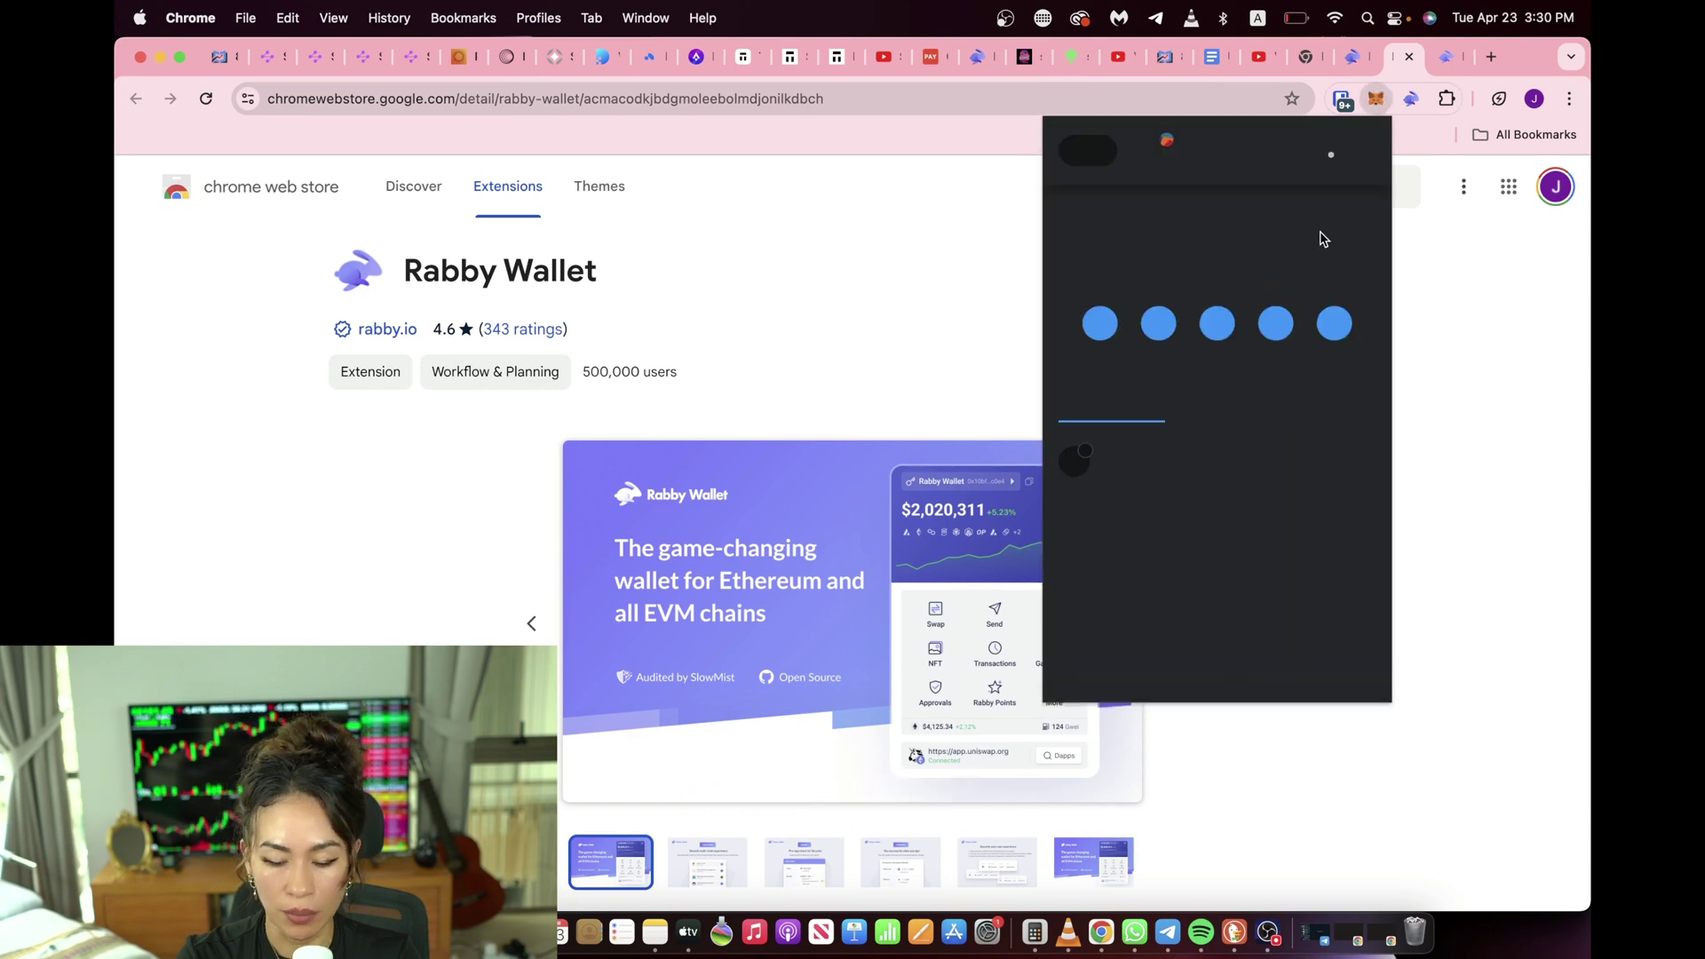
click(1365, 153)
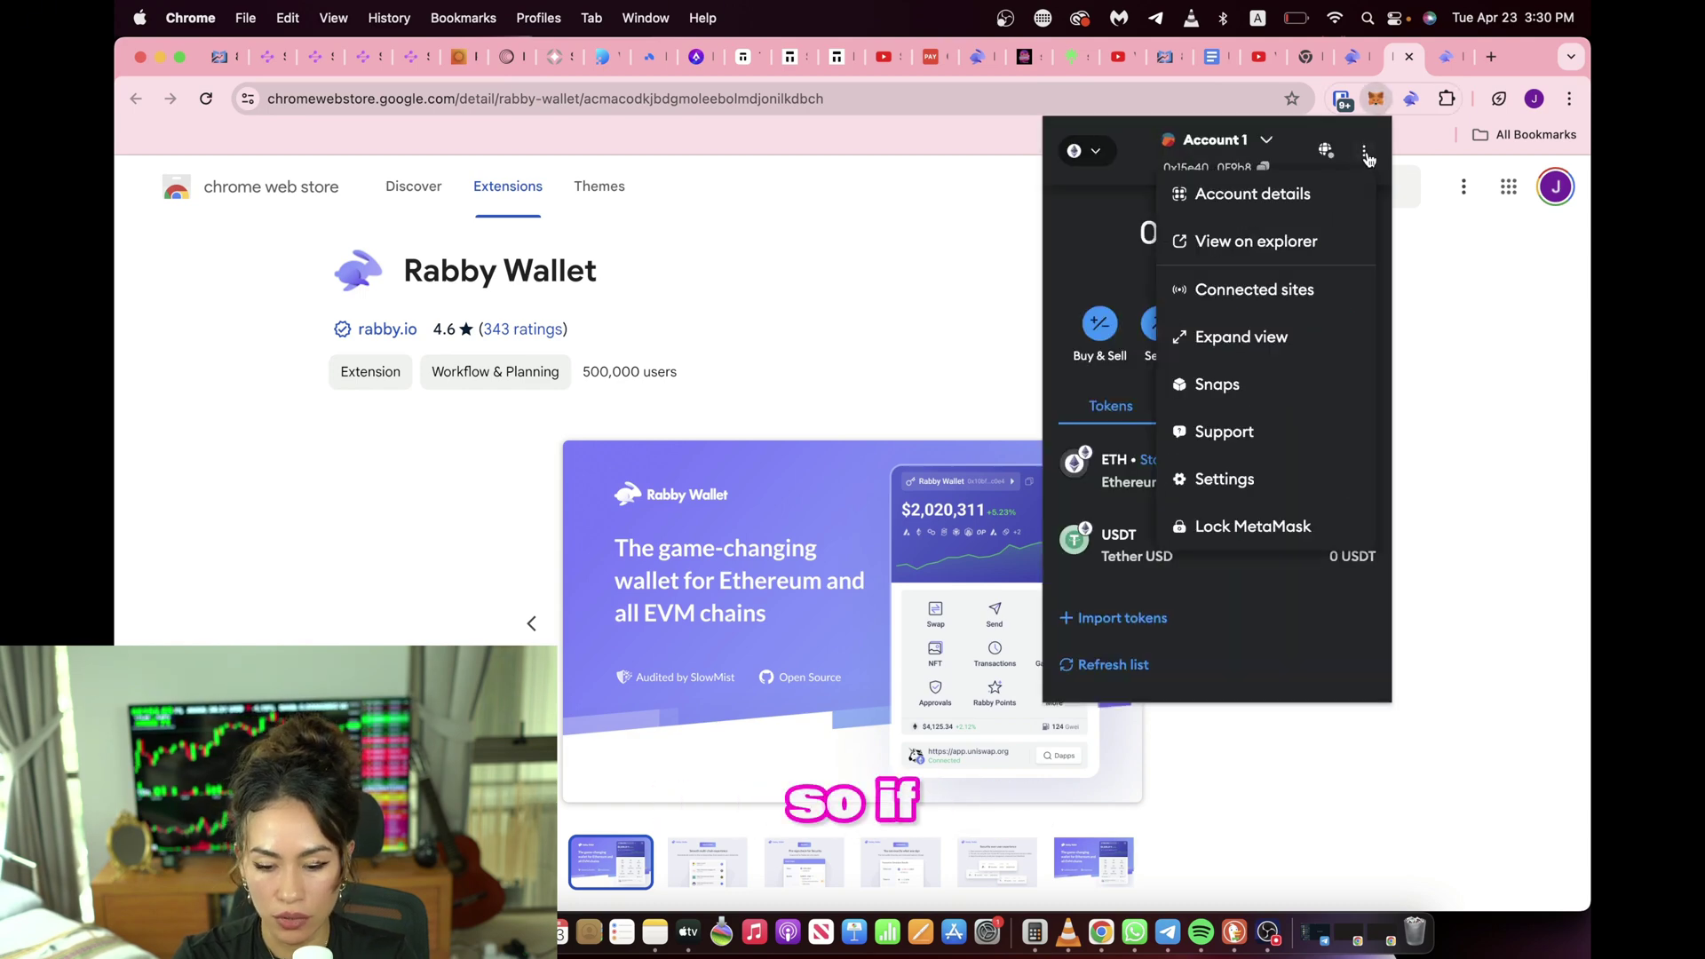
click(1314, 195)
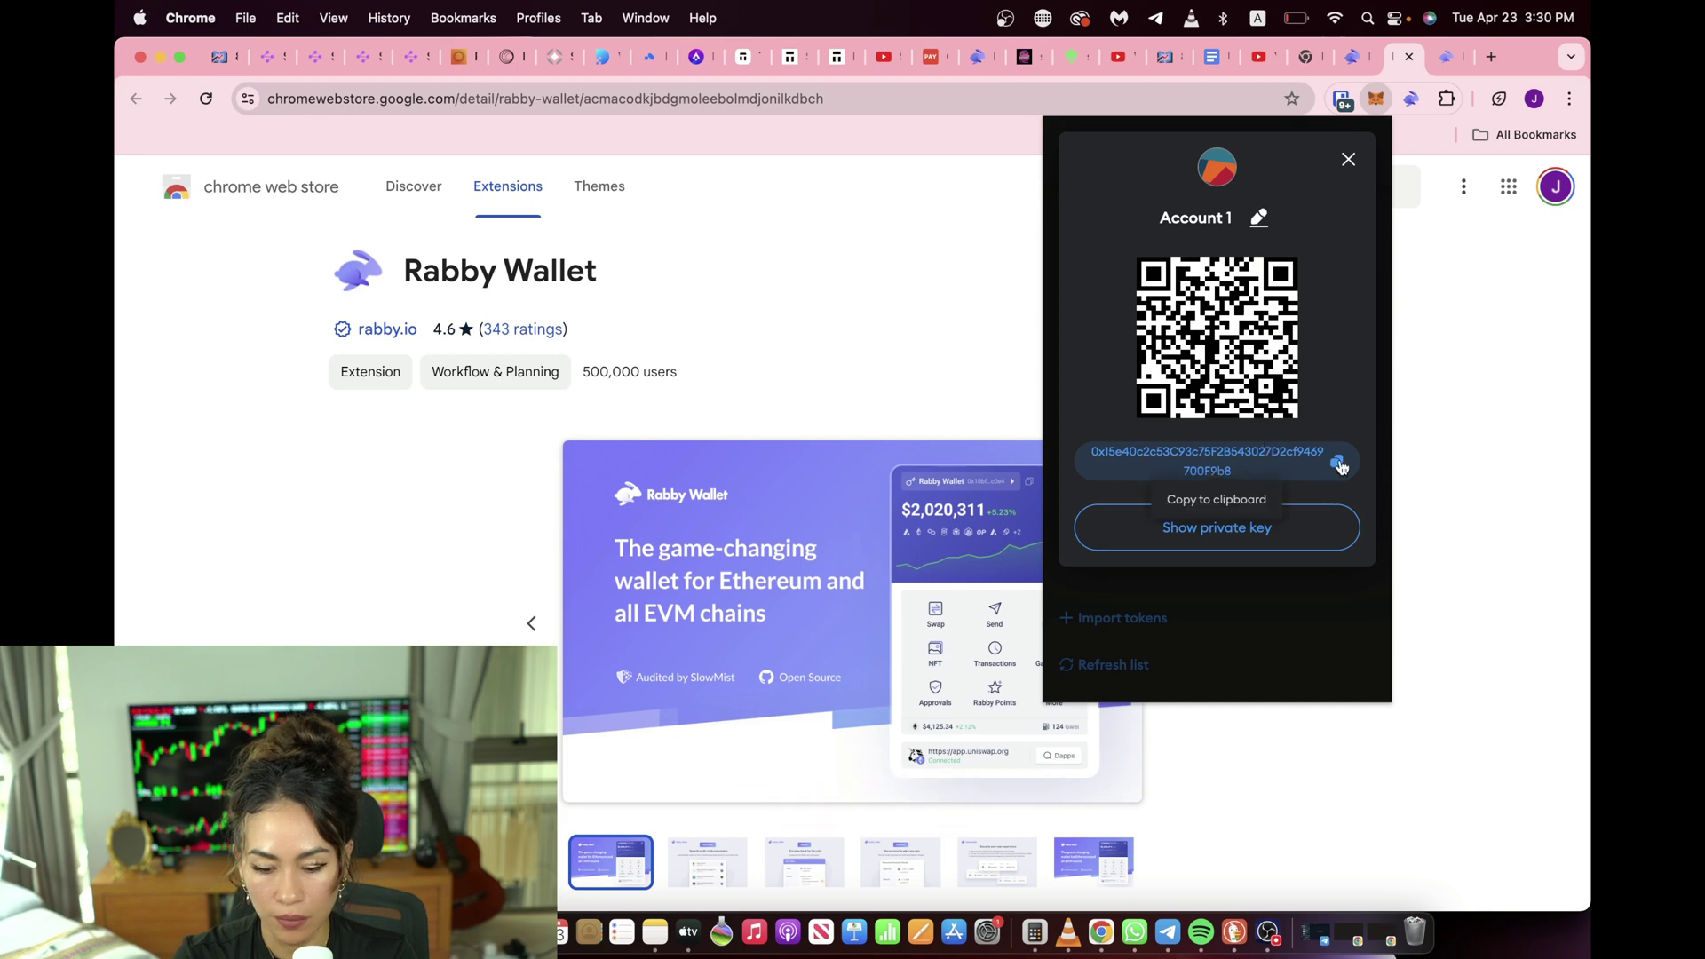
click(1254, 526)
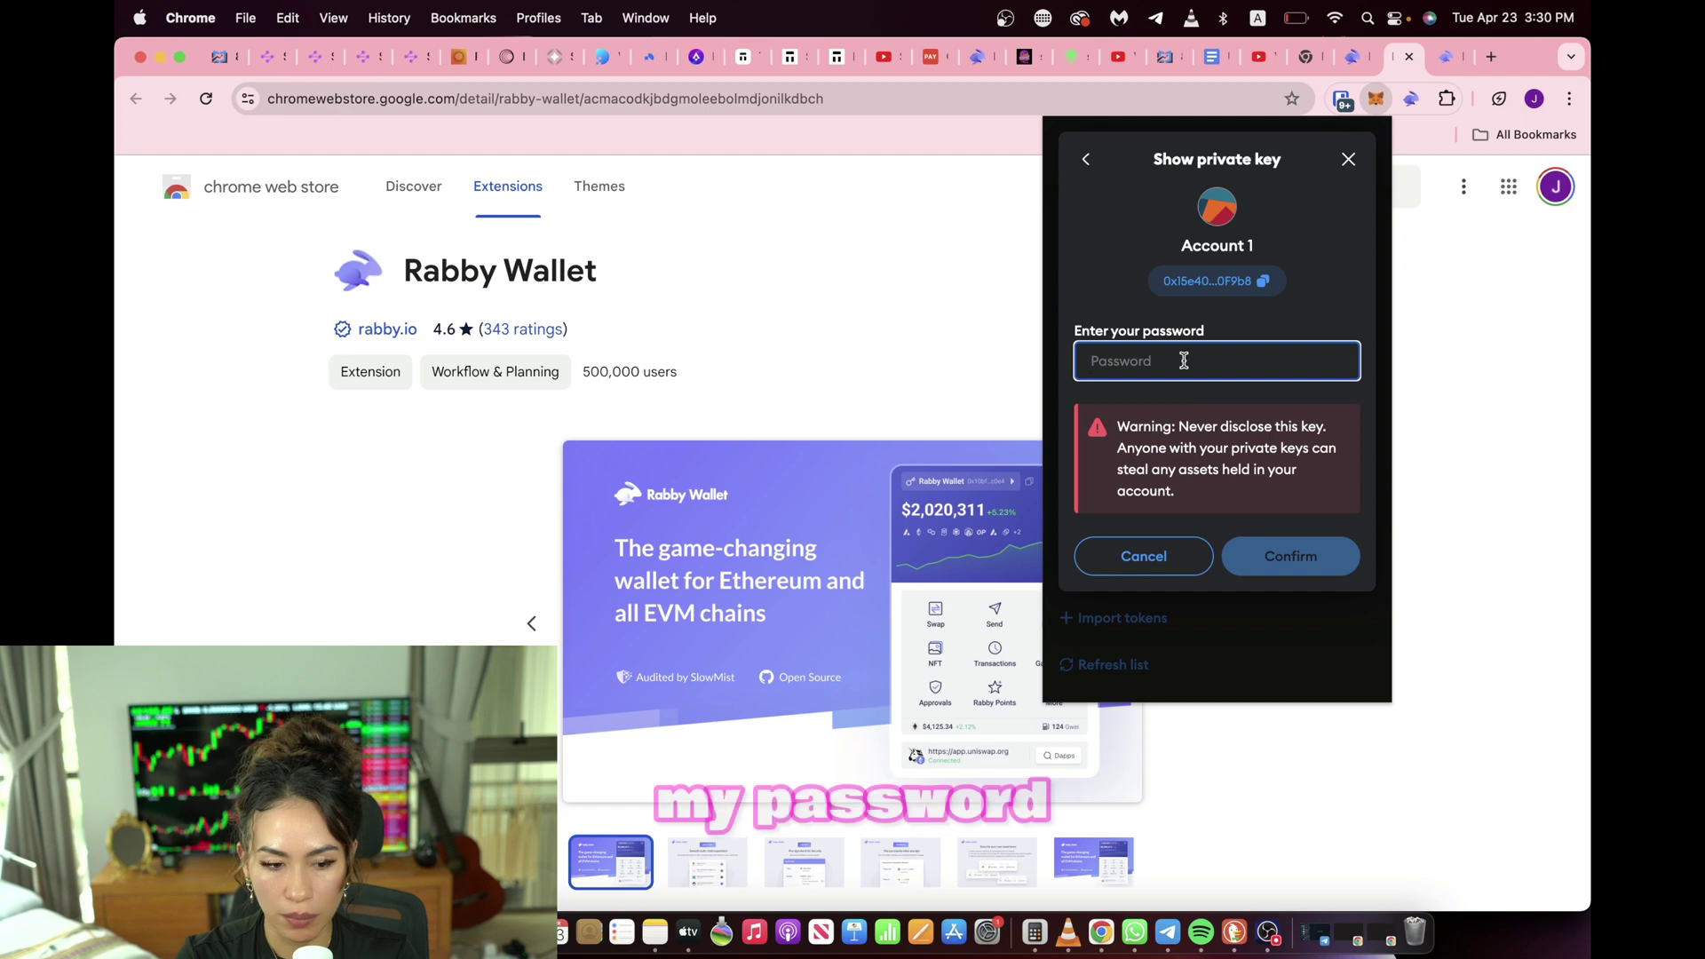
click(1442, 285)
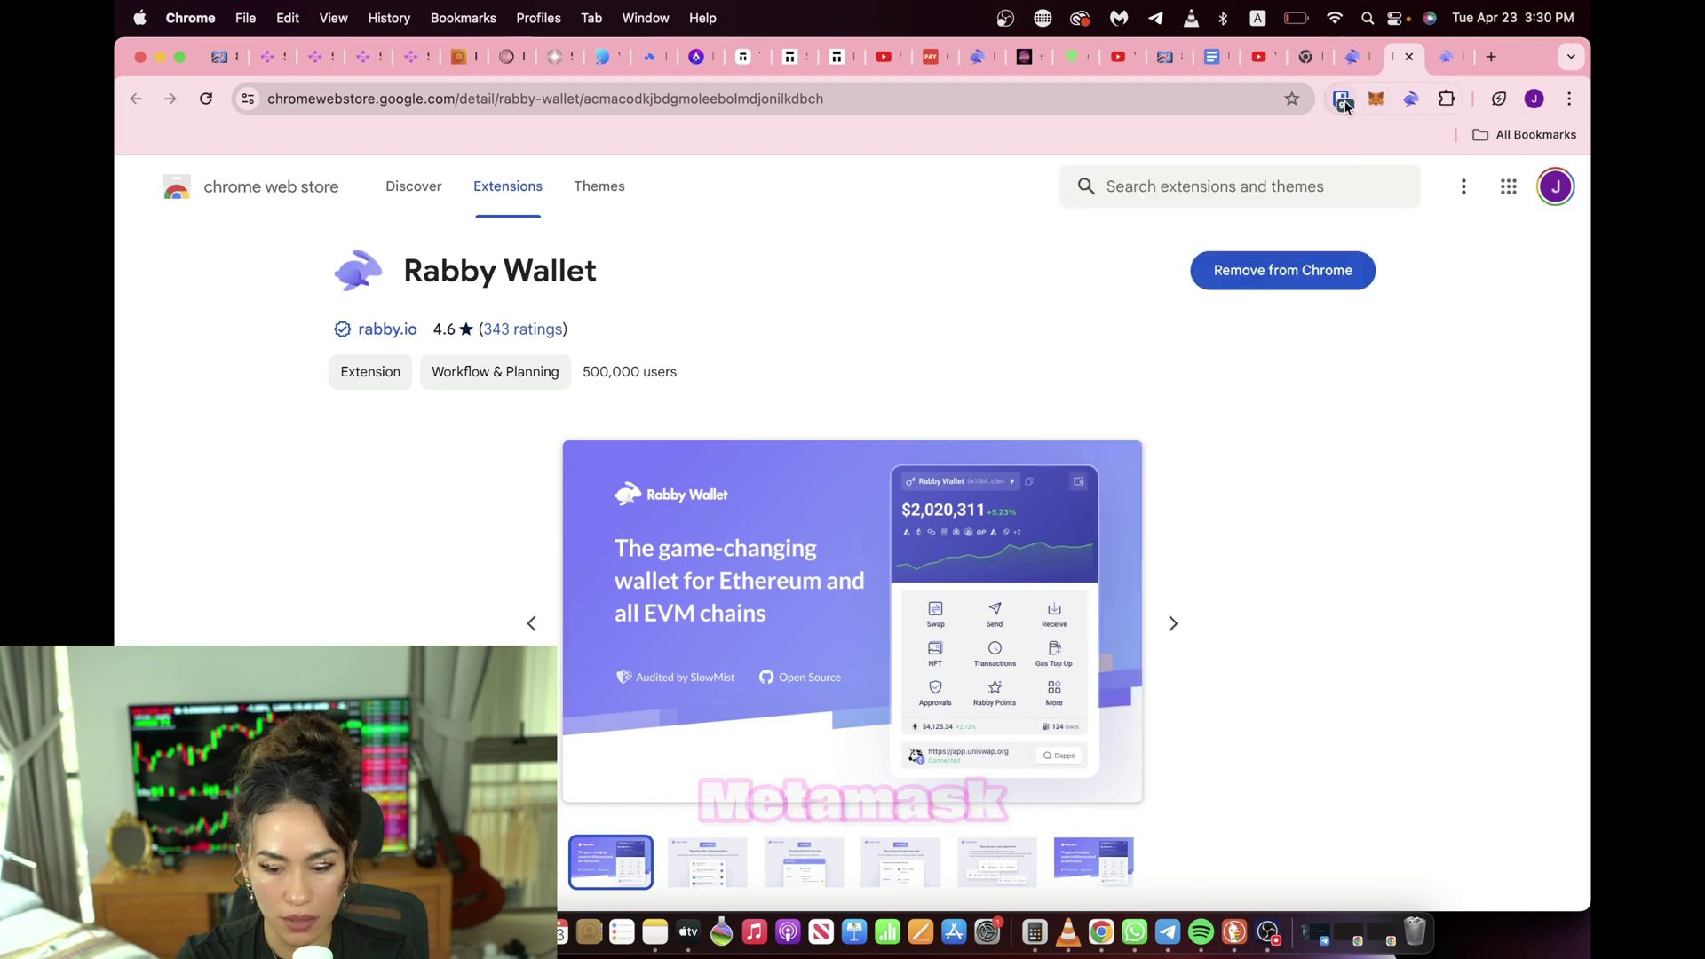
Step: Reopen MetaMask after briefly opening Rabby, landing on Account 1's 0.0145 ETH overview
click(1375, 97)
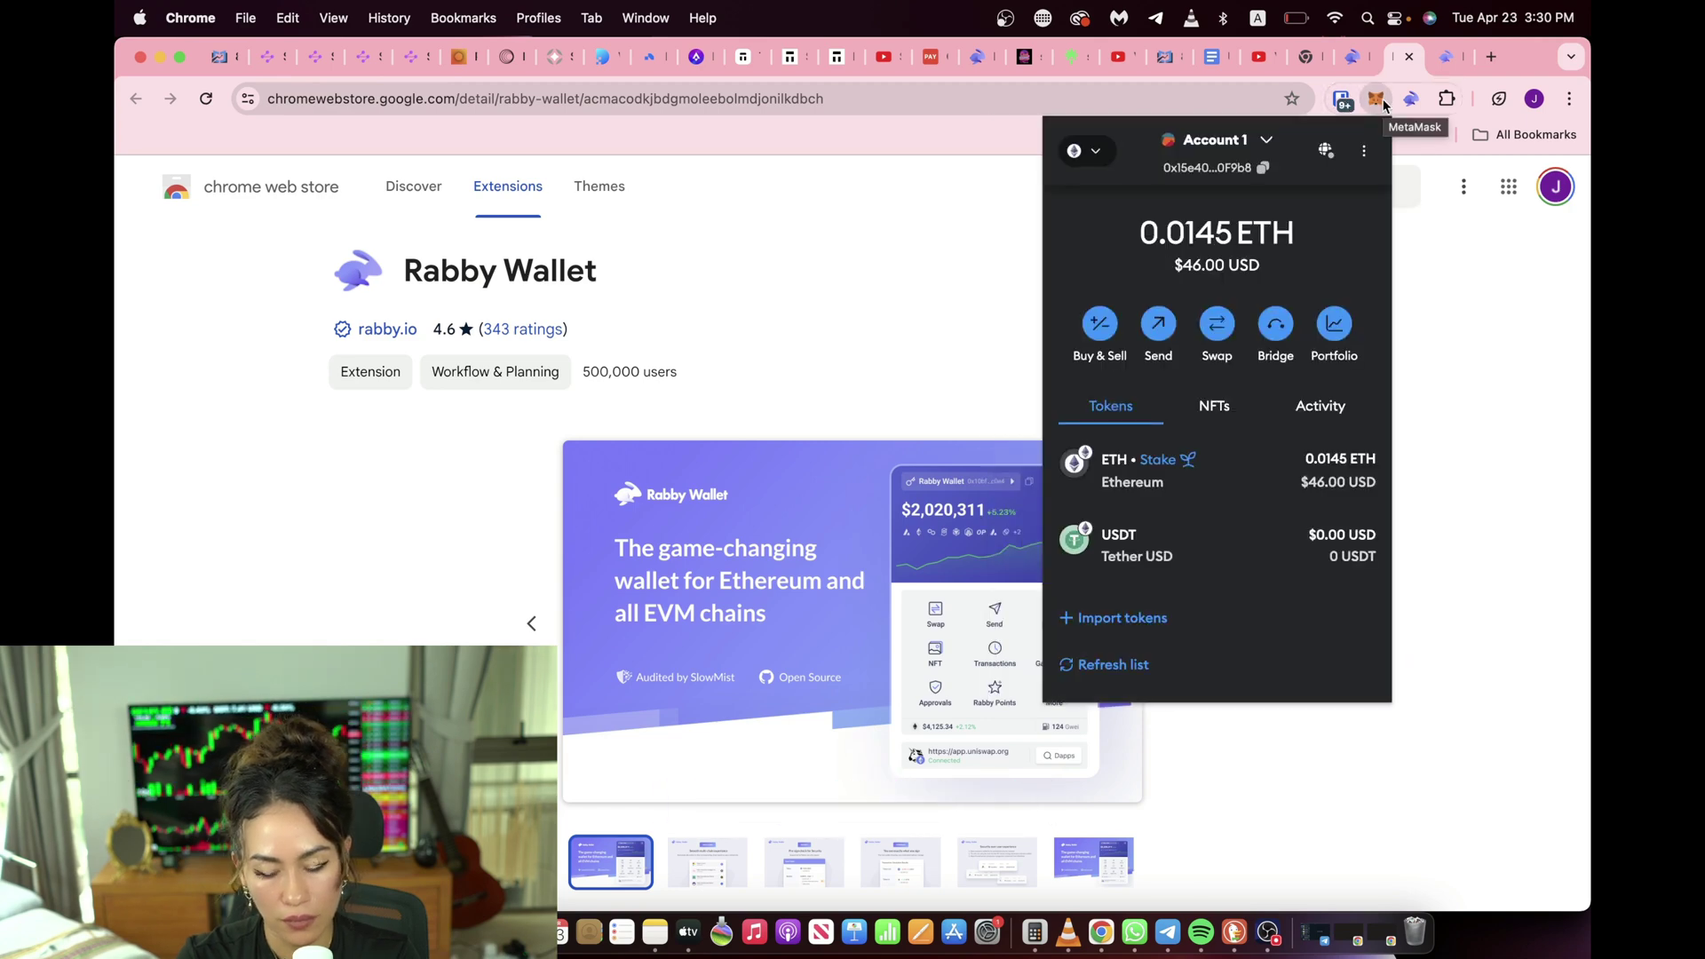
click(1429, 93)
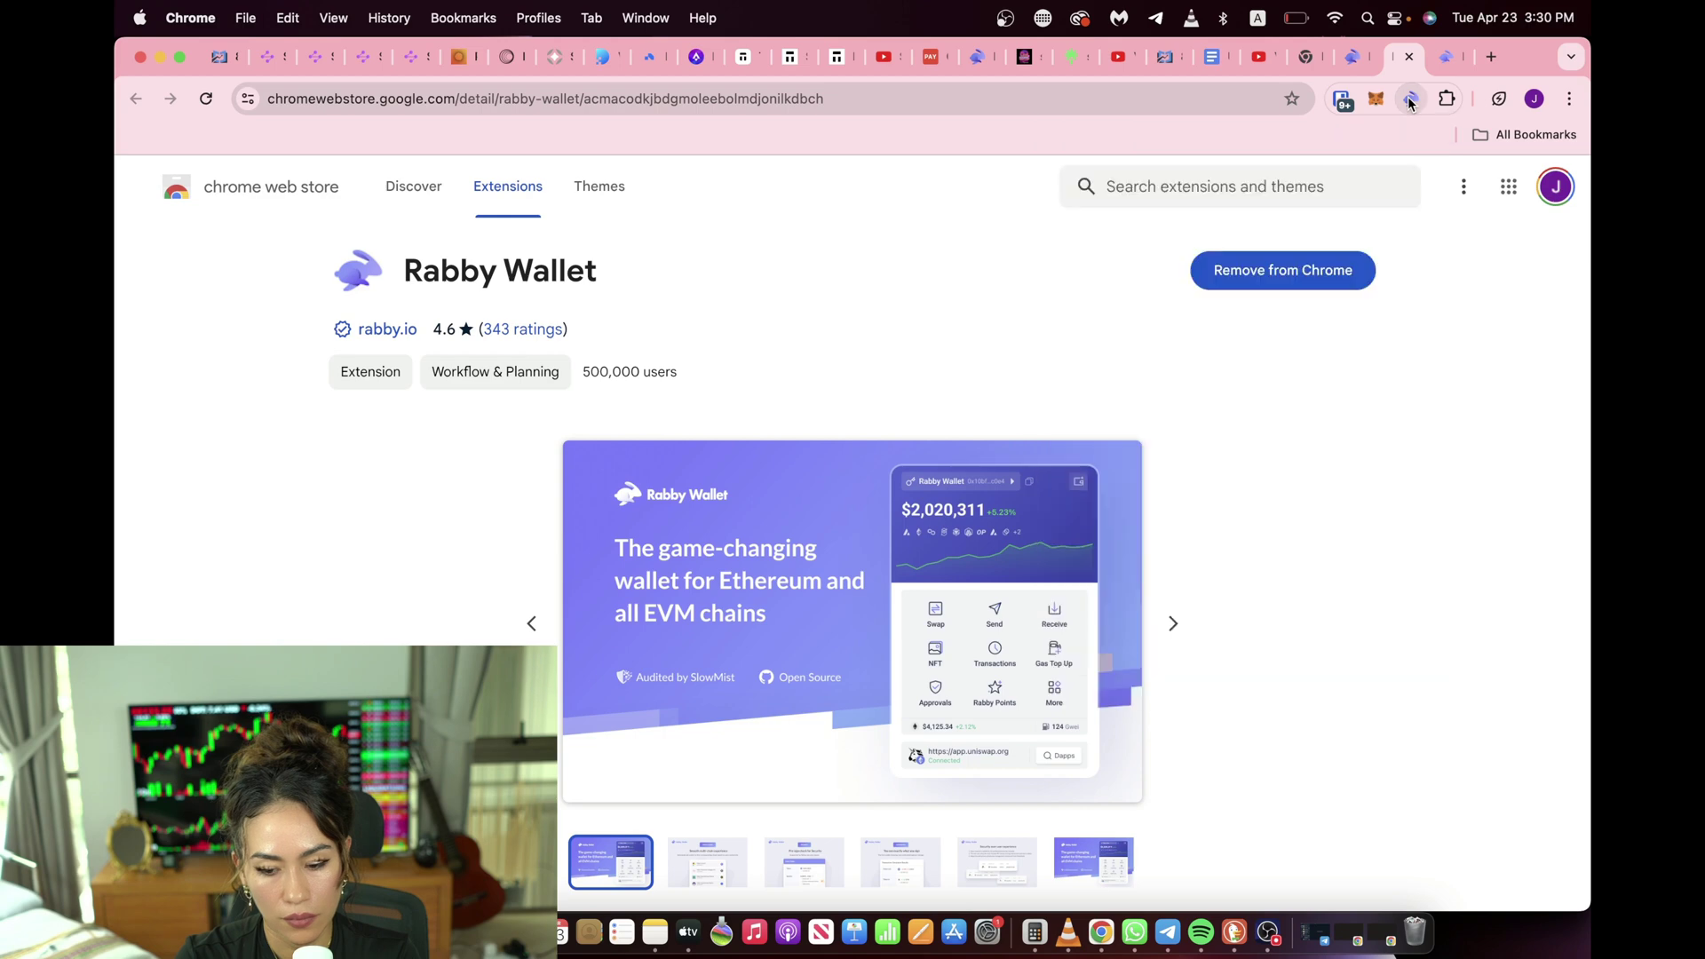
click(1408, 99)
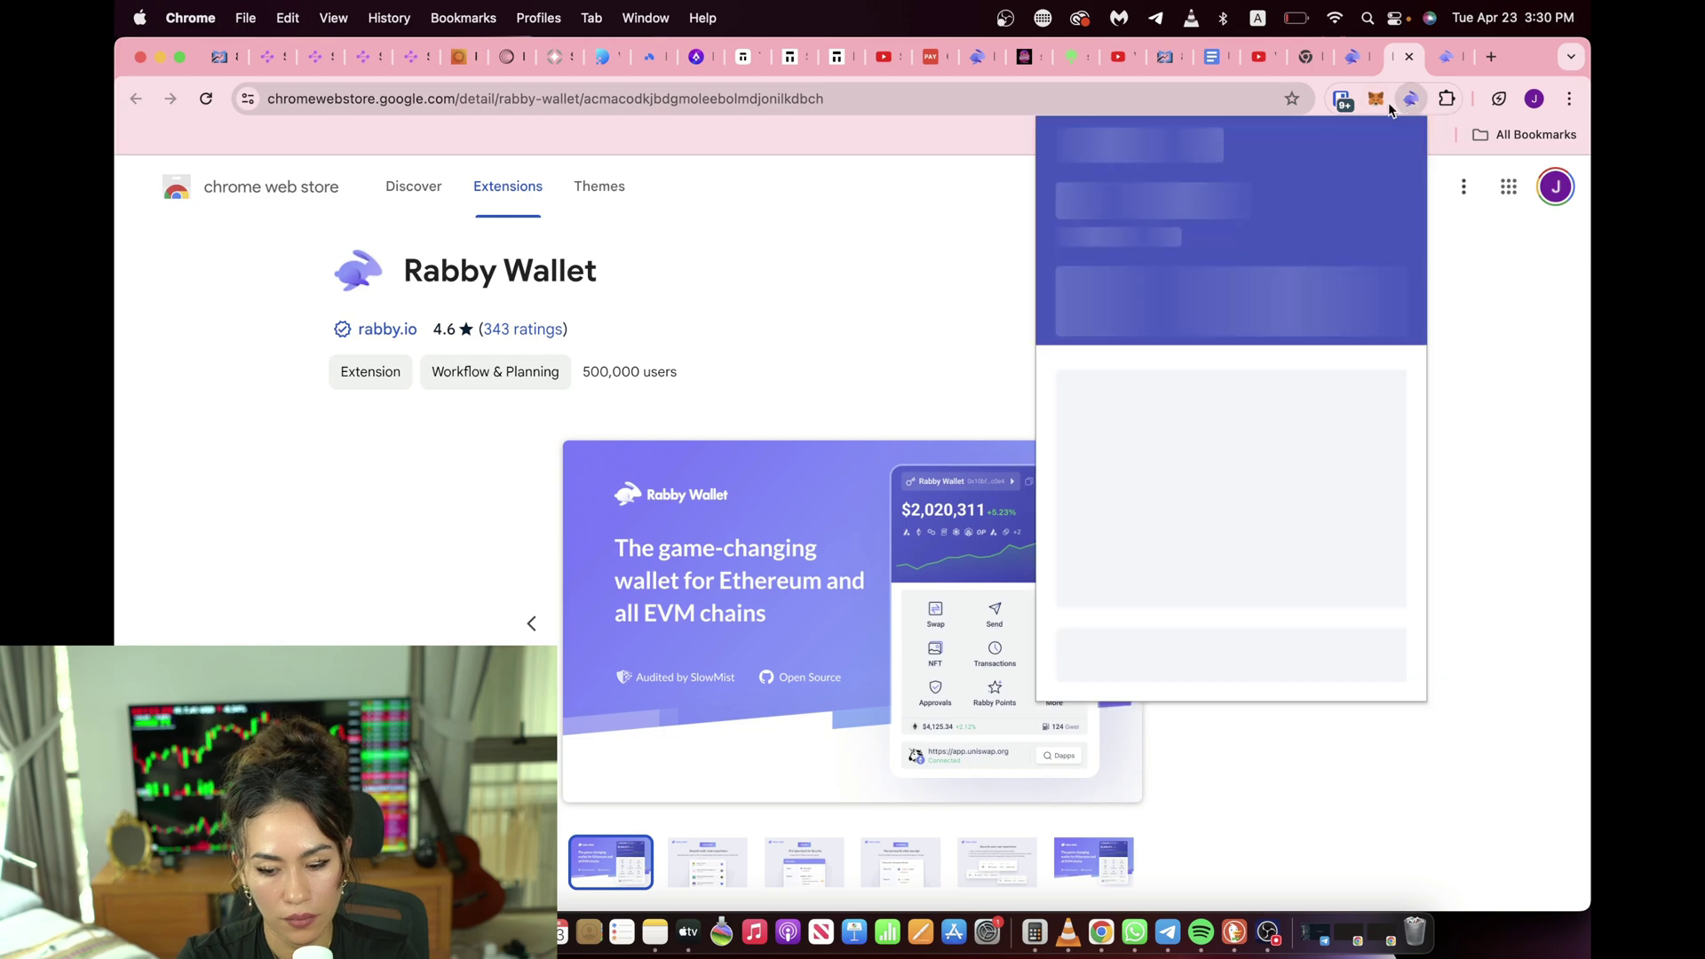
click(1379, 100)
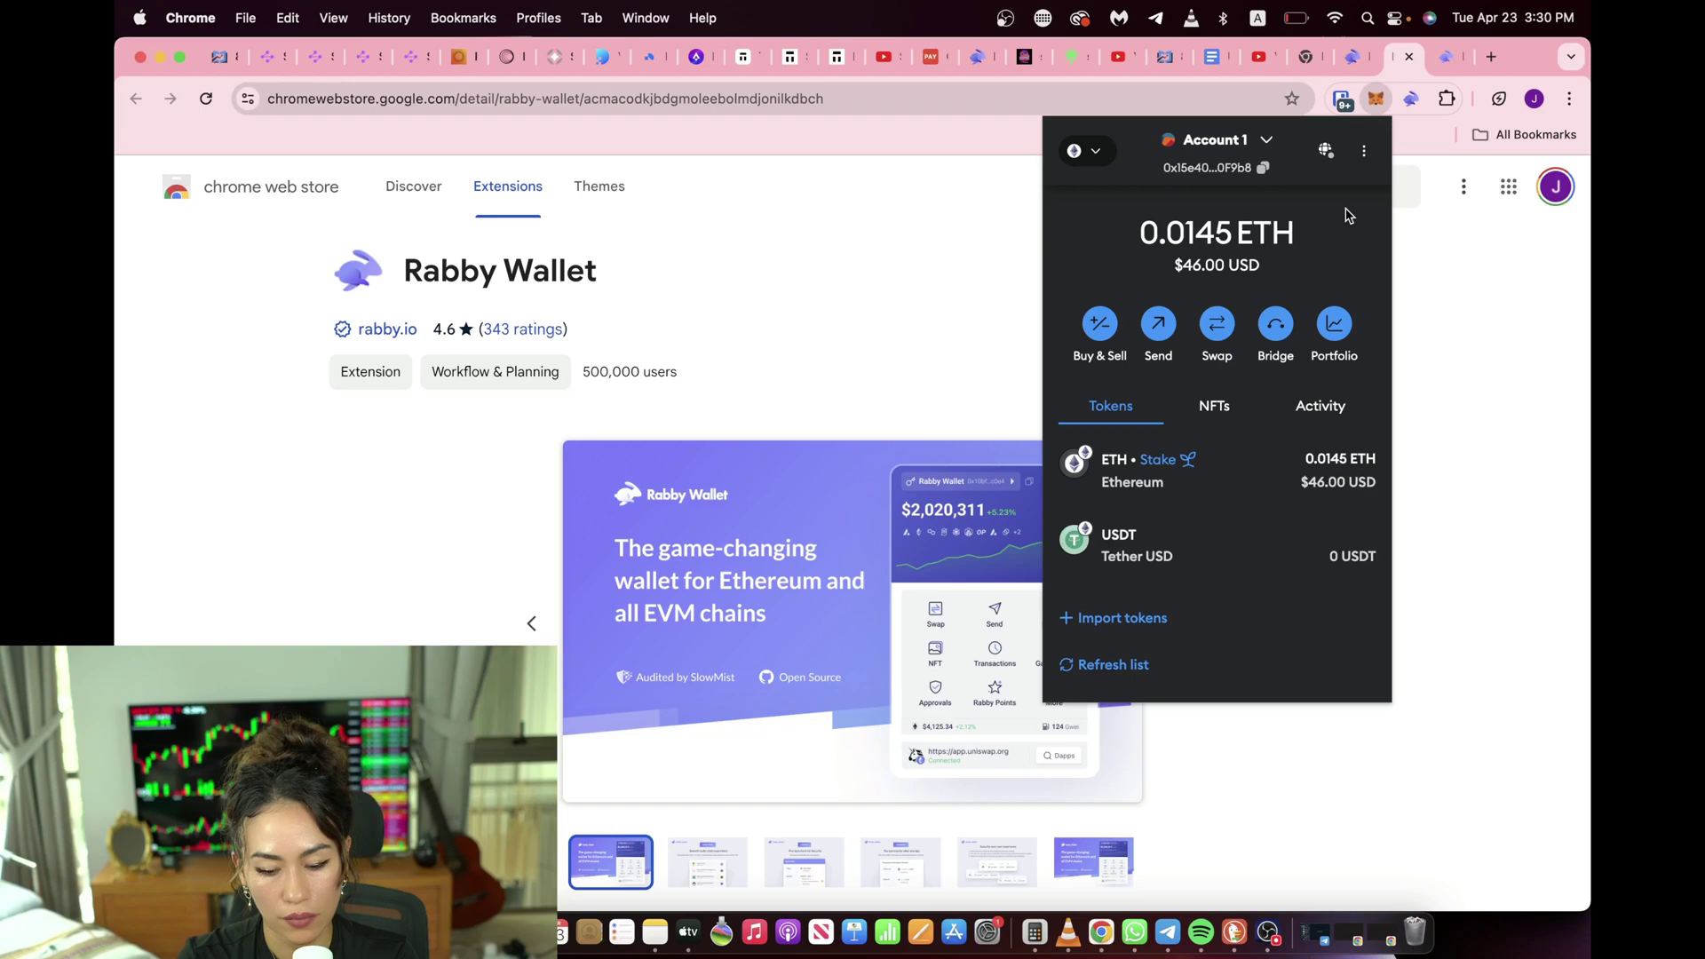
Step: Verify the wallet password in Account 1's details, hold to reveal the private key, then close the view
click(1365, 155)
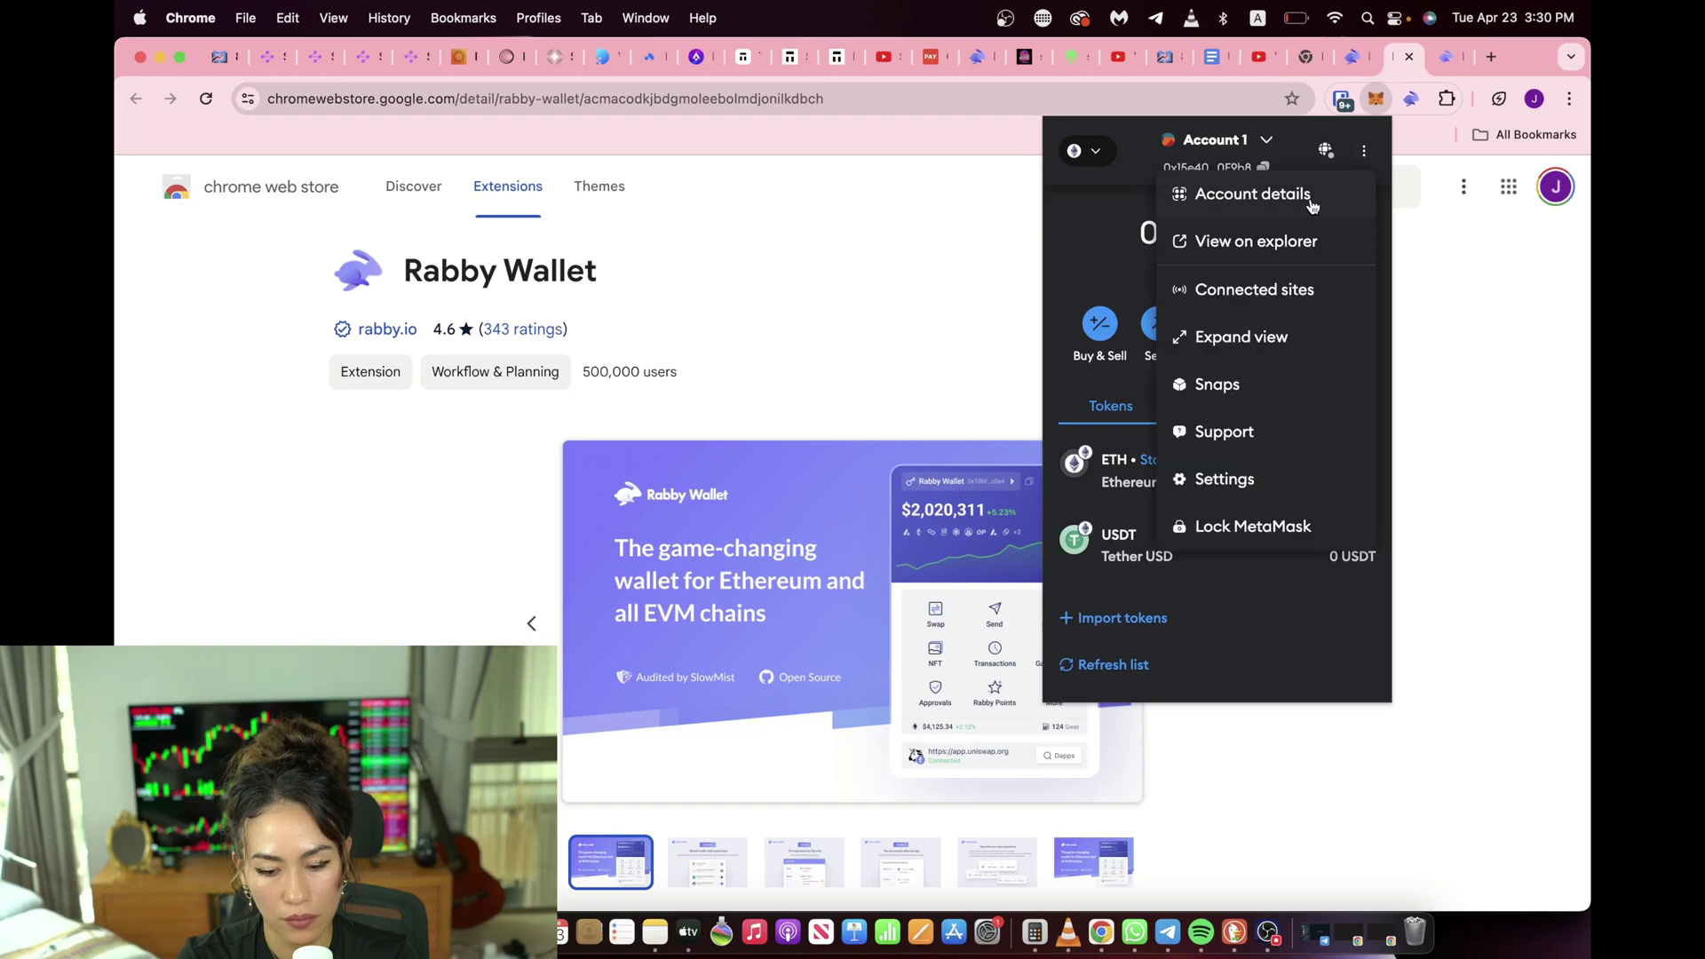
click(1295, 195)
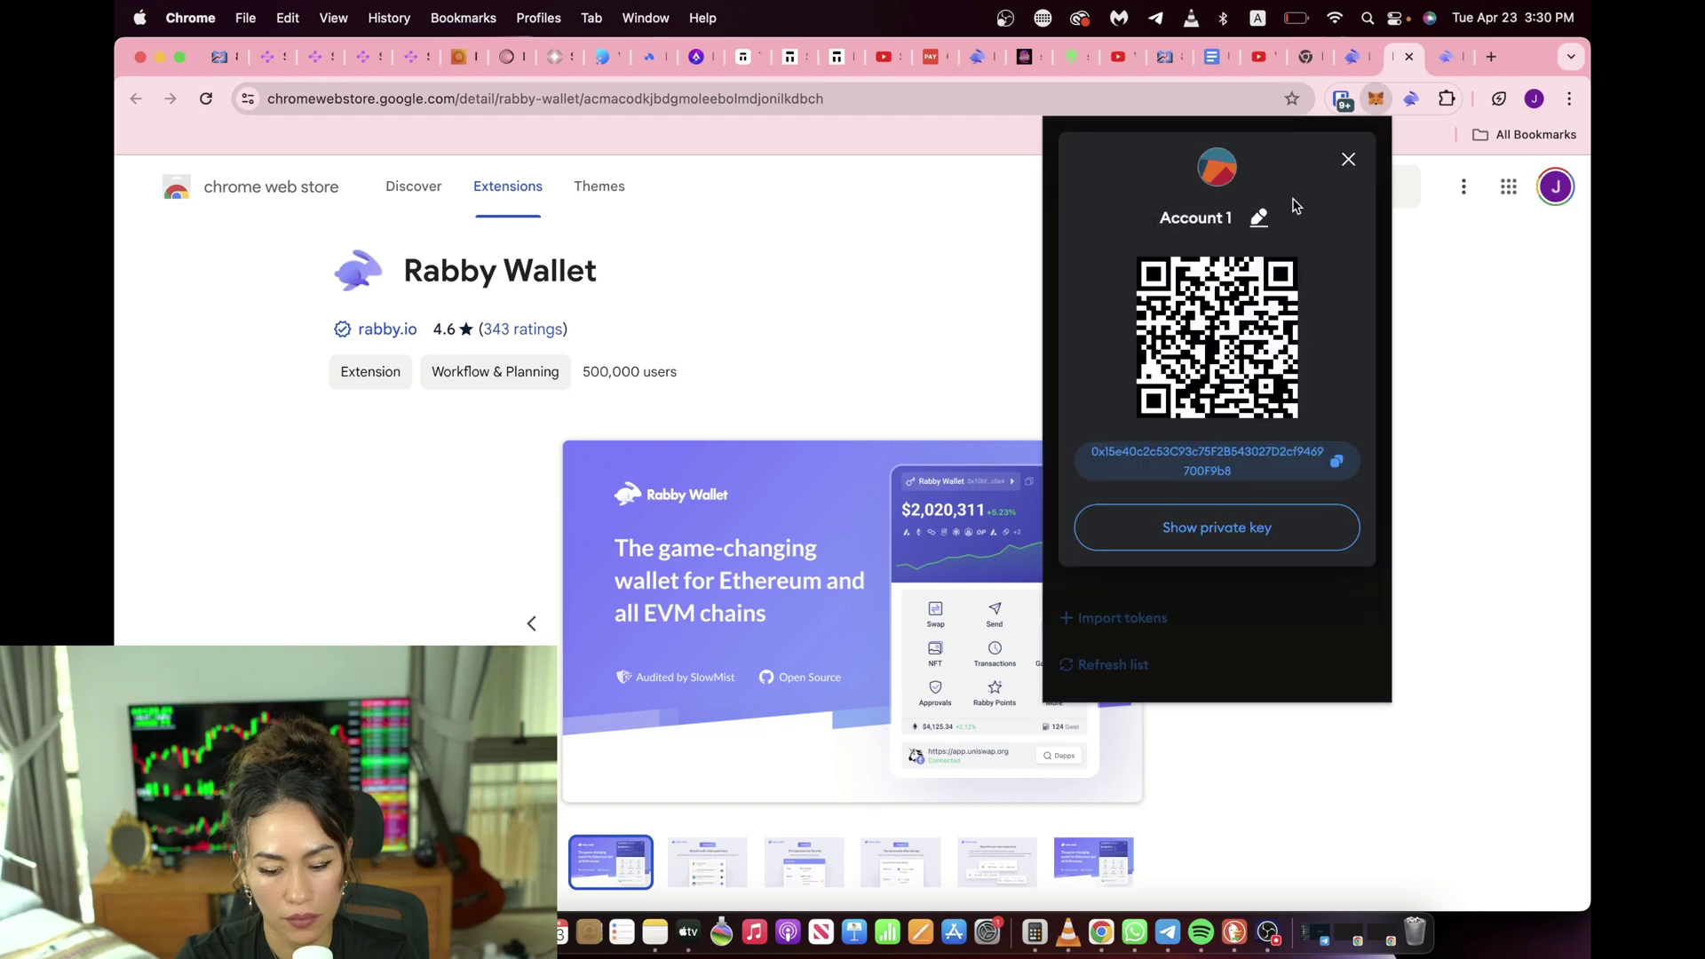
click(1213, 525)
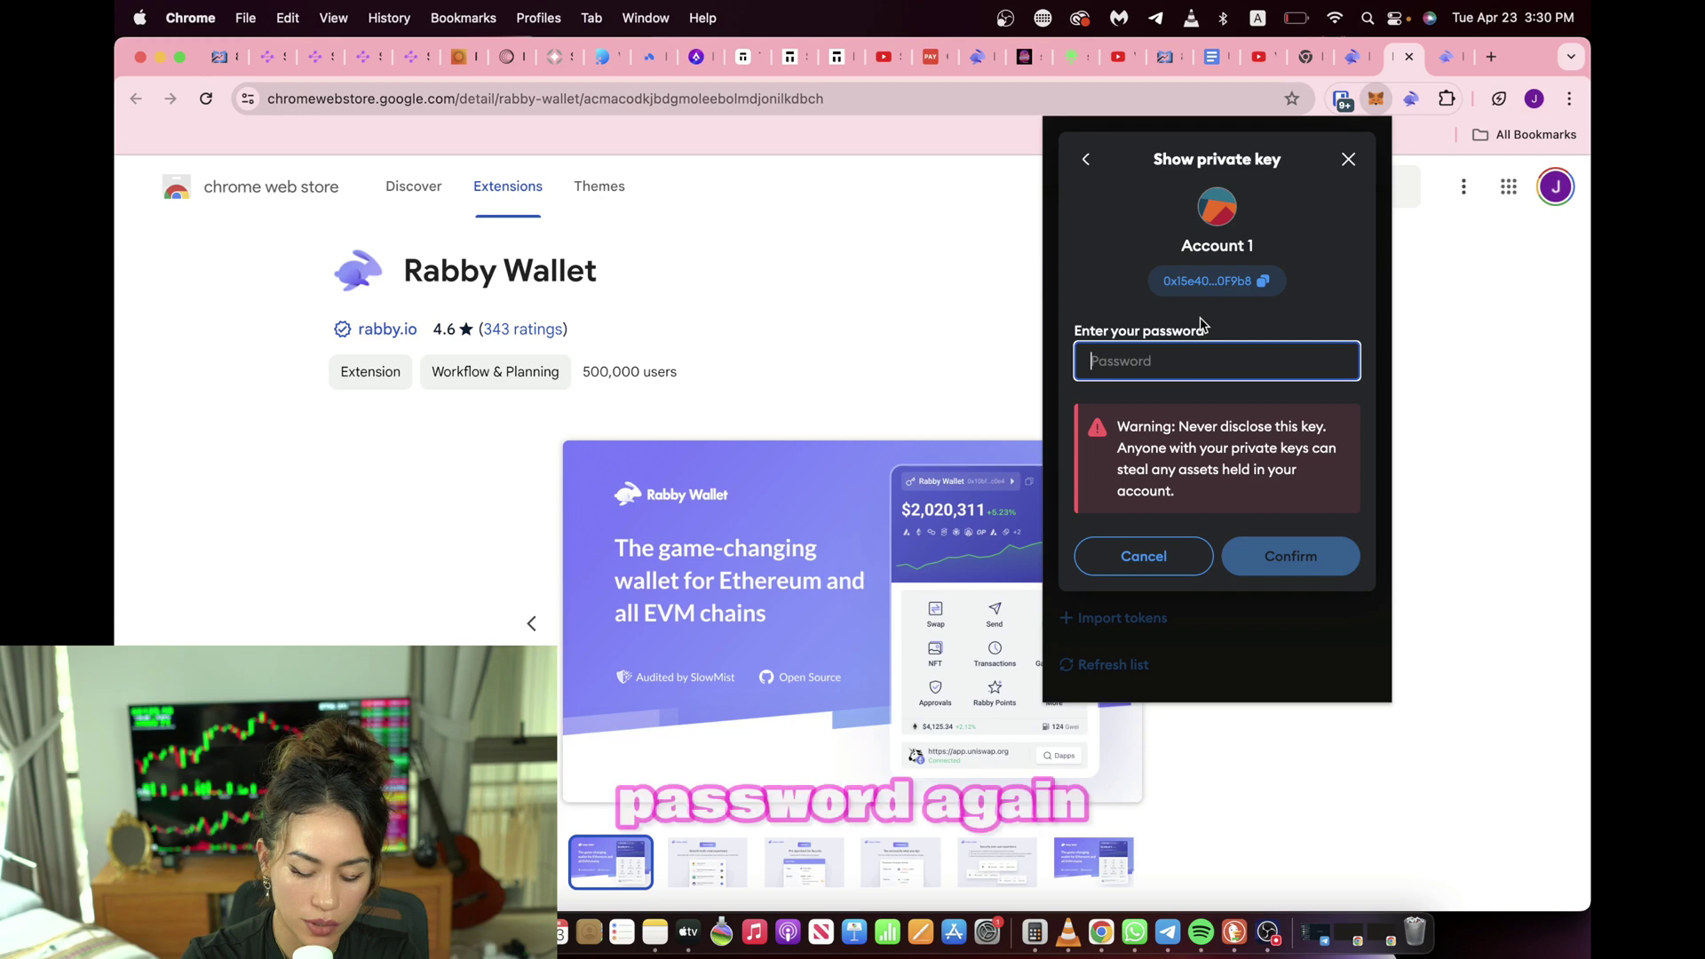
key(super+v)
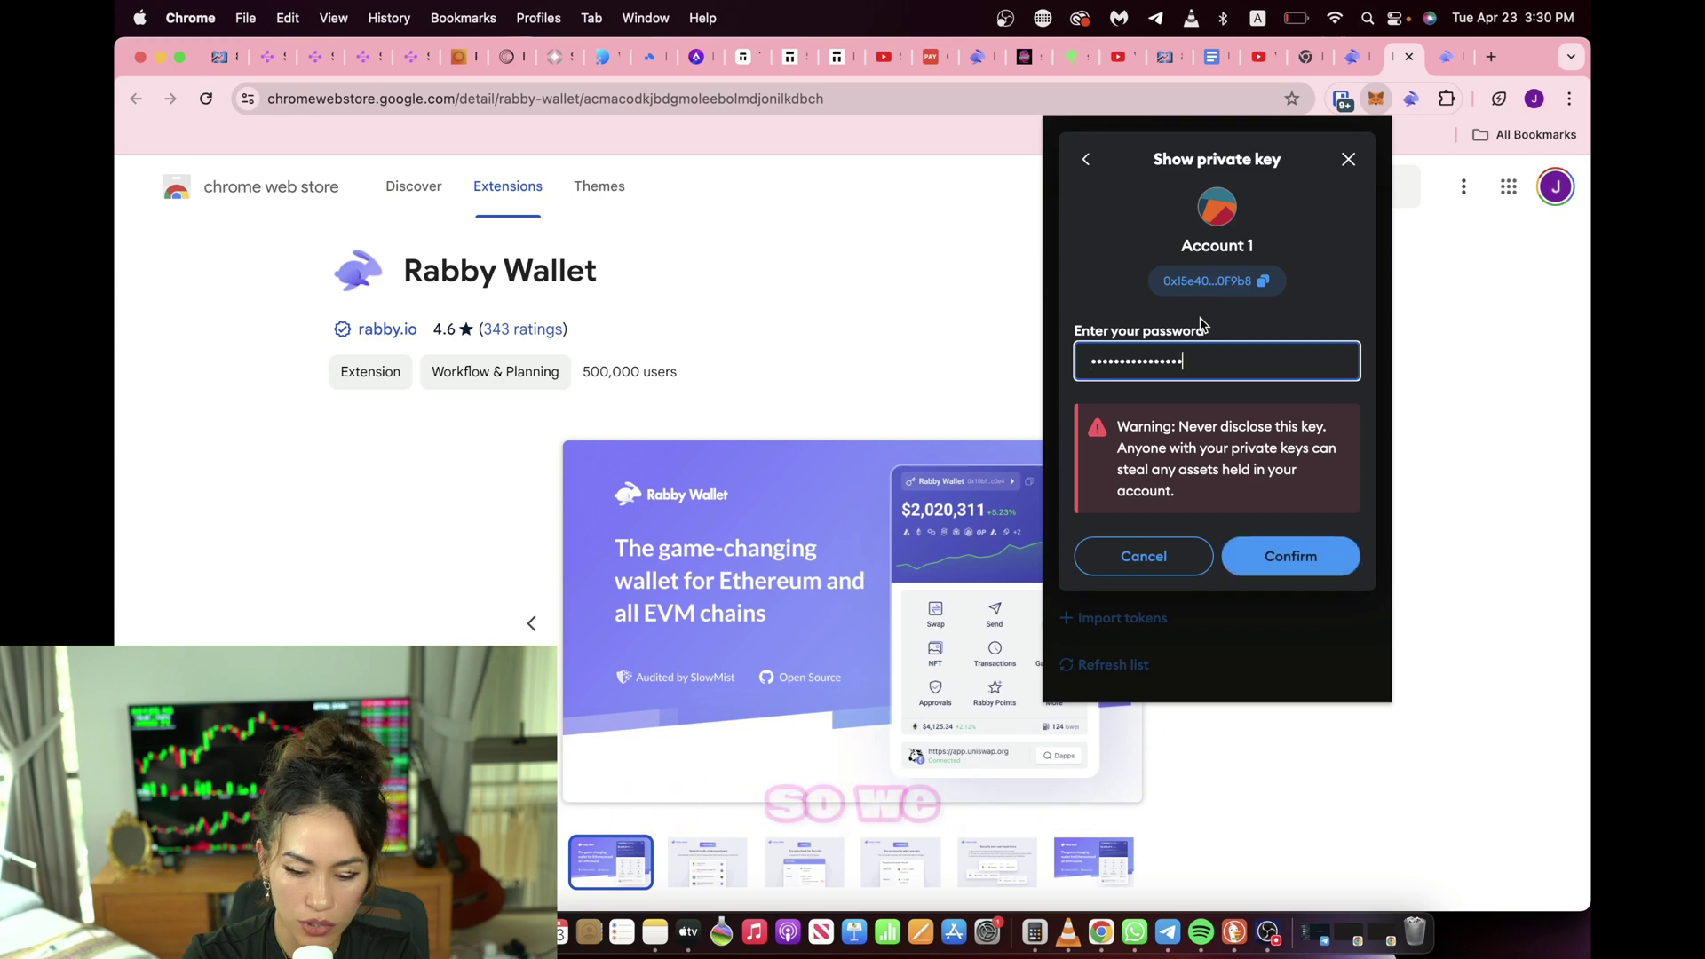
click(1276, 568)
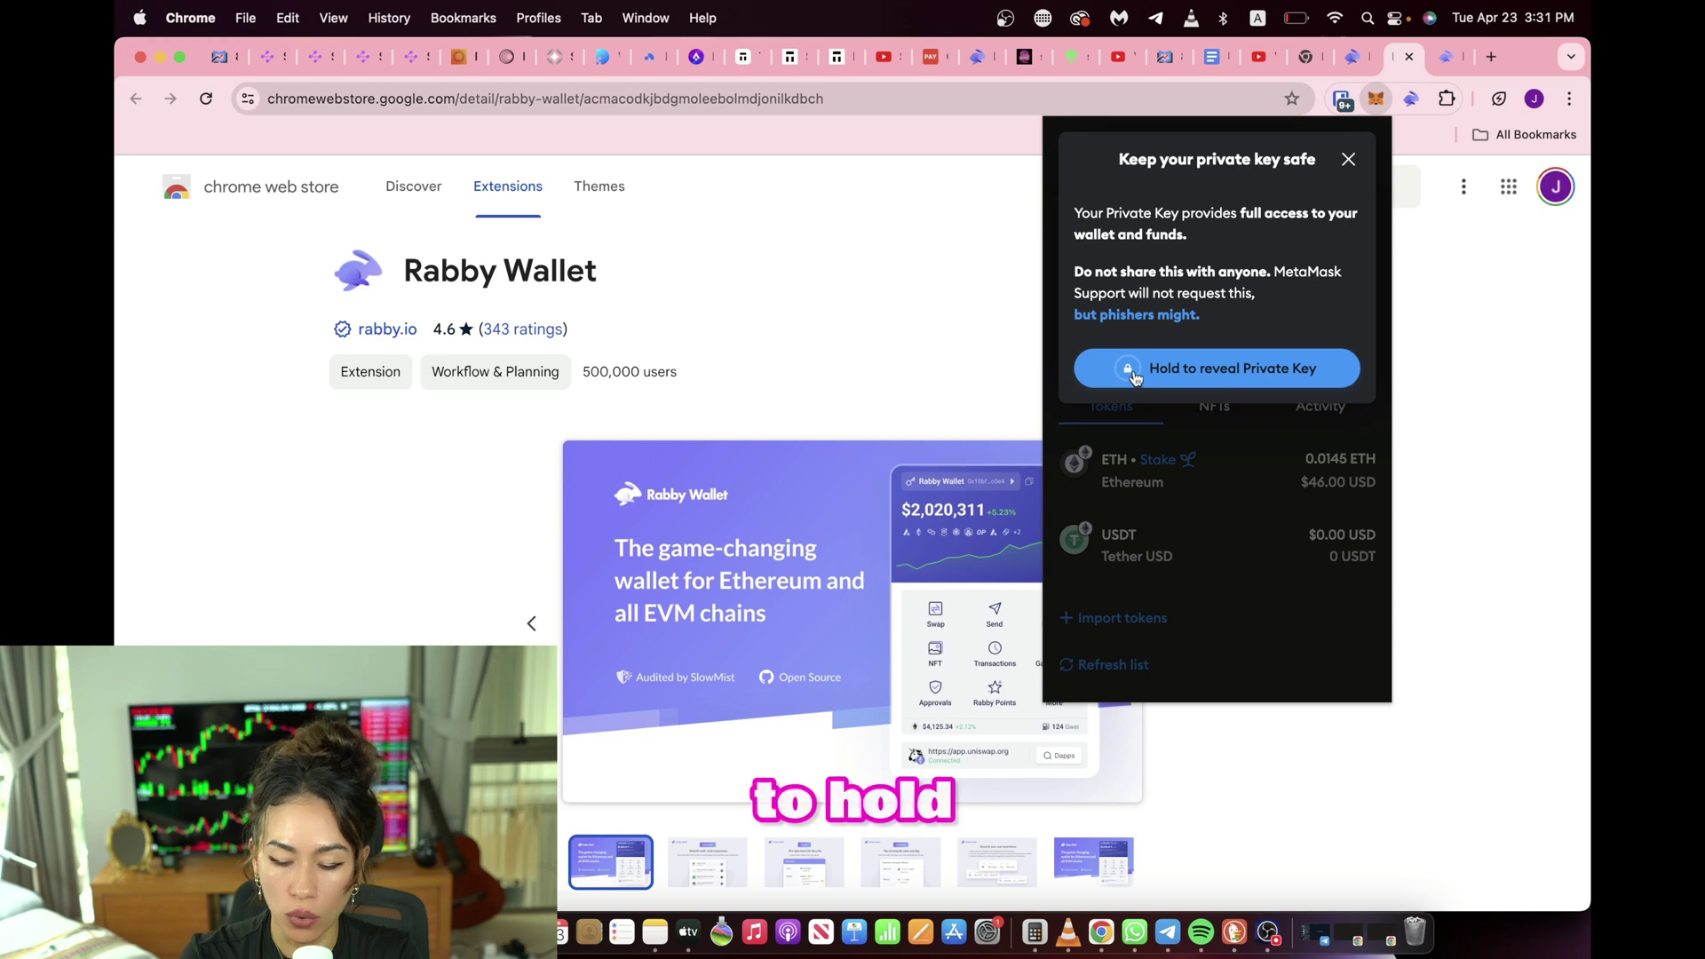
drag(1139, 373, 1137, 374)
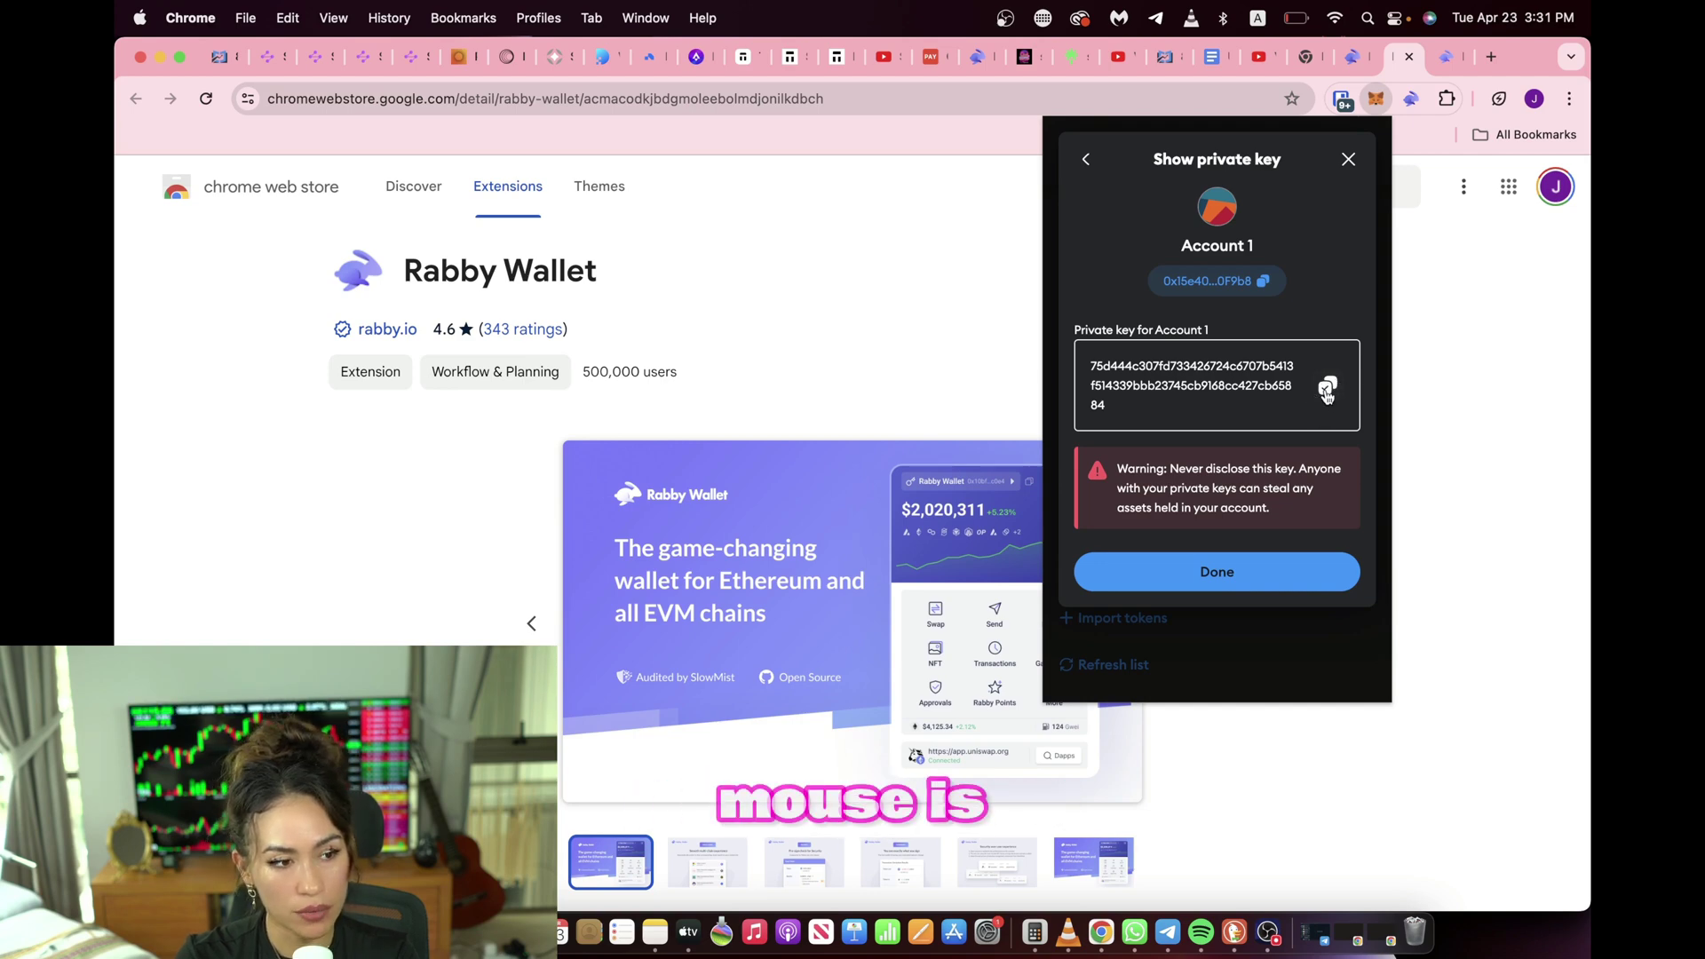
click(1261, 586)
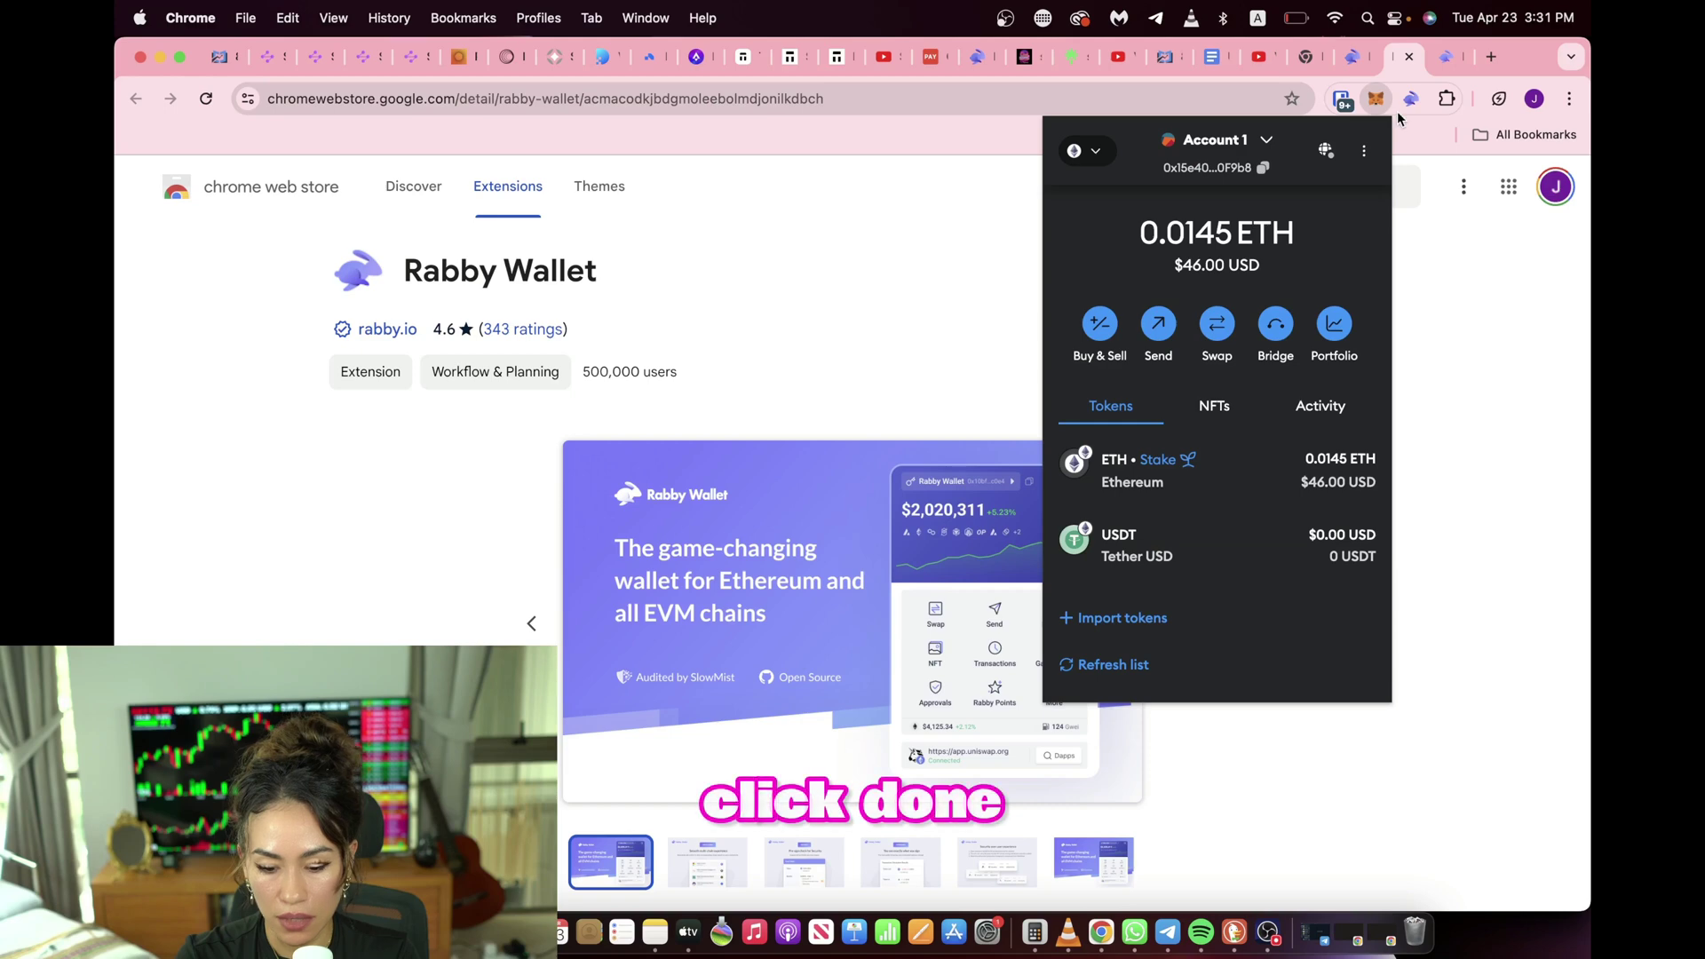
Step: Import the MetaMask account into Rabby by pasting its copied private key
click(1411, 99)
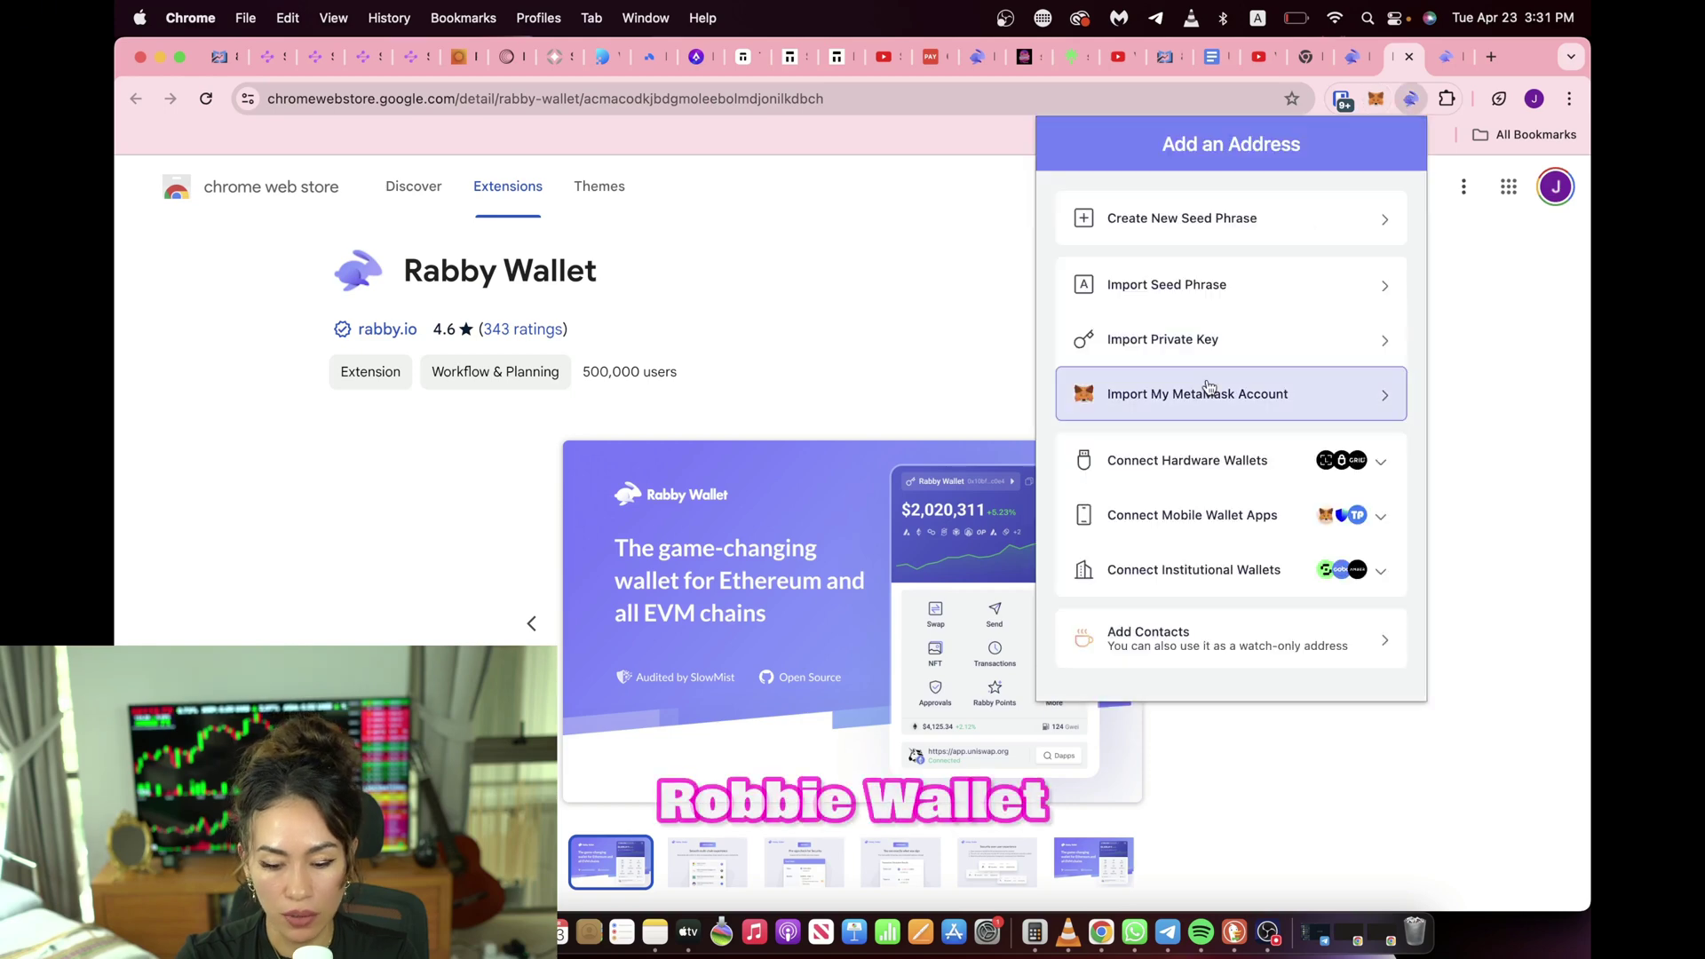
click(1204, 386)
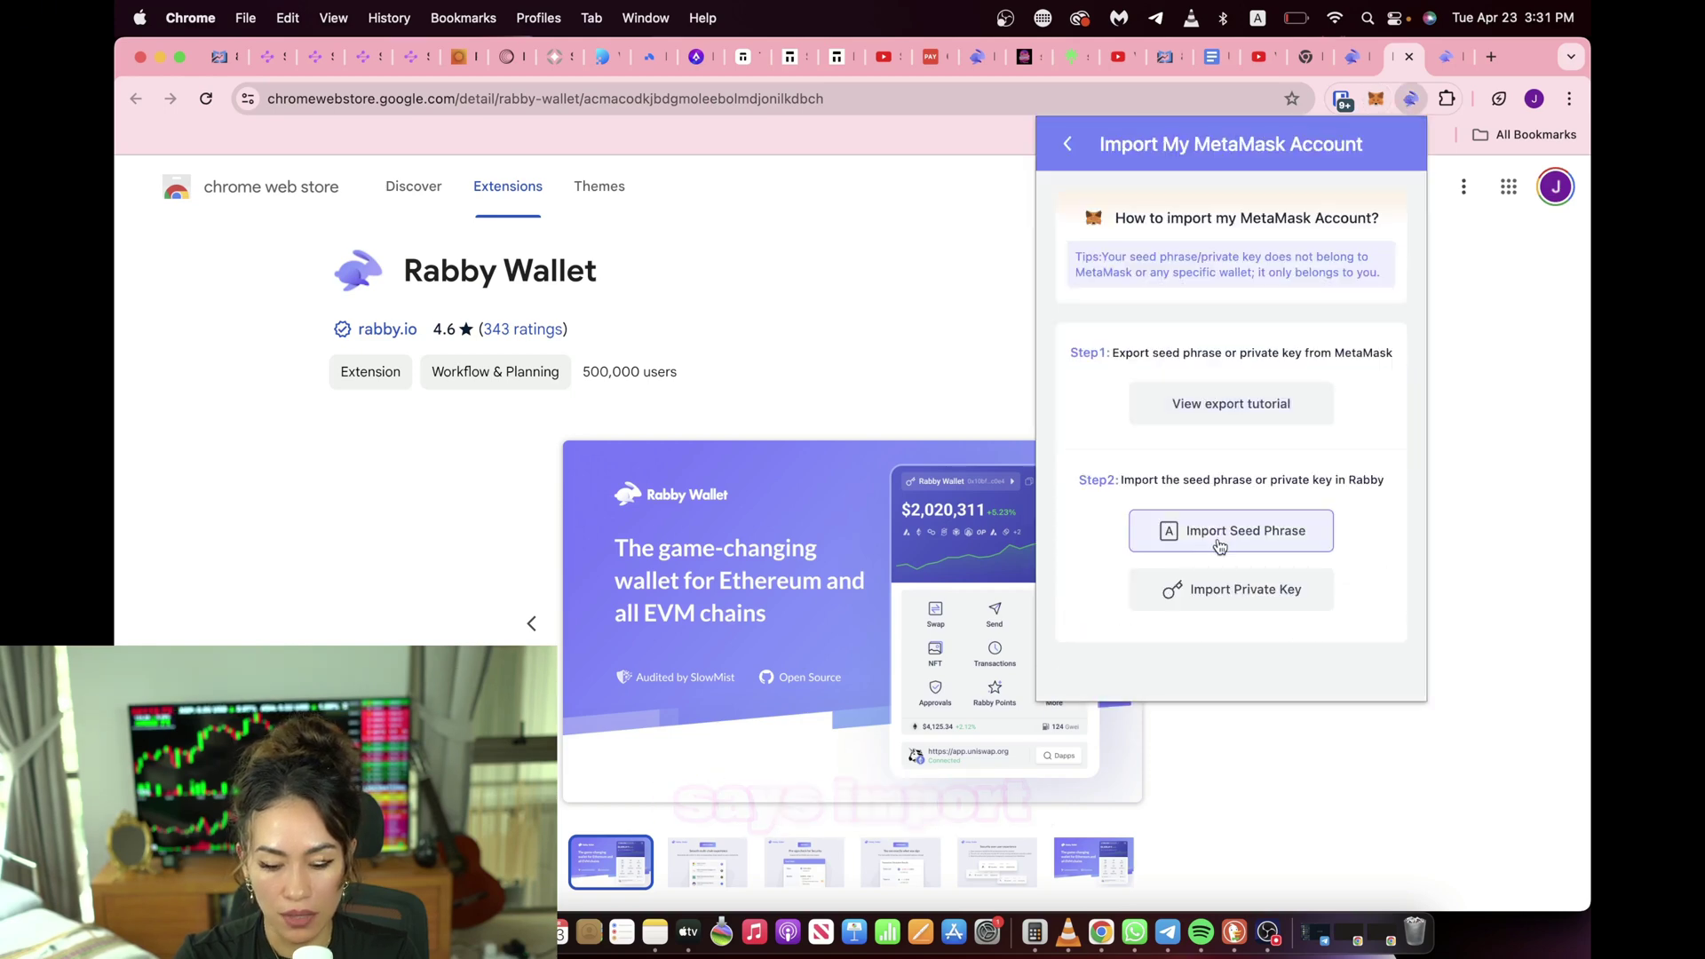
click(1210, 593)
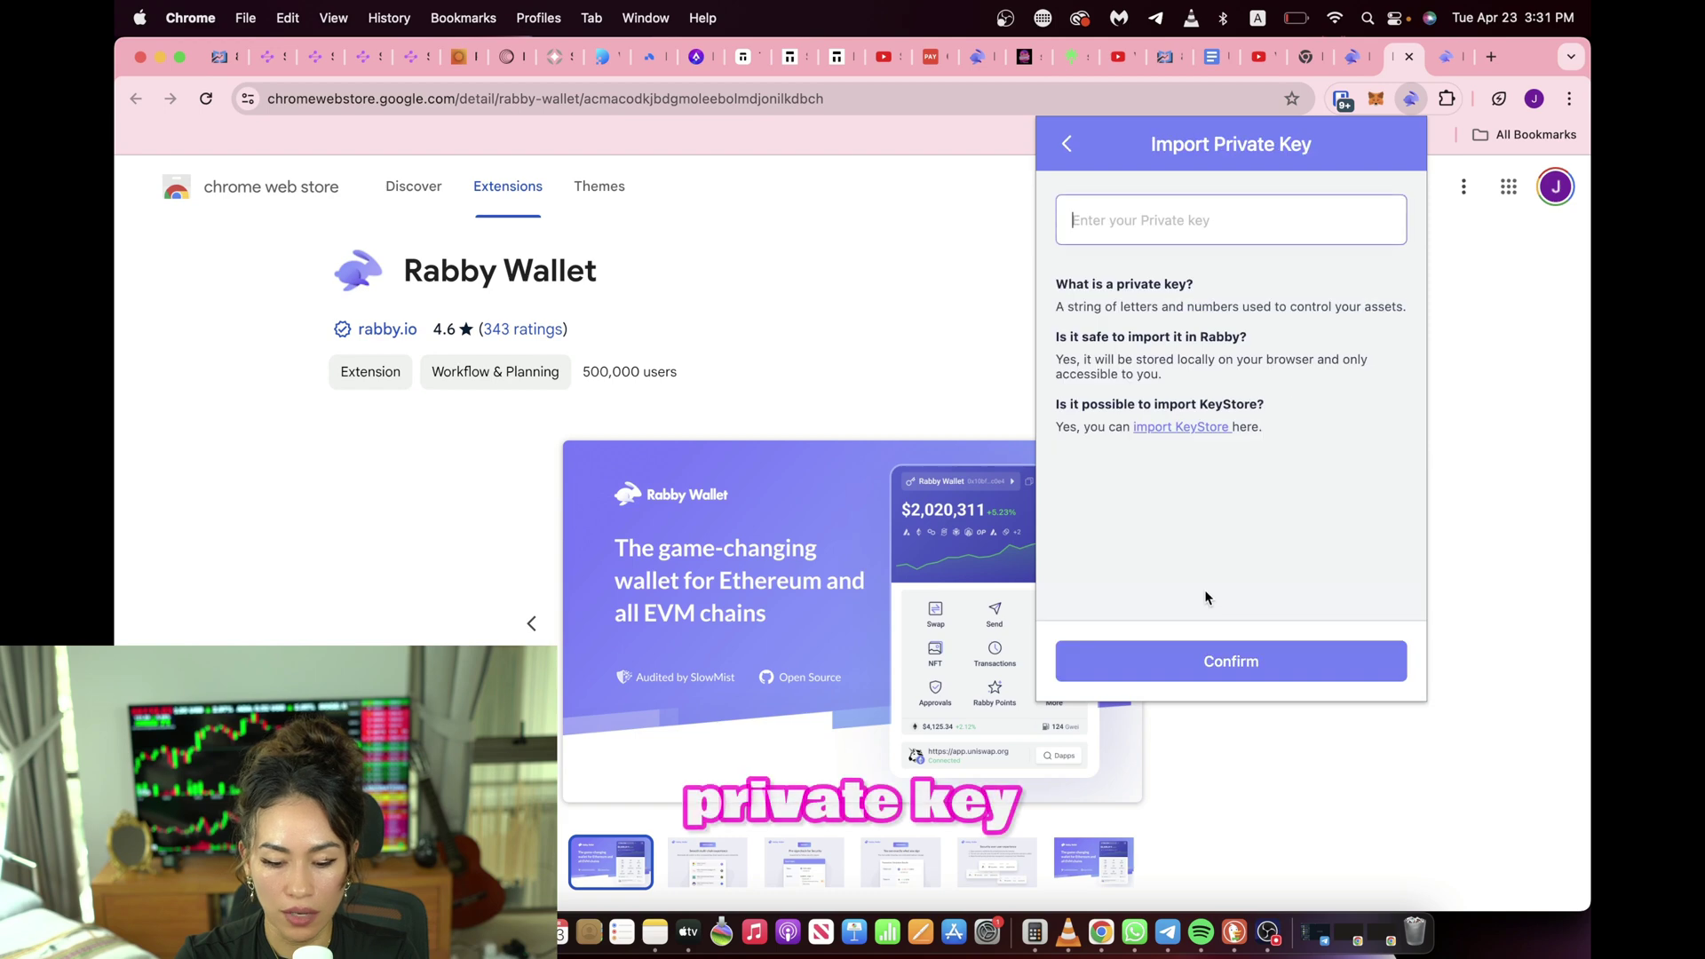
key(super+v)
click(1152, 661)
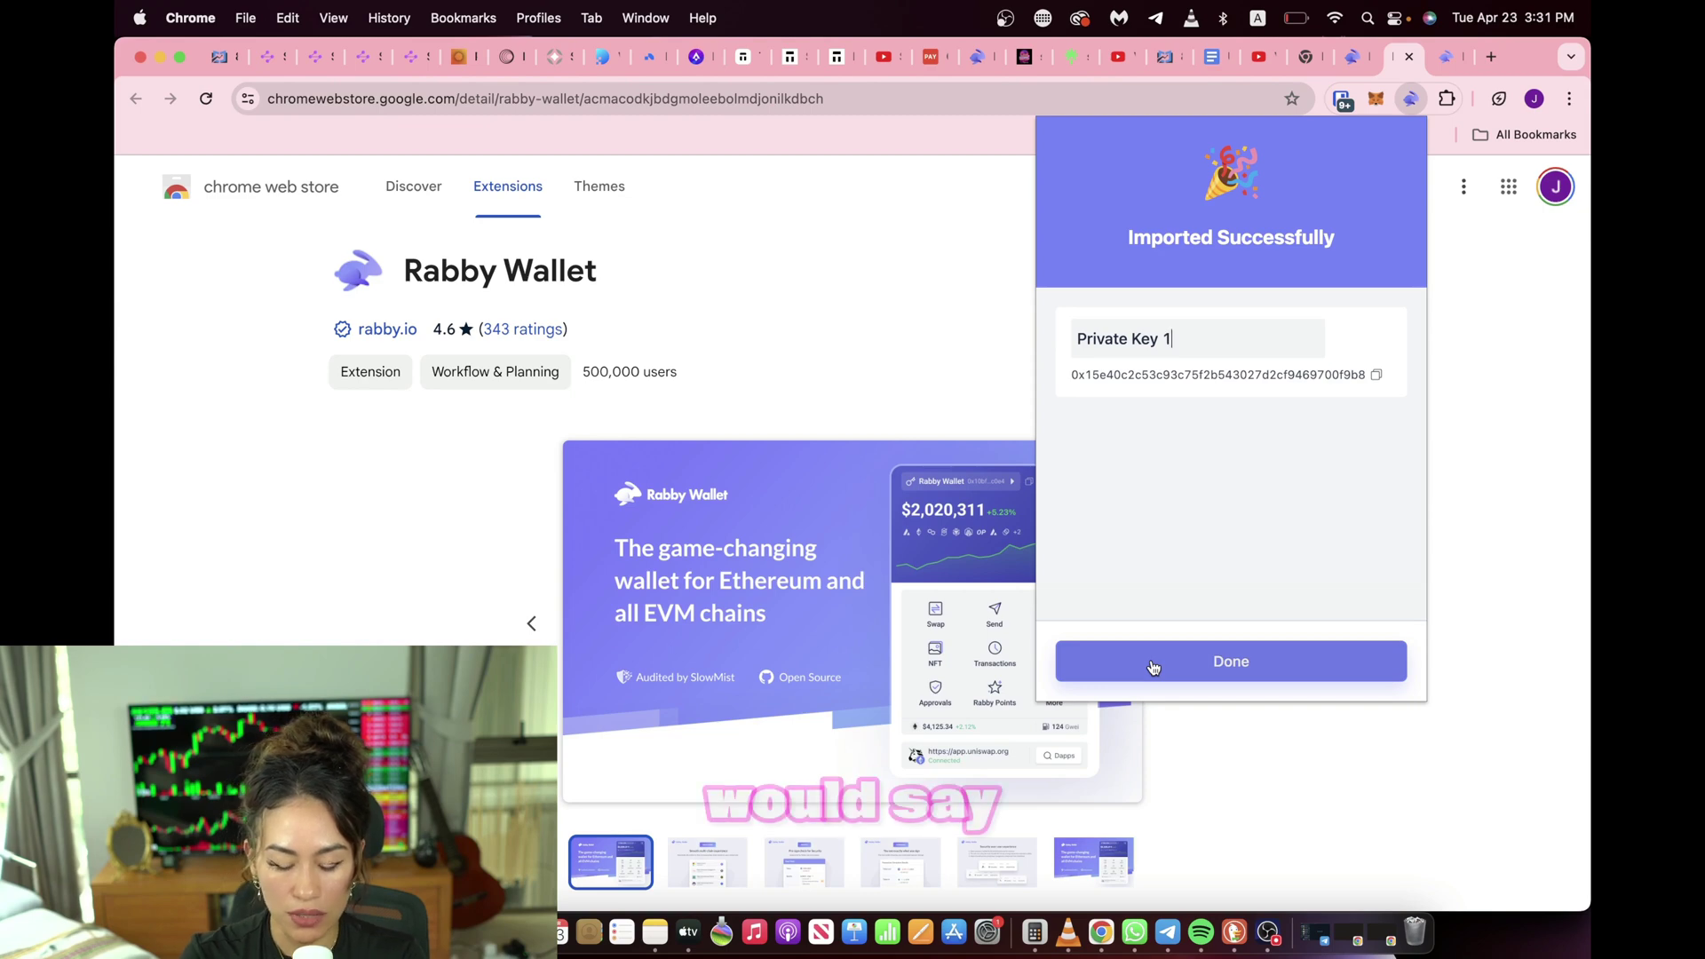
Step: Rename the imported account, settling on 'bluechip investment wallet #1'
text(Mai)
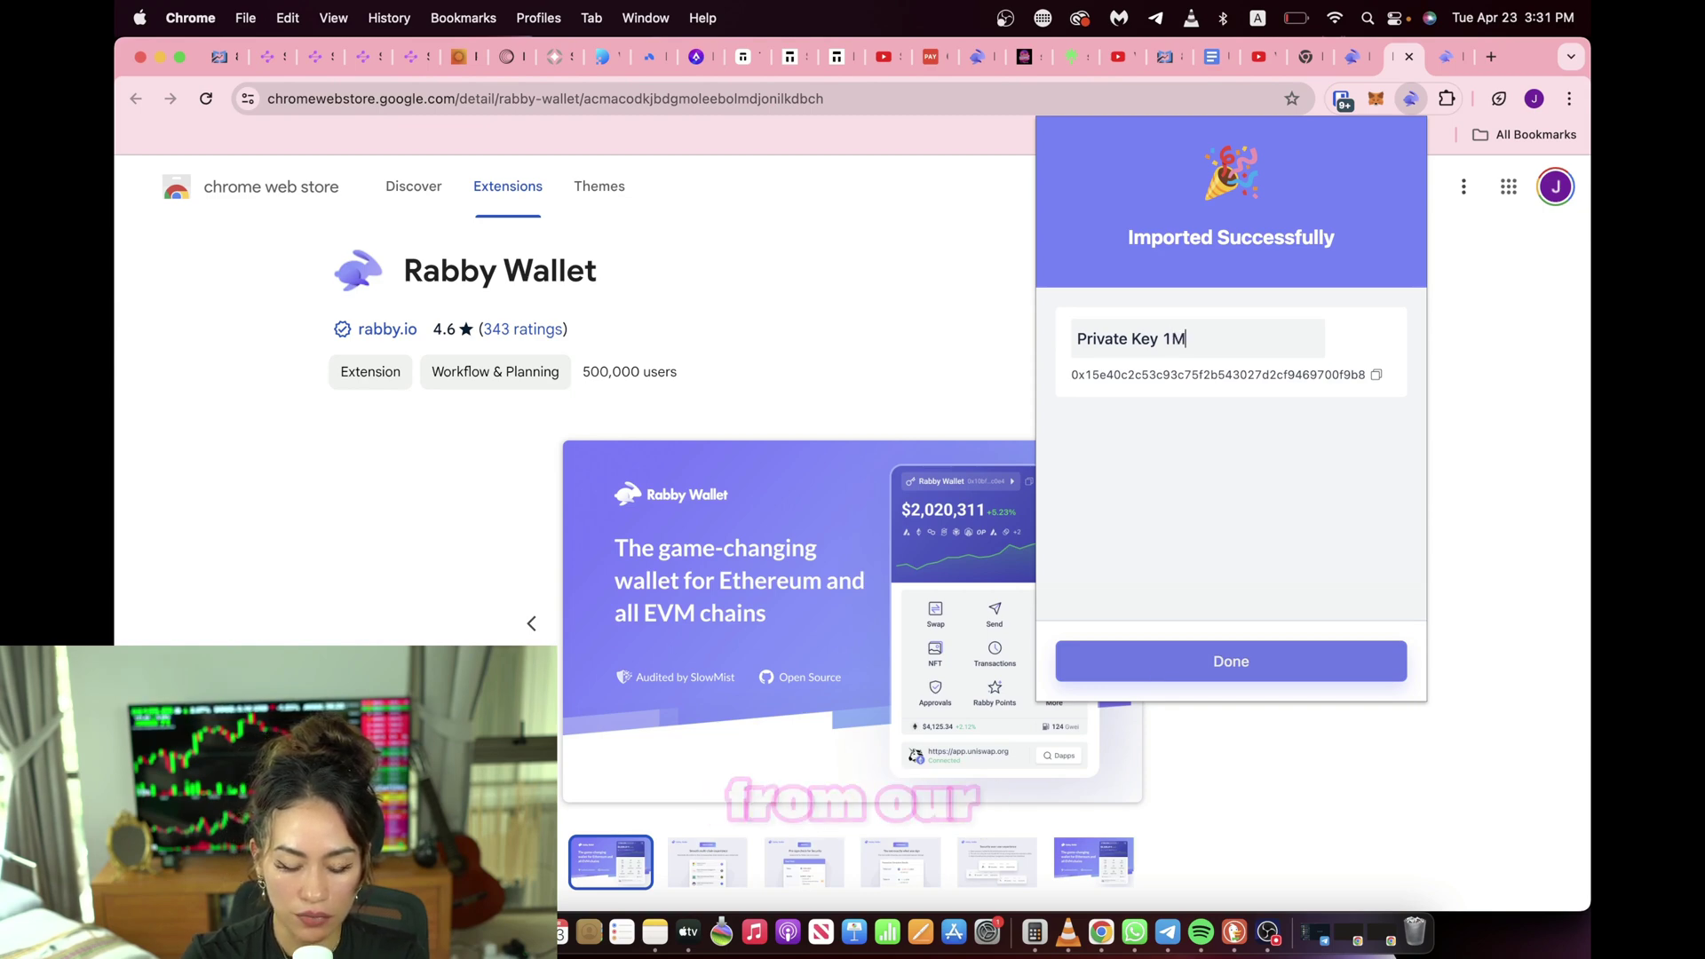
key(BackSpace)
key(BackSpace)
key(BackSpace)
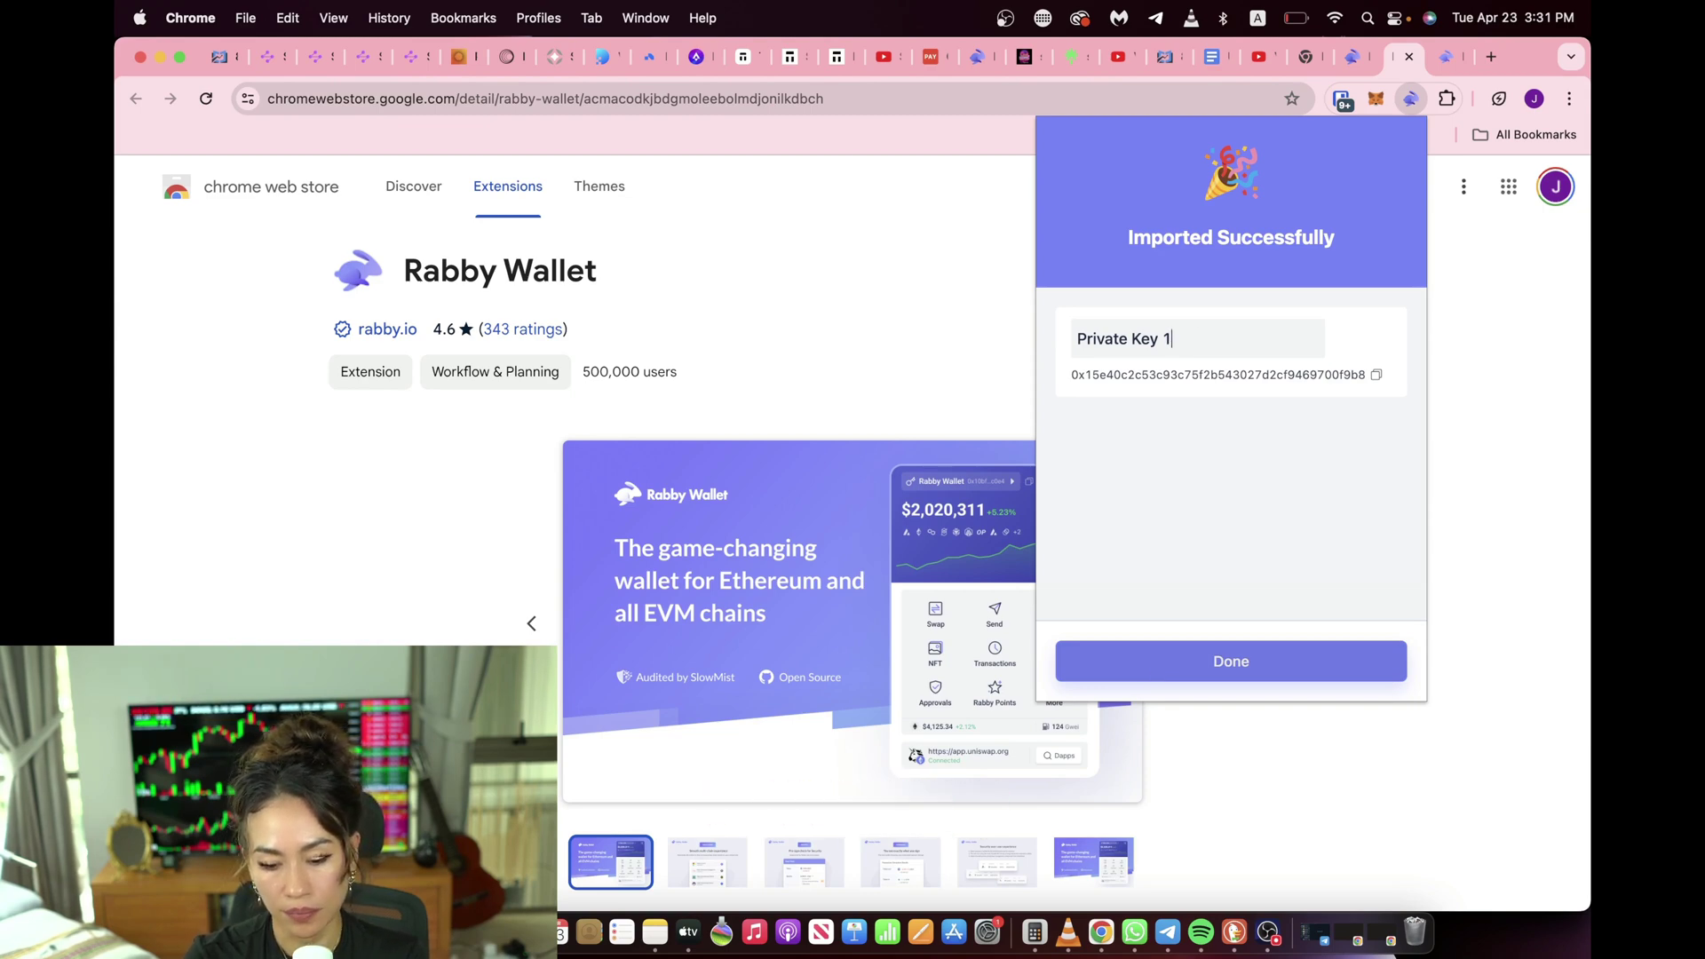
key(BackSpace)
key(BackSpace)
key(BackSpace)
key(BackSpace)
key(BackSpace)
key(BackSpace)
key(BackSpace)
key(BackSpace)
key(BackSpace)
key(BackSpace)
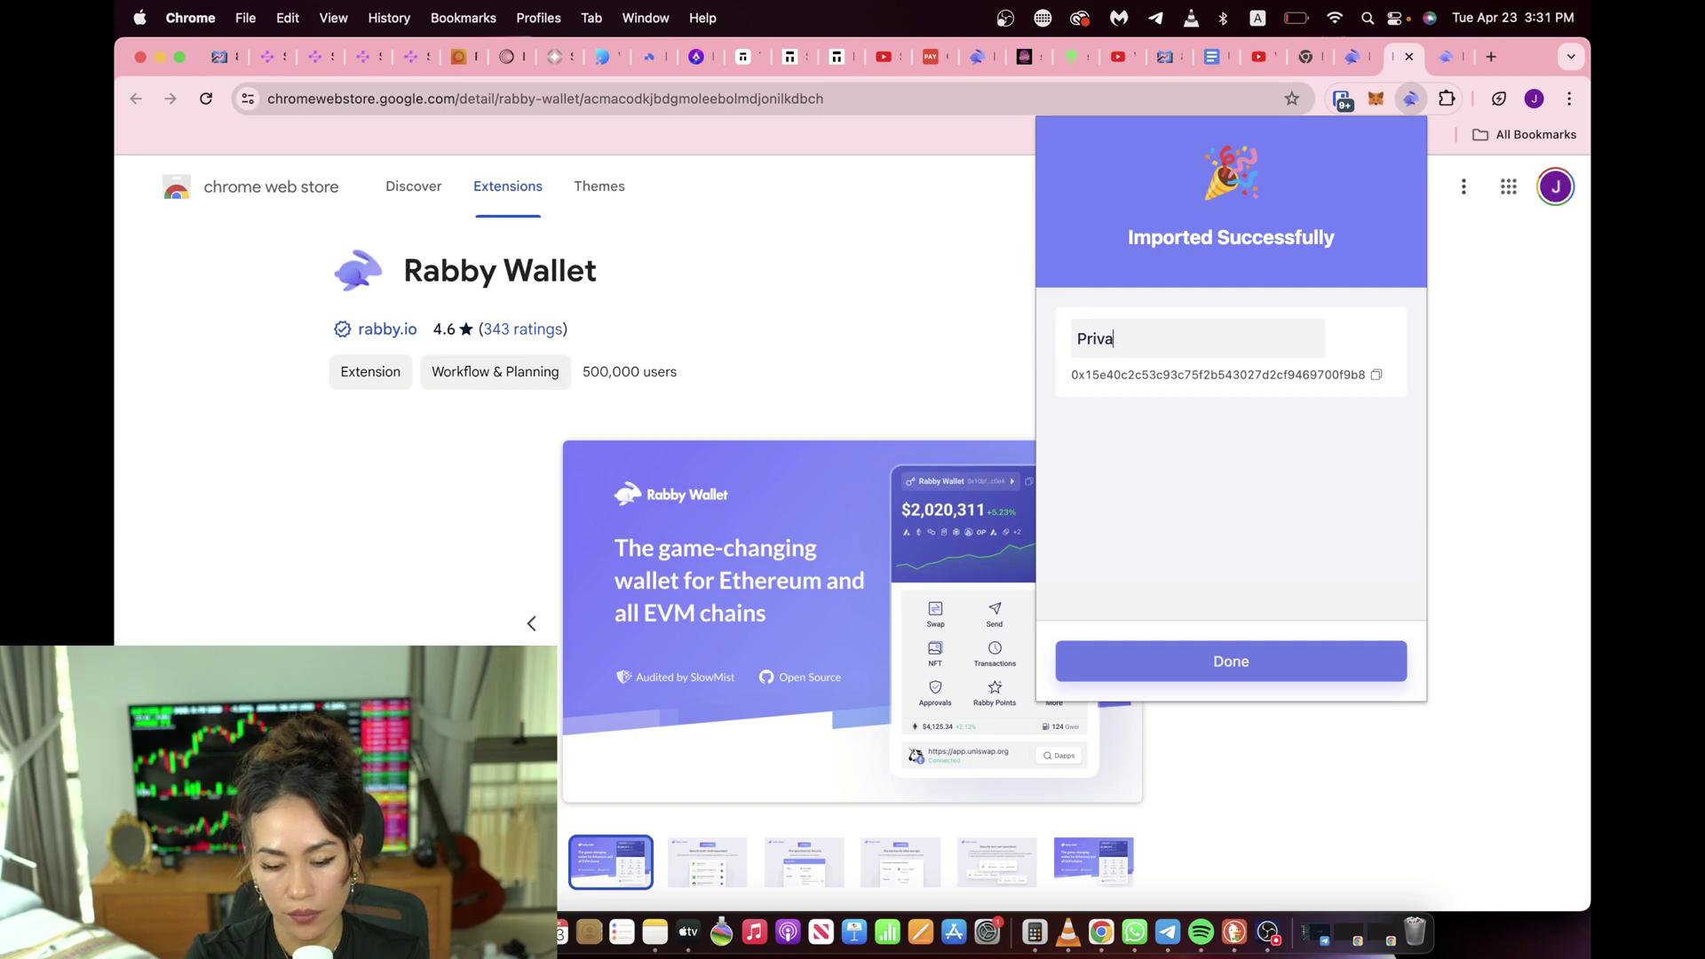
text(metamask wallet )
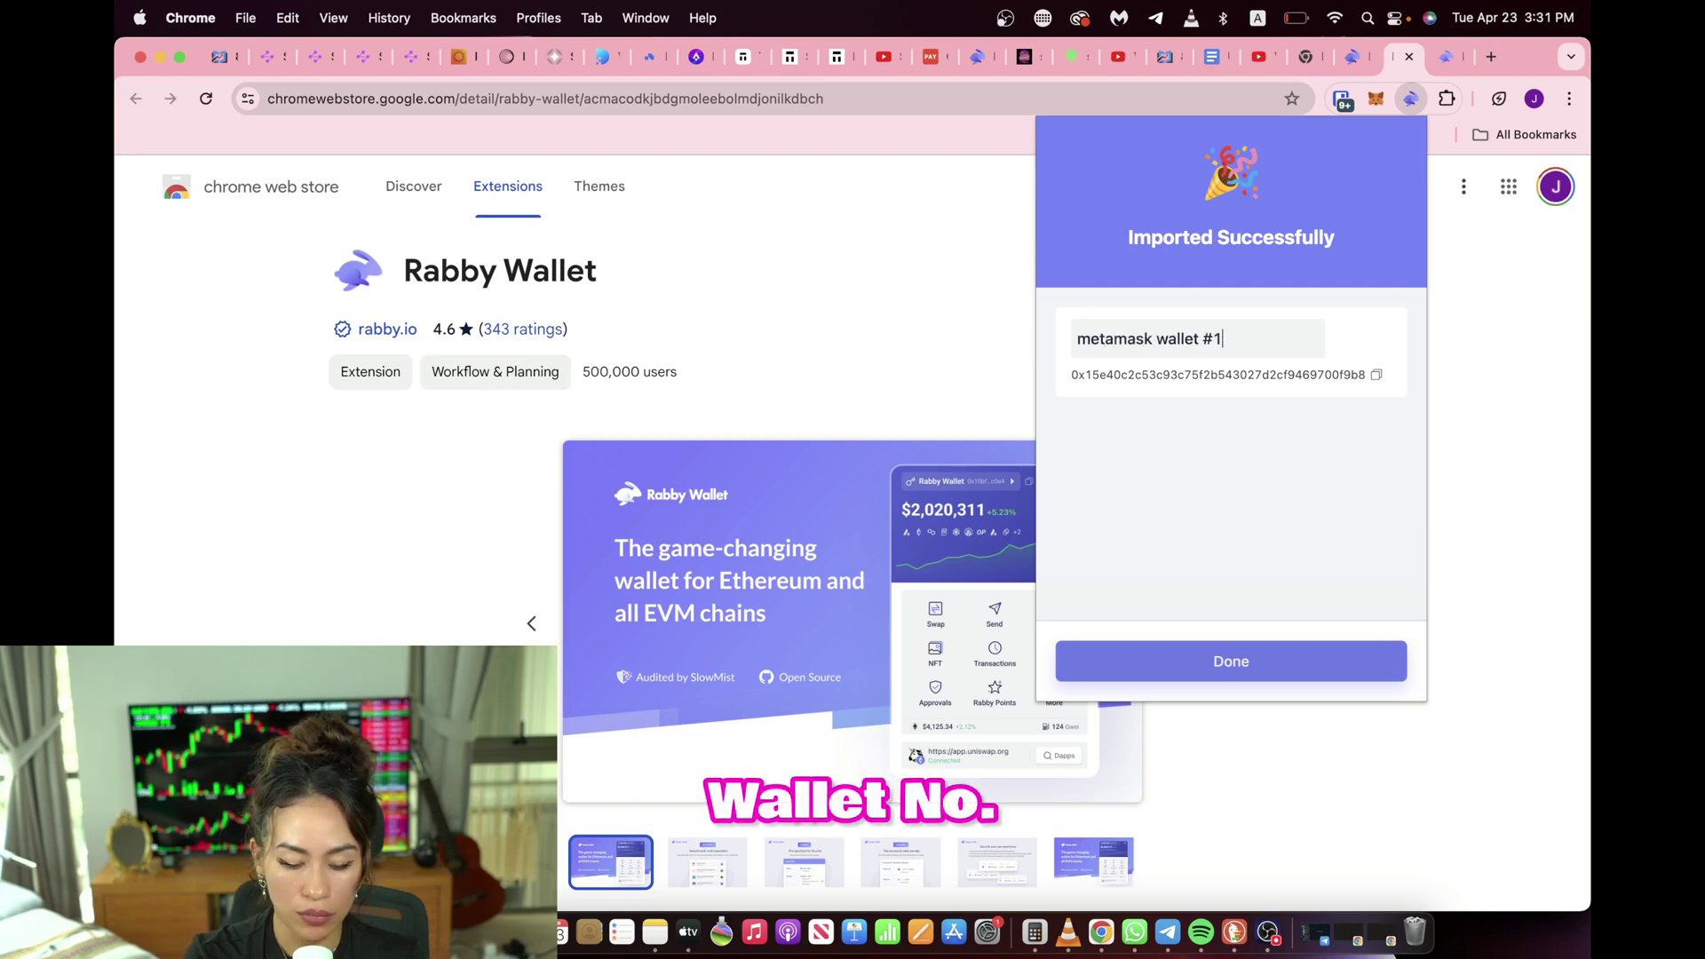
text(#1)
drag(1279, 338, 1017, 319)
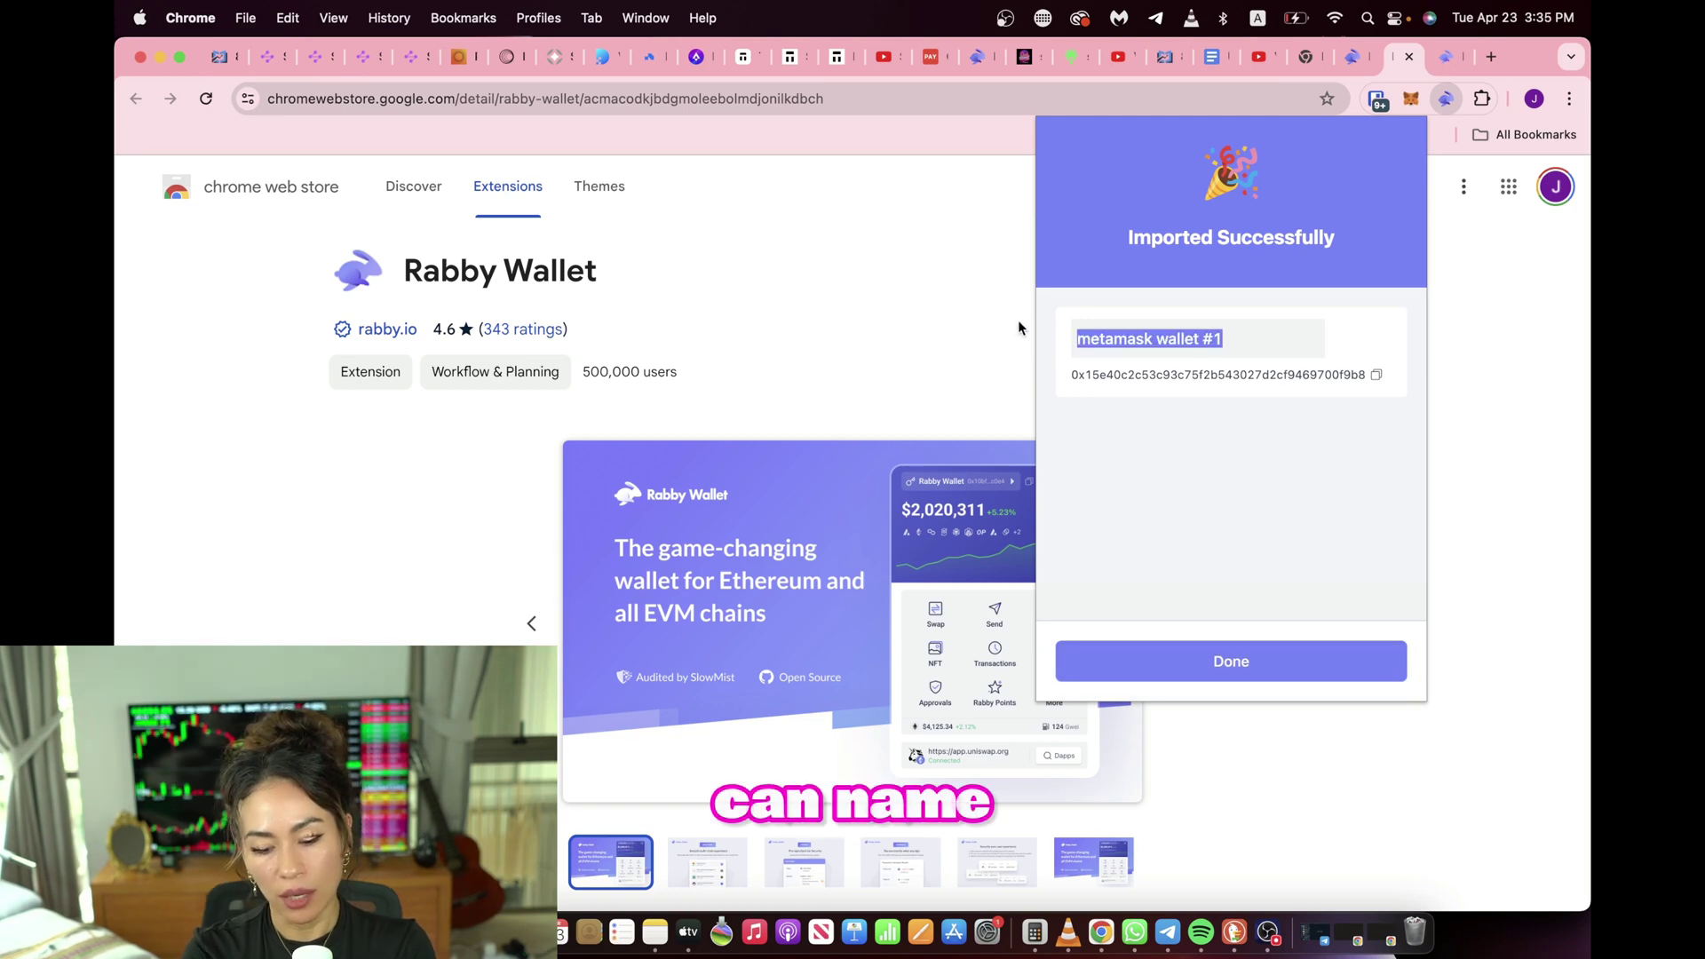
text(investment wall)
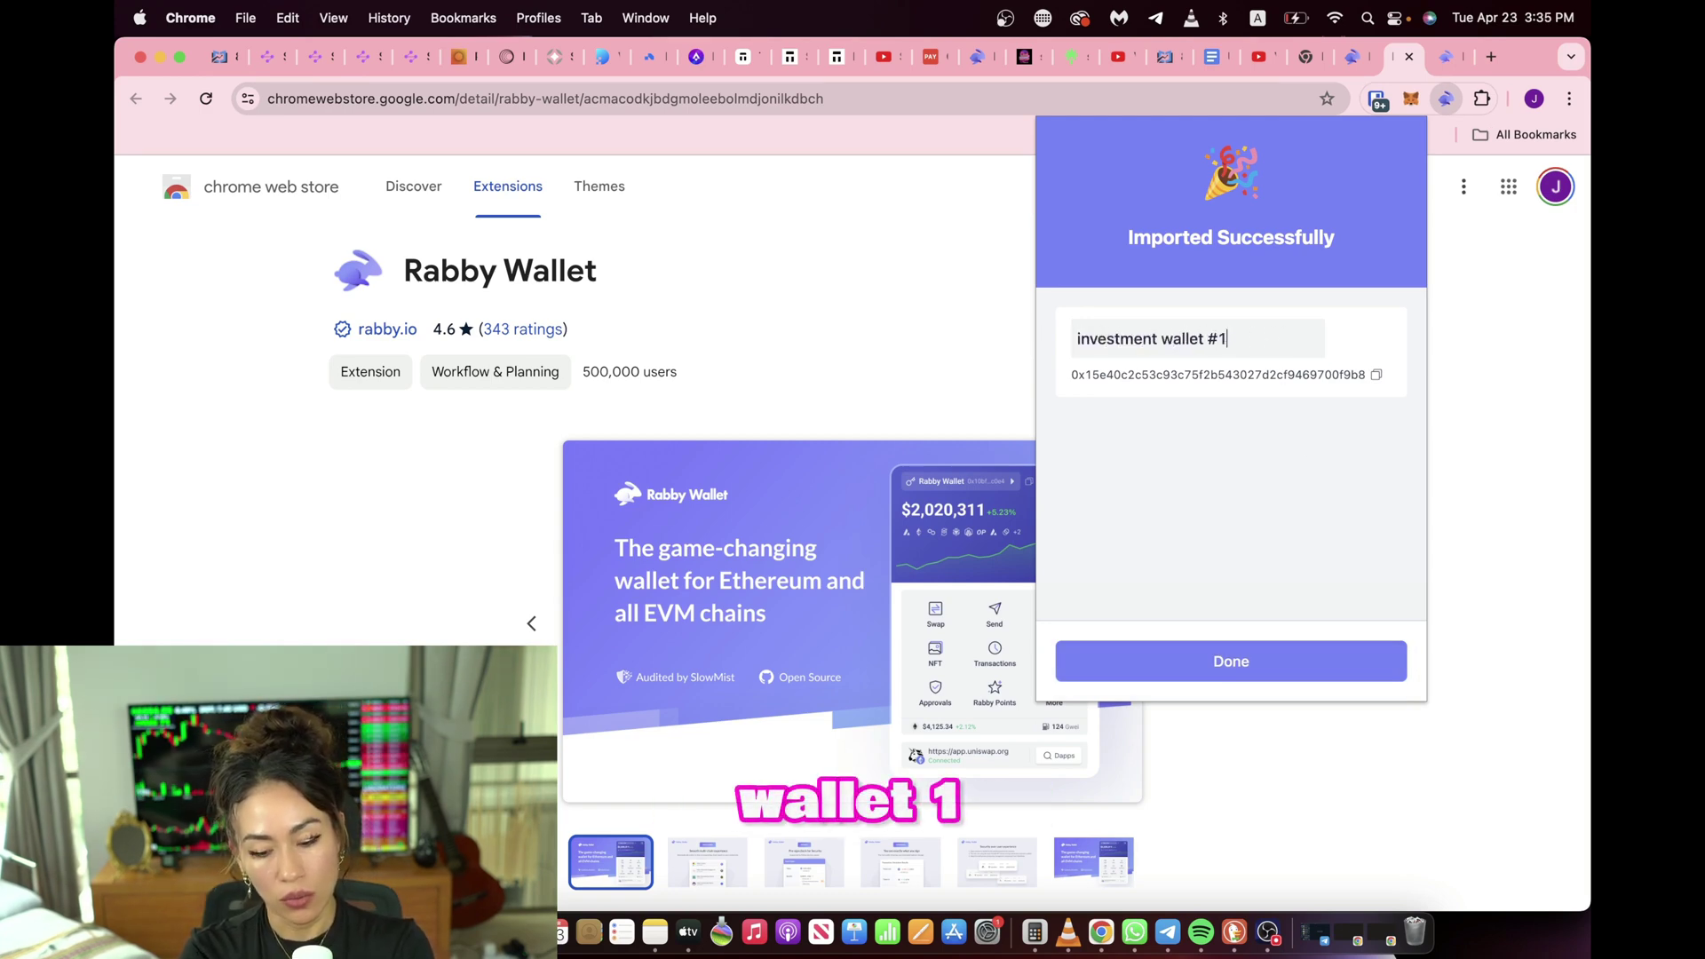
drag(1235, 339, 1040, 341)
text(hi)
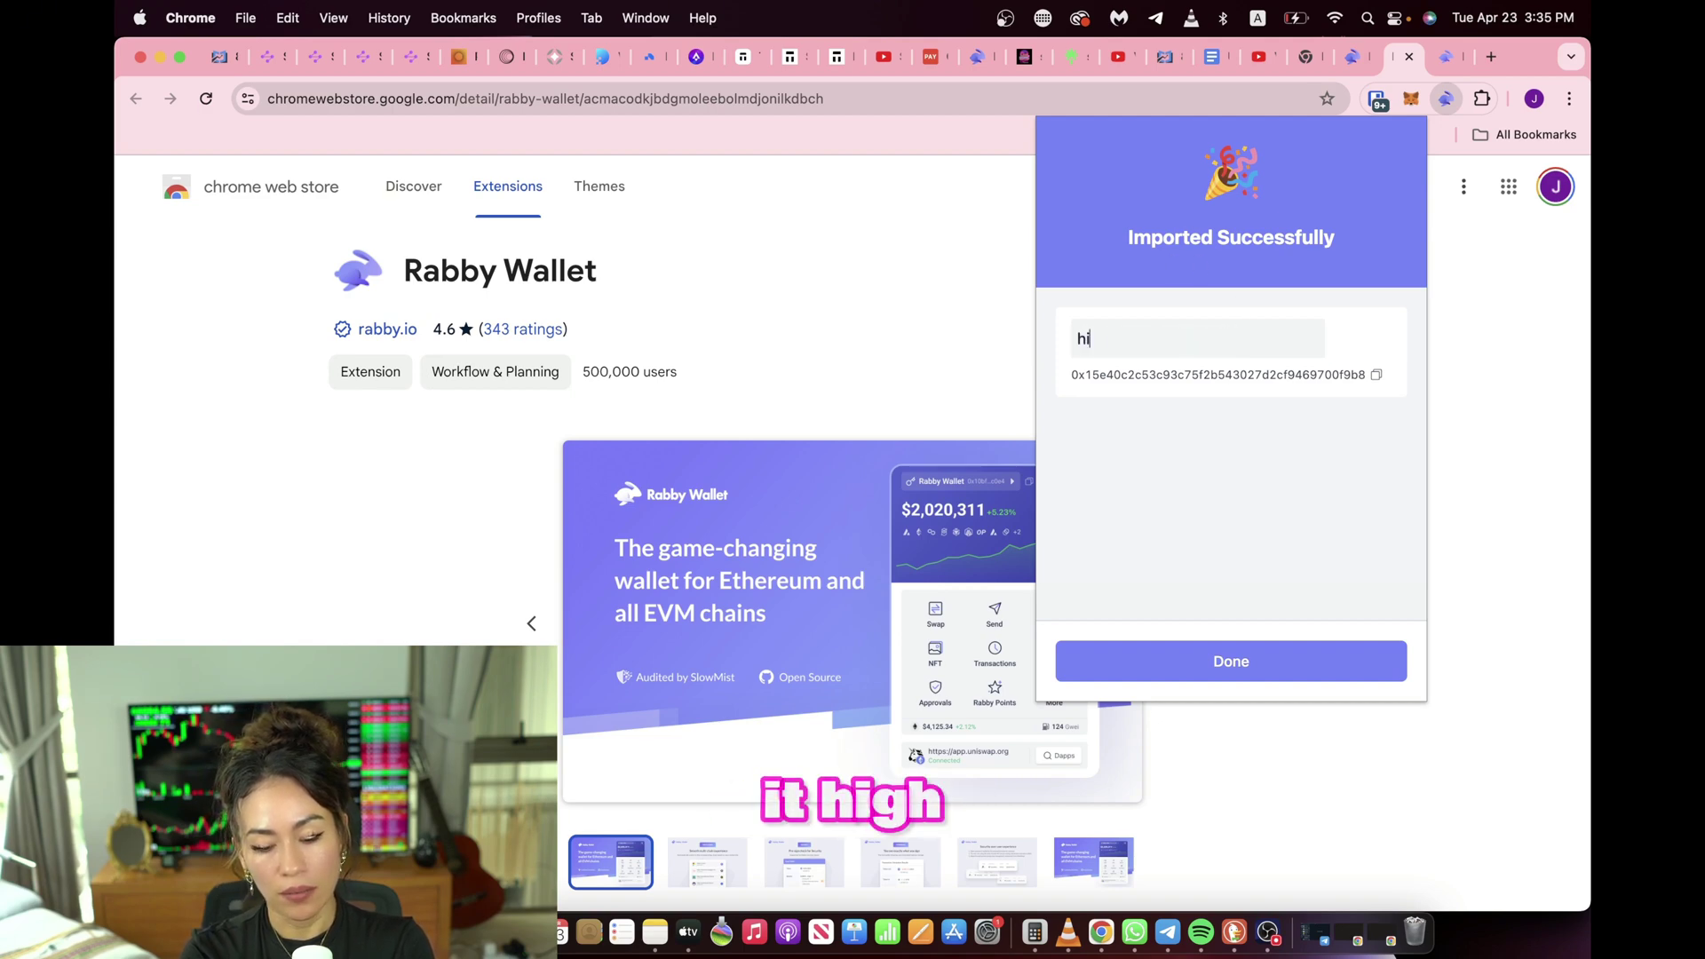
text(gh risk investment wal)
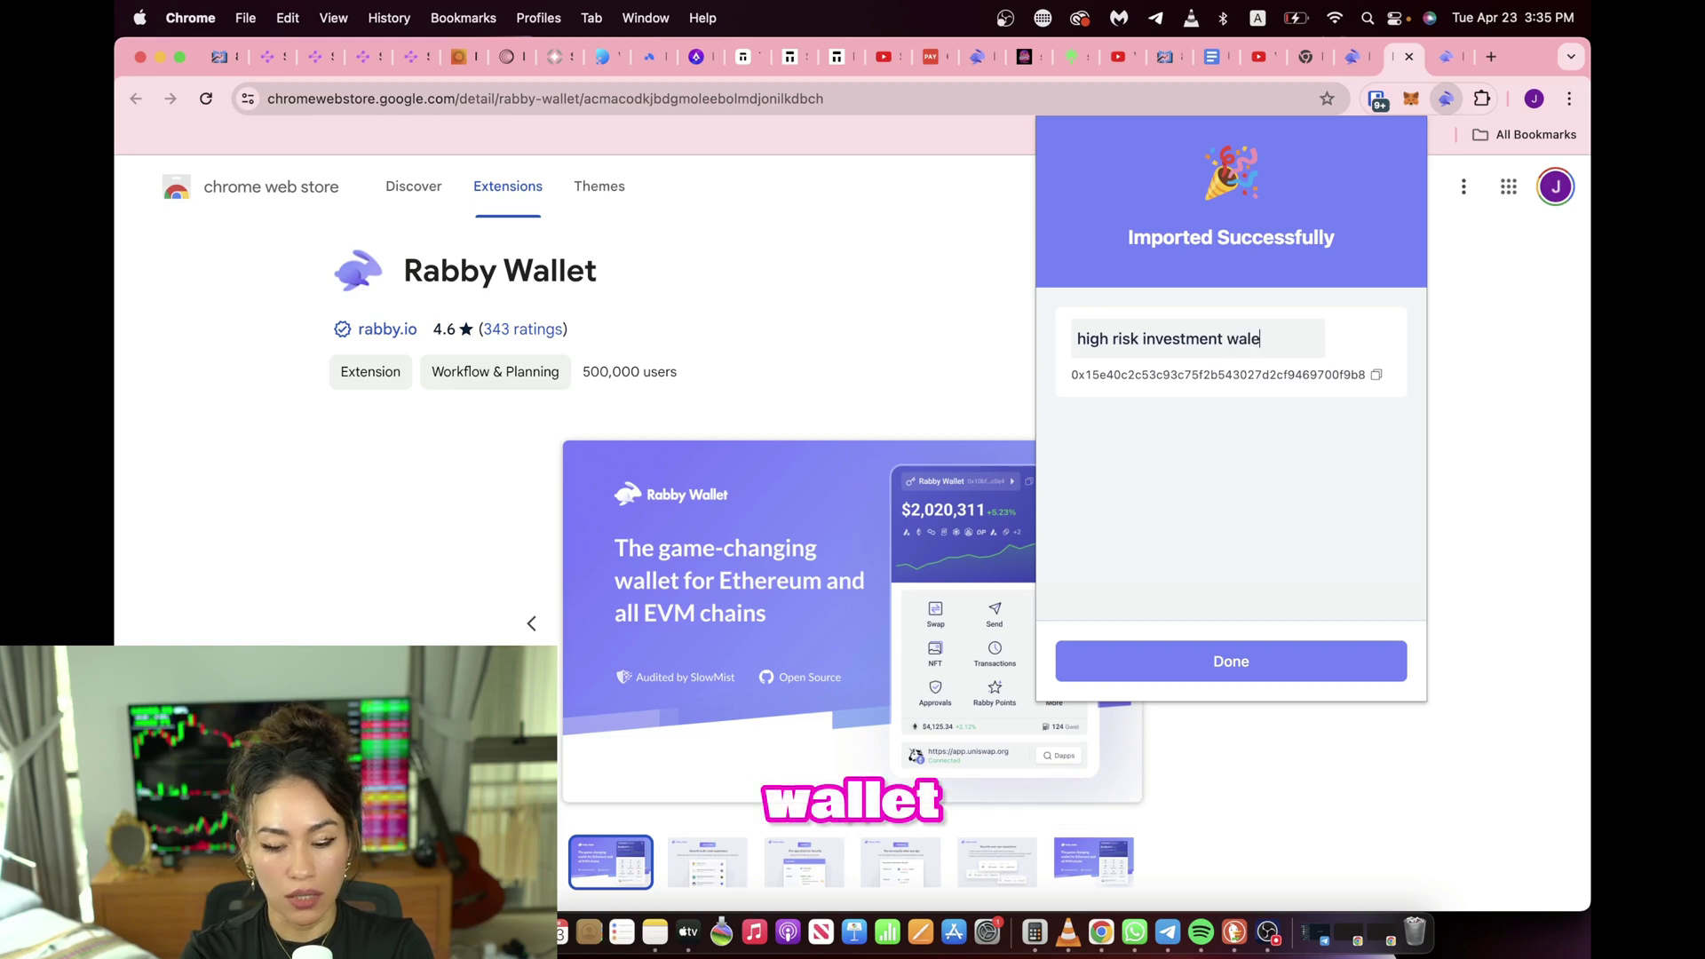
text(let #1)
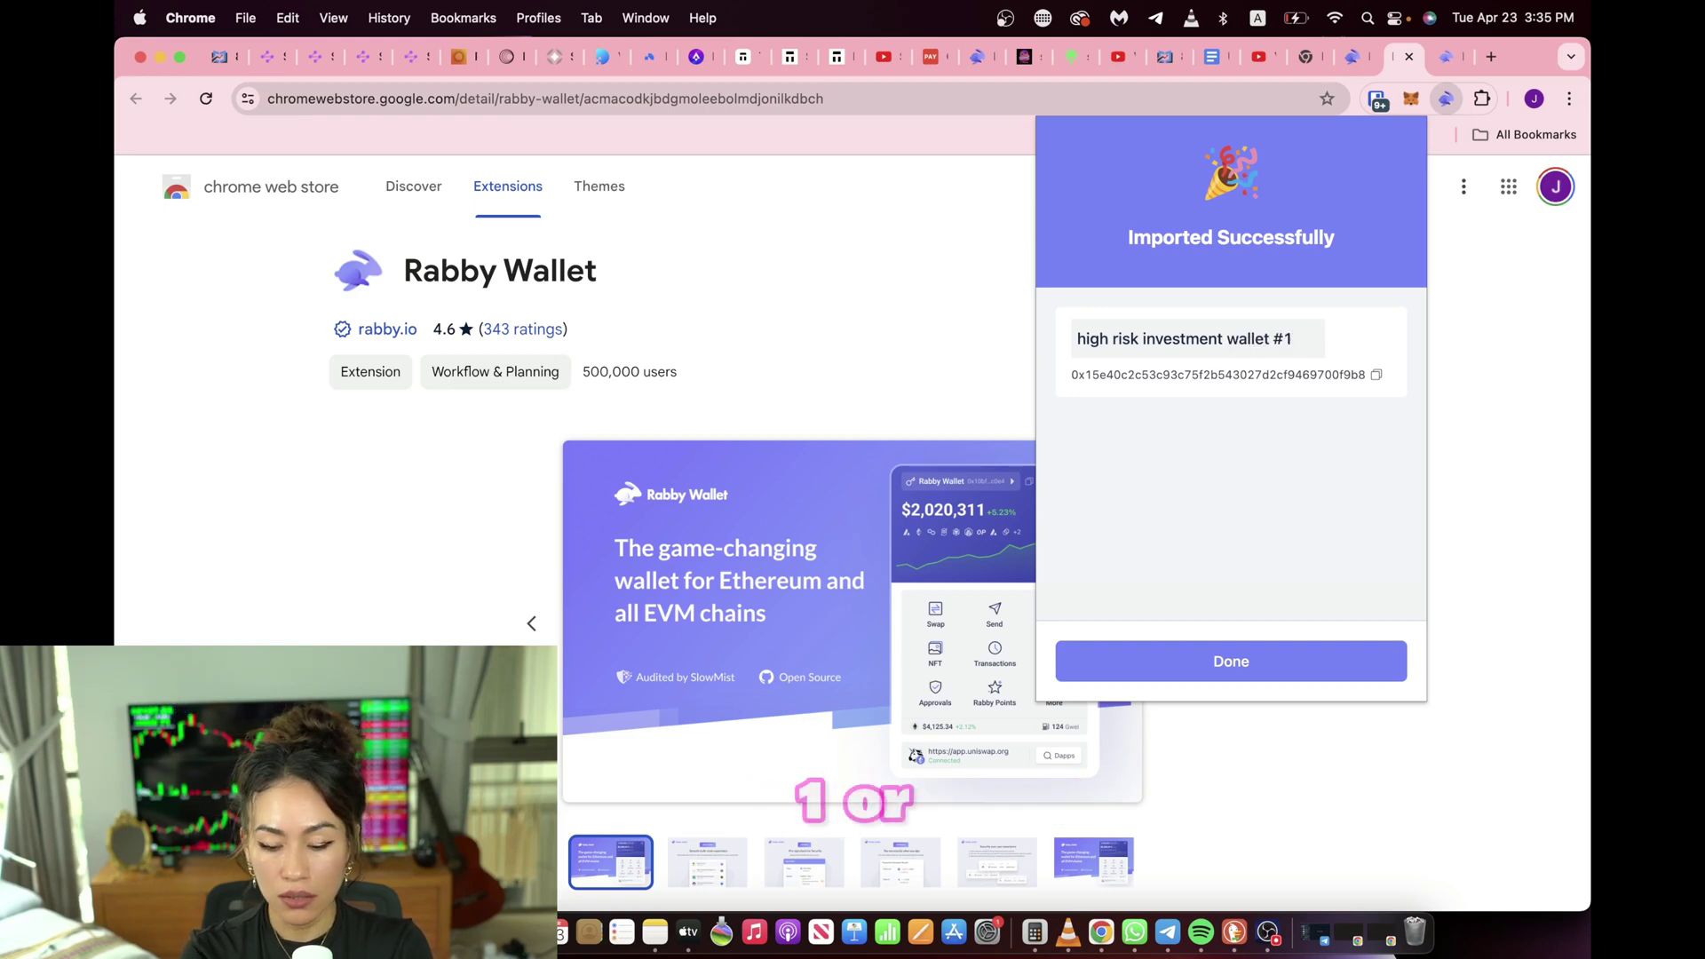
drag(1230, 338, 1051, 339)
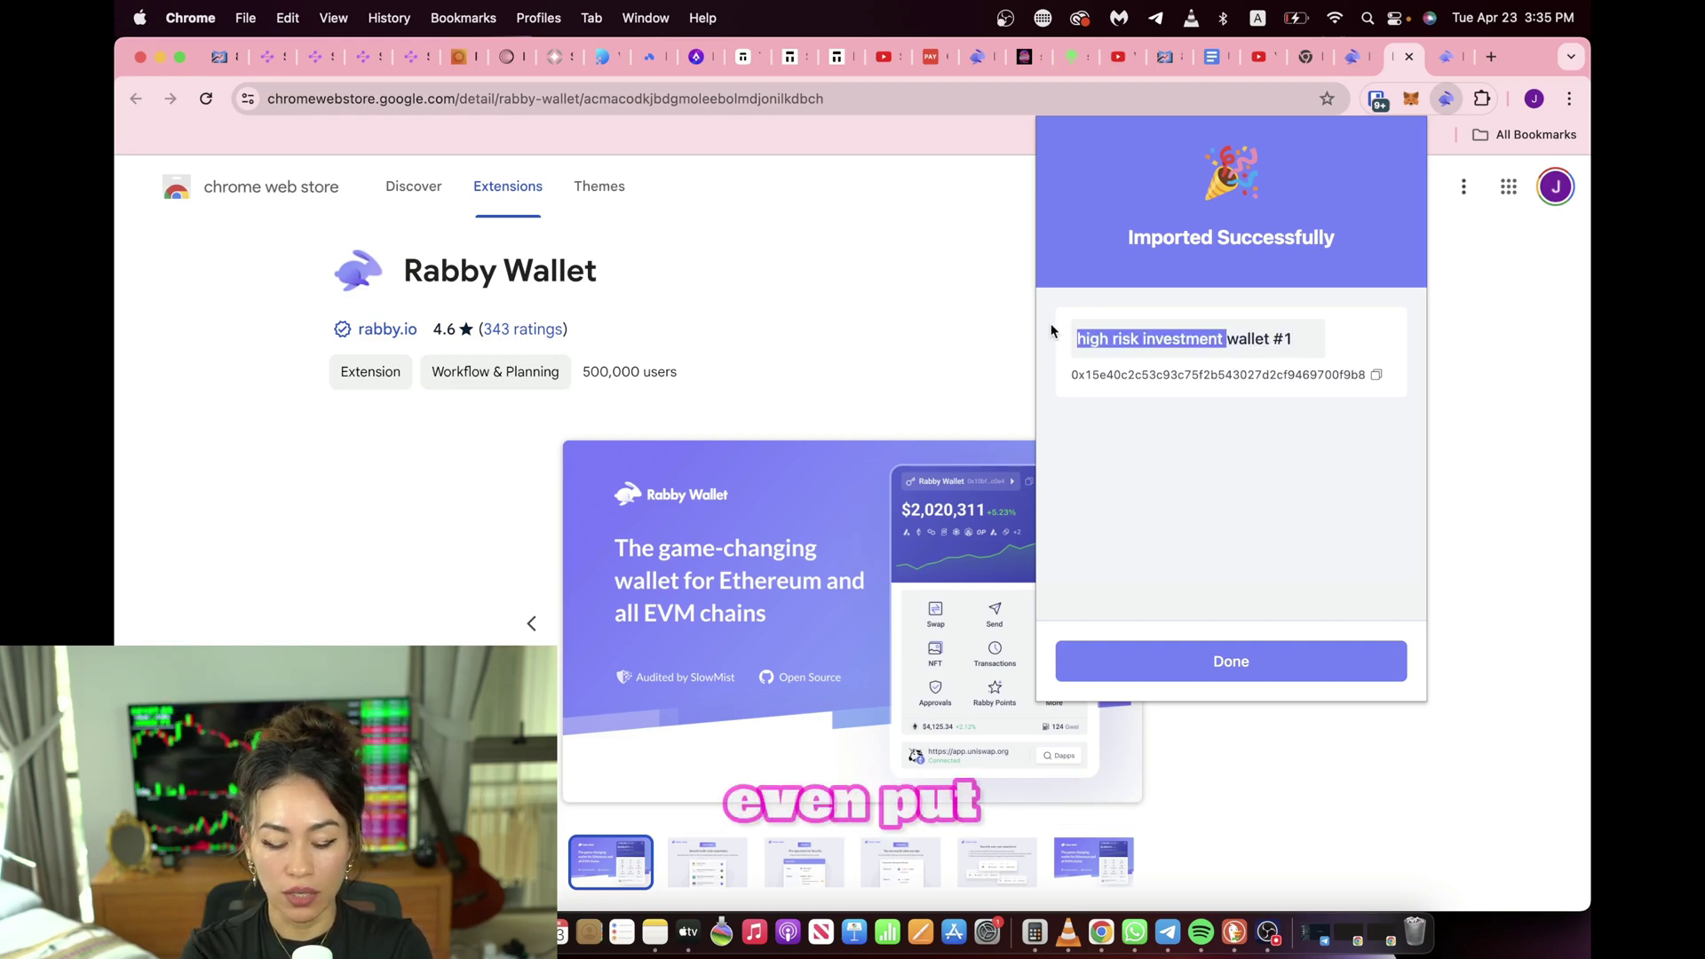
text(bluechip )
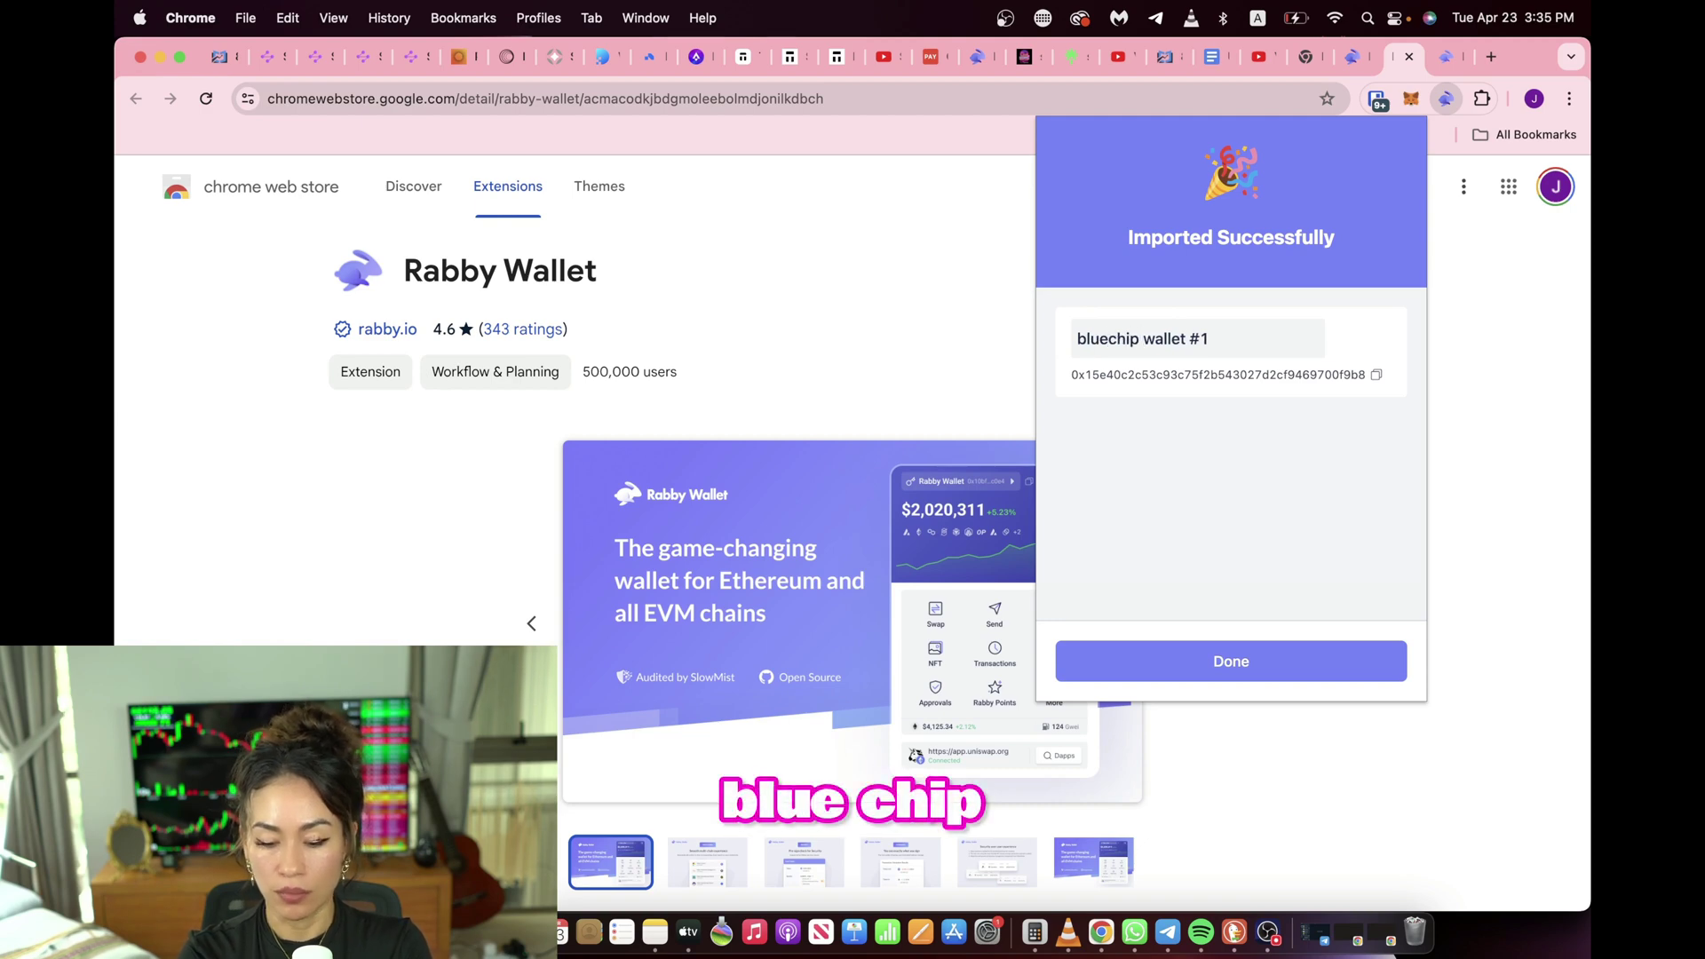
text(investment)
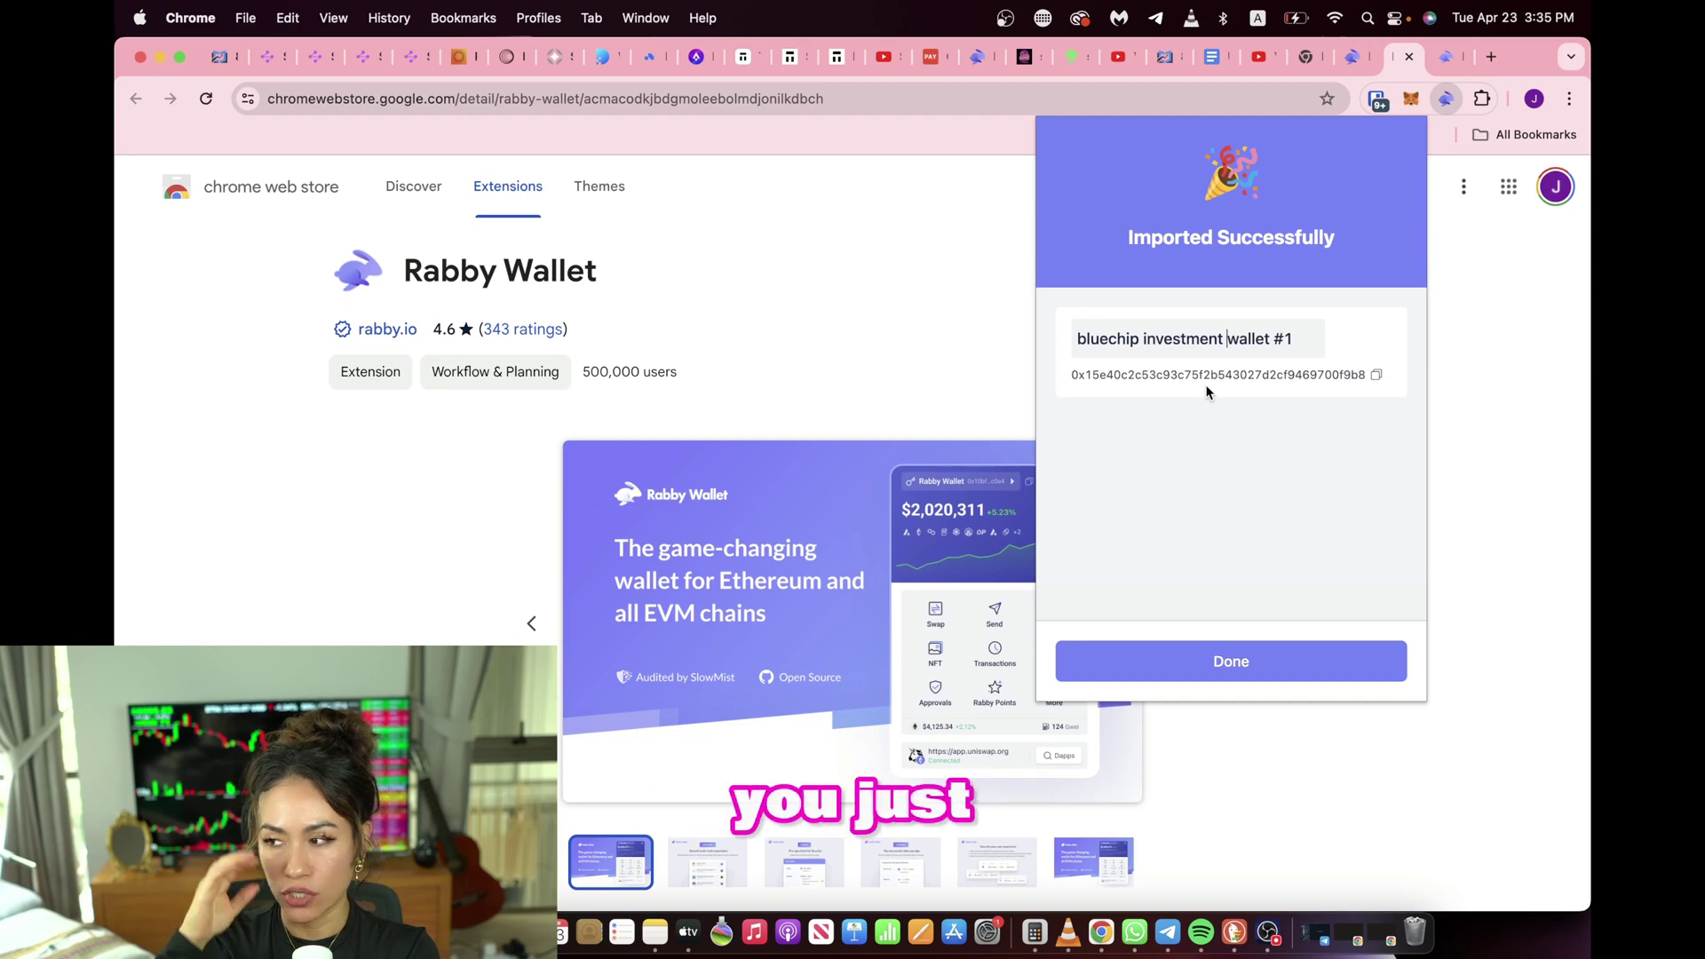
Step: Dismiss the import confirmation, look over the address list and Manage Address, then return to the dashboard
click(1185, 666)
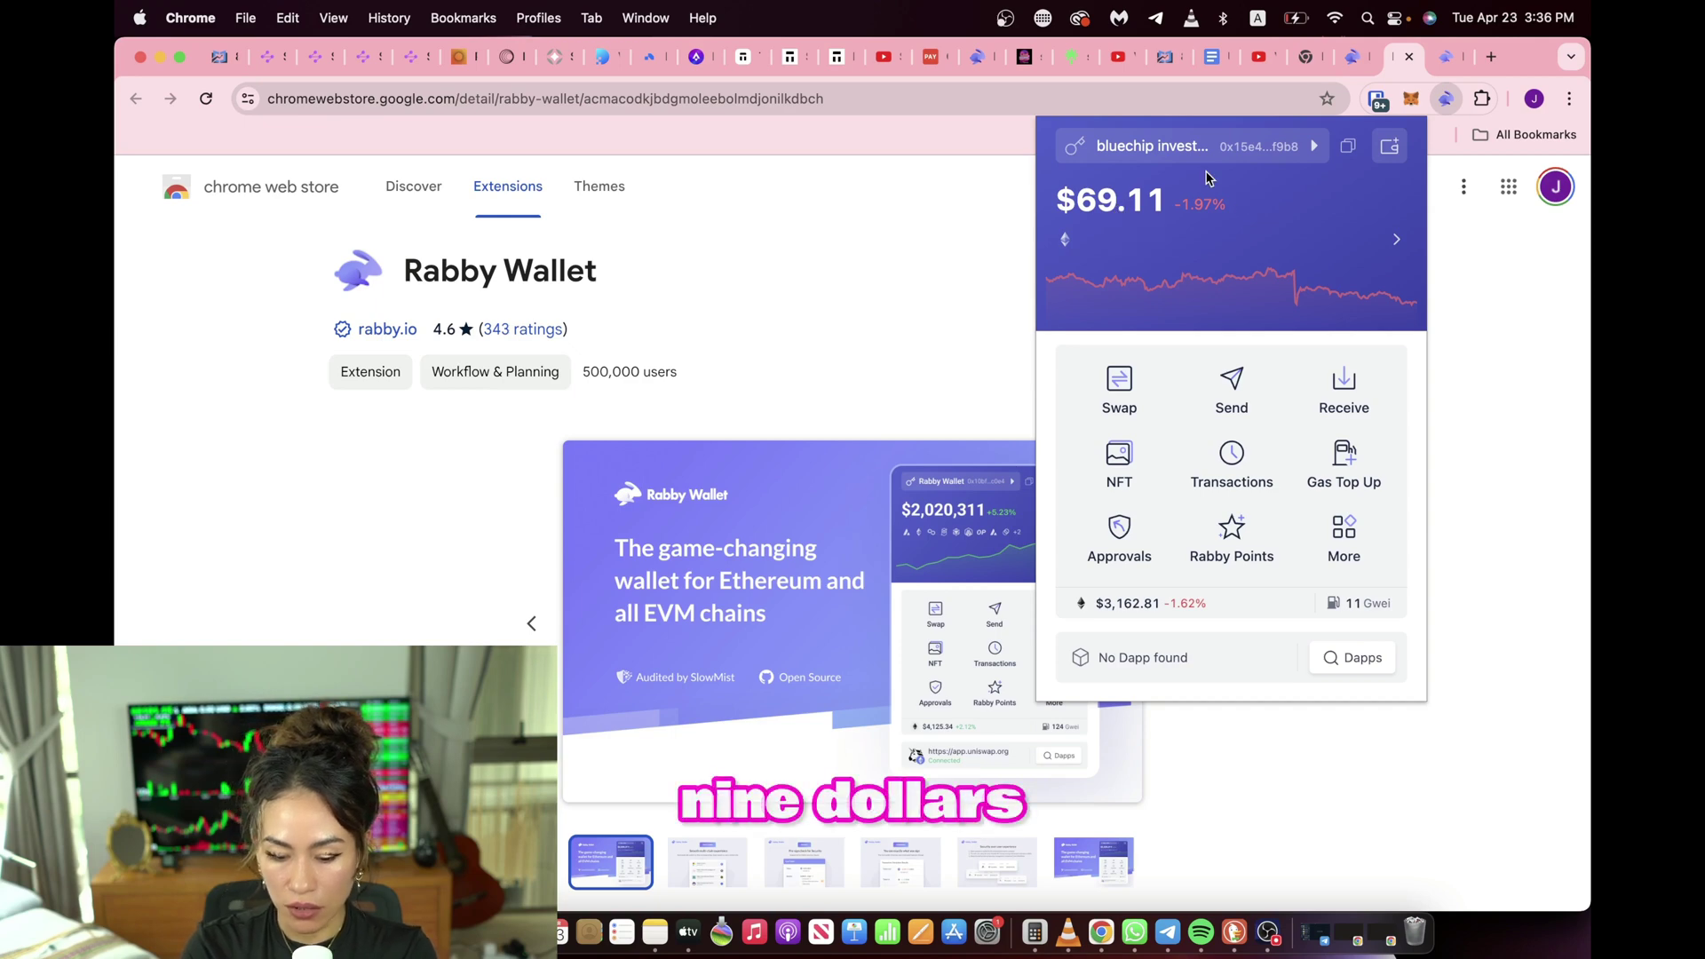
click(1254, 150)
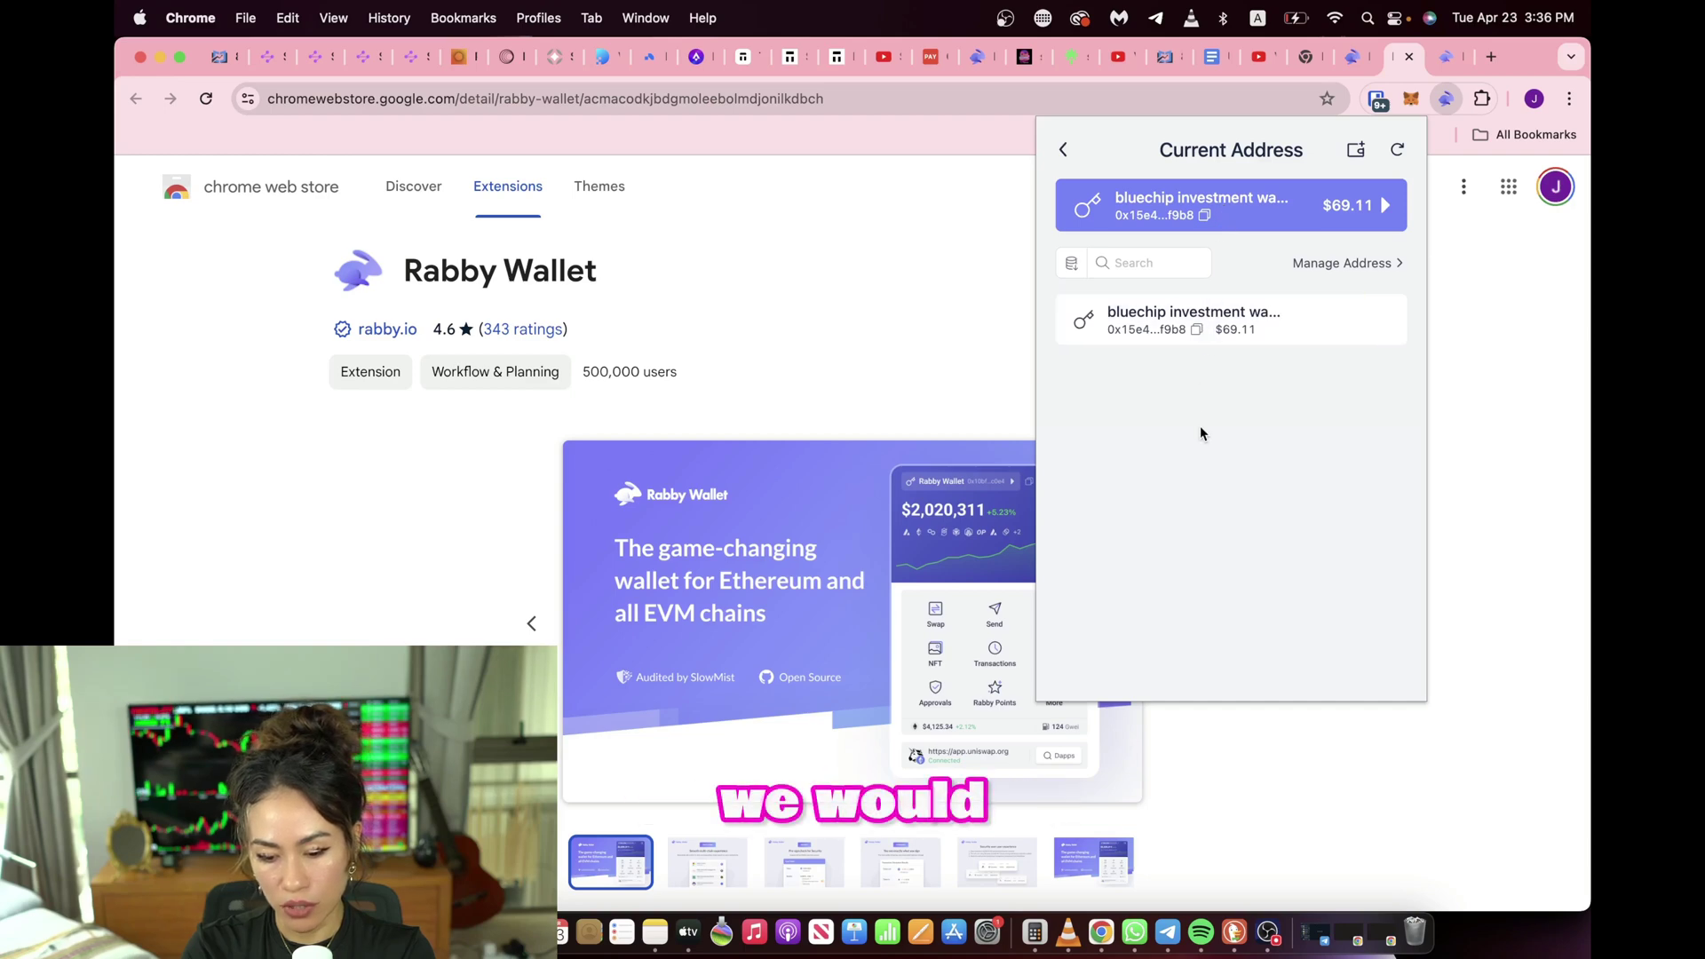
click(1305, 265)
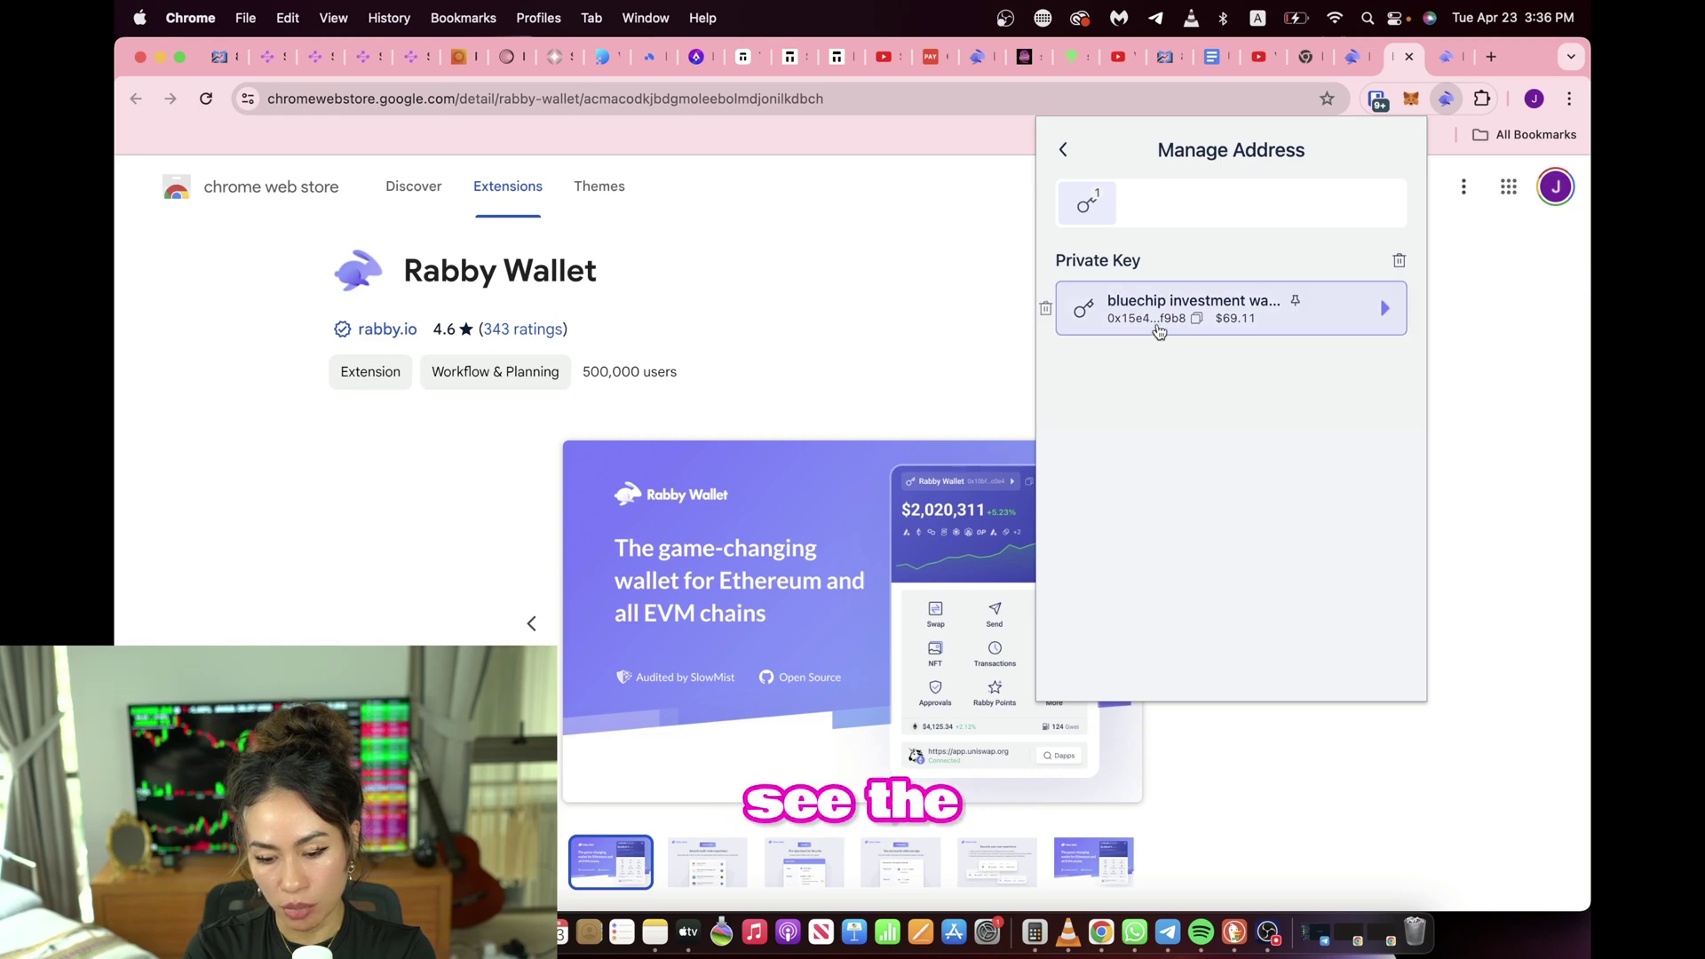
click(1065, 152)
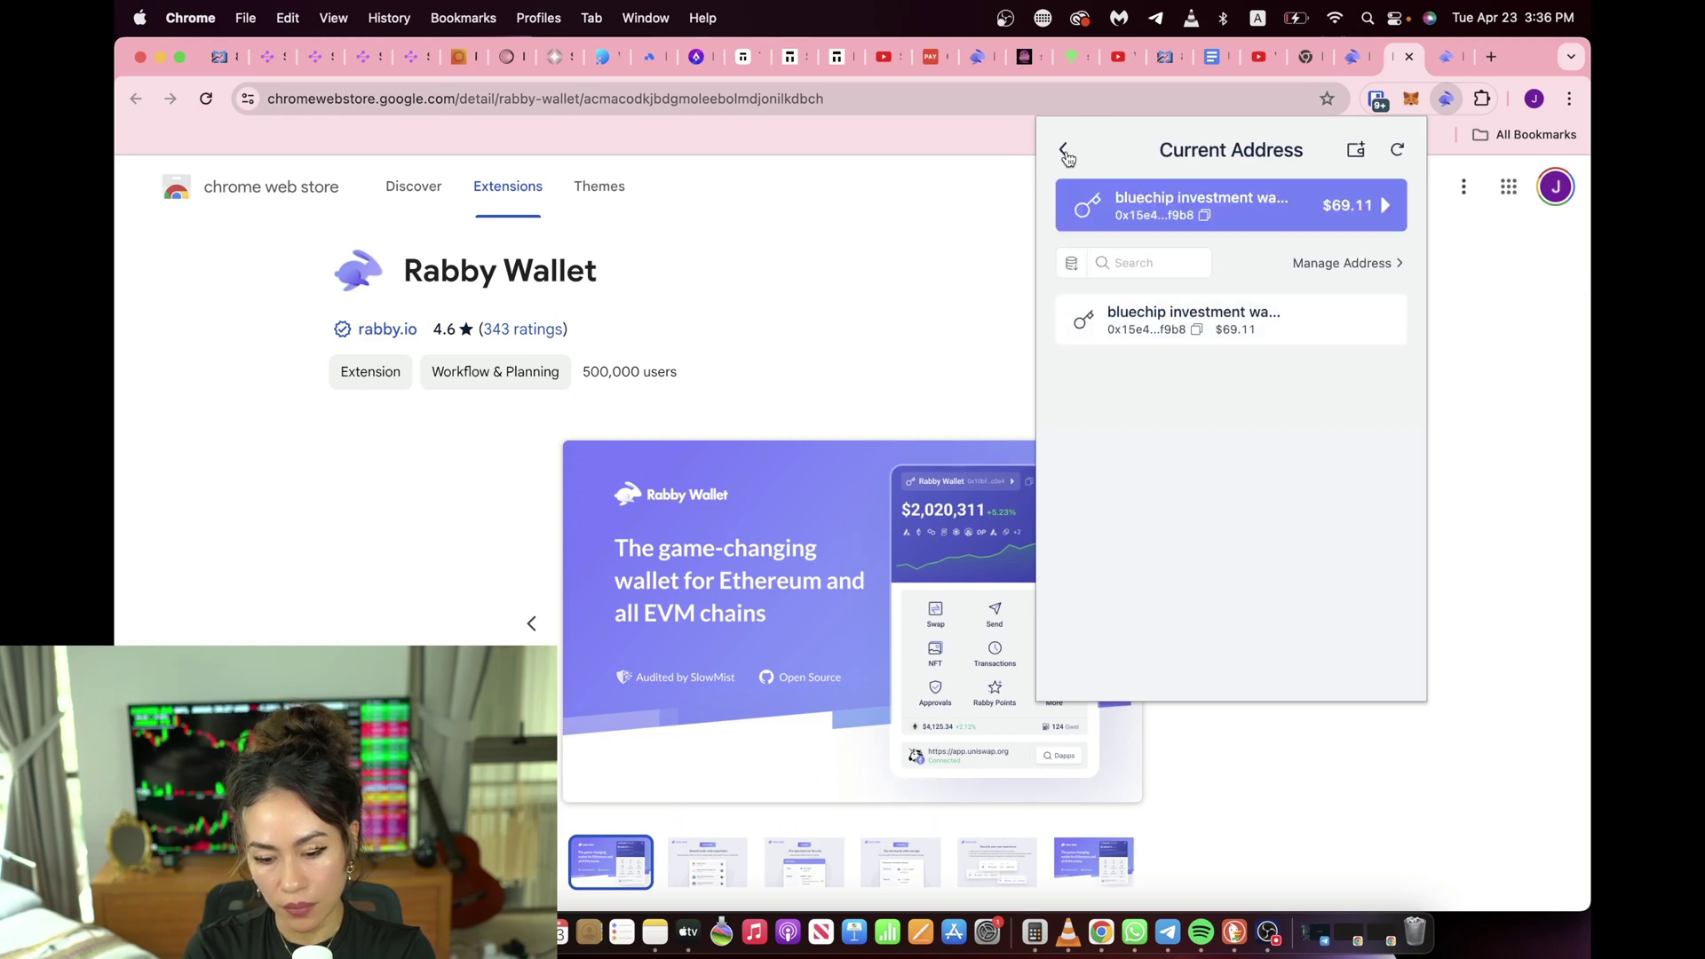
click(1065, 152)
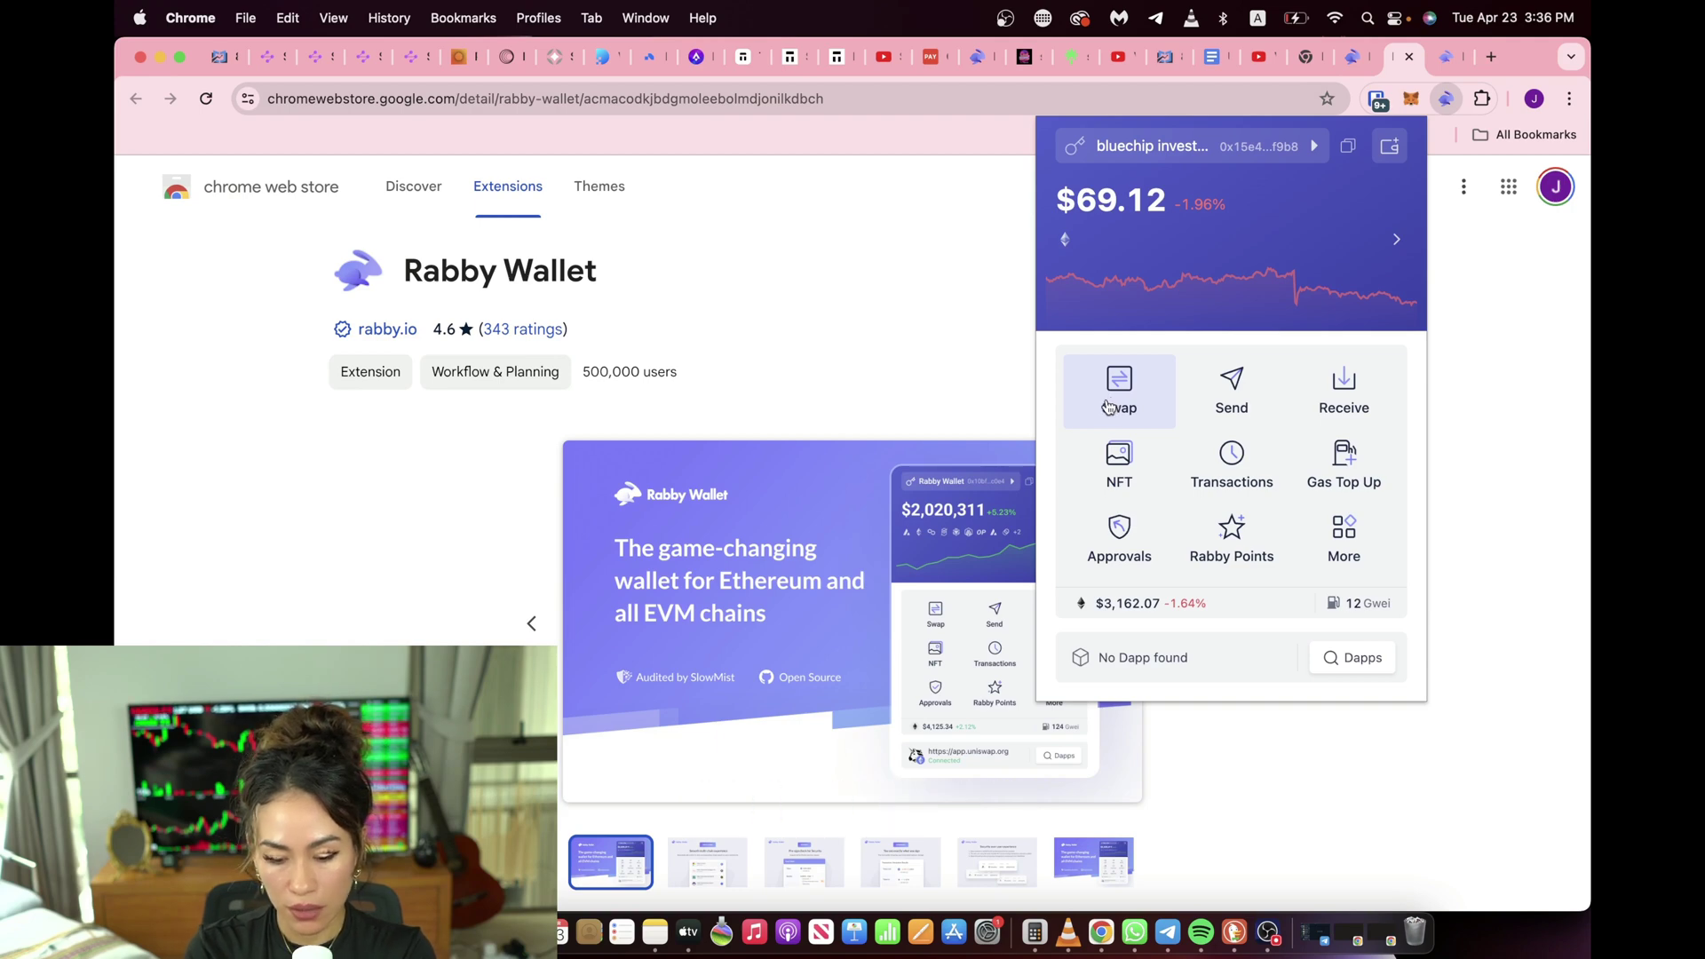
Step: Browse the Swap form's chain list, keep Ethereum selected, and go back to the wallet home
click(1108, 406)
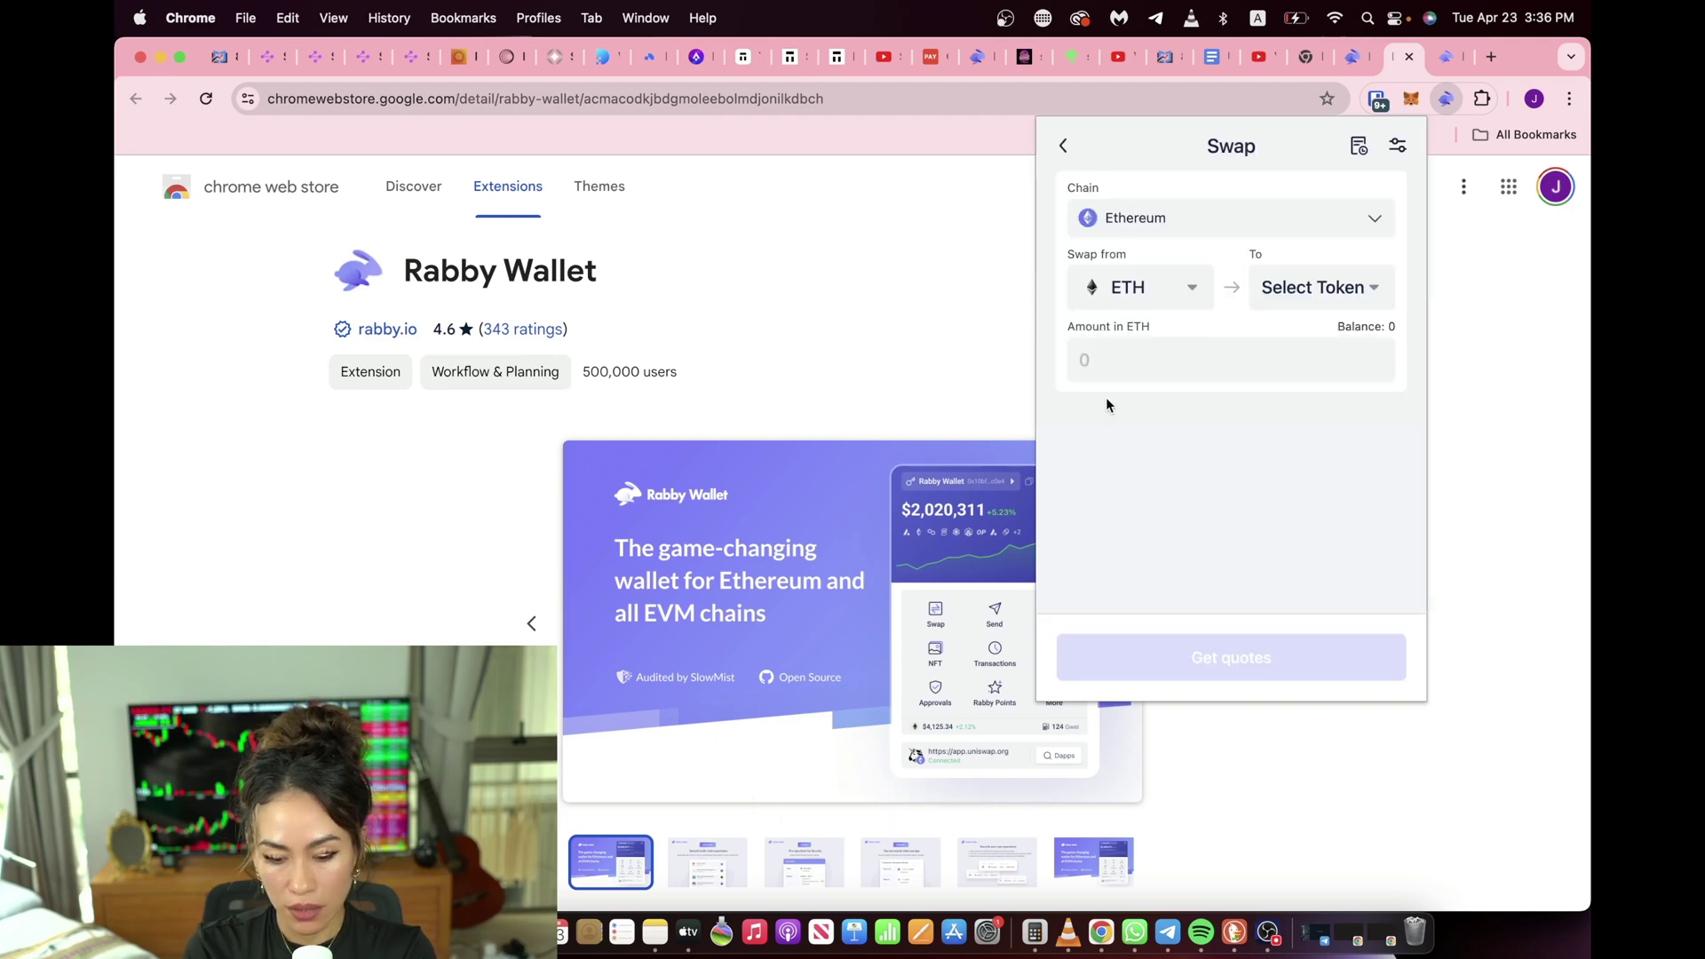
click(1175, 221)
scroll(1153, 424, down, 10)
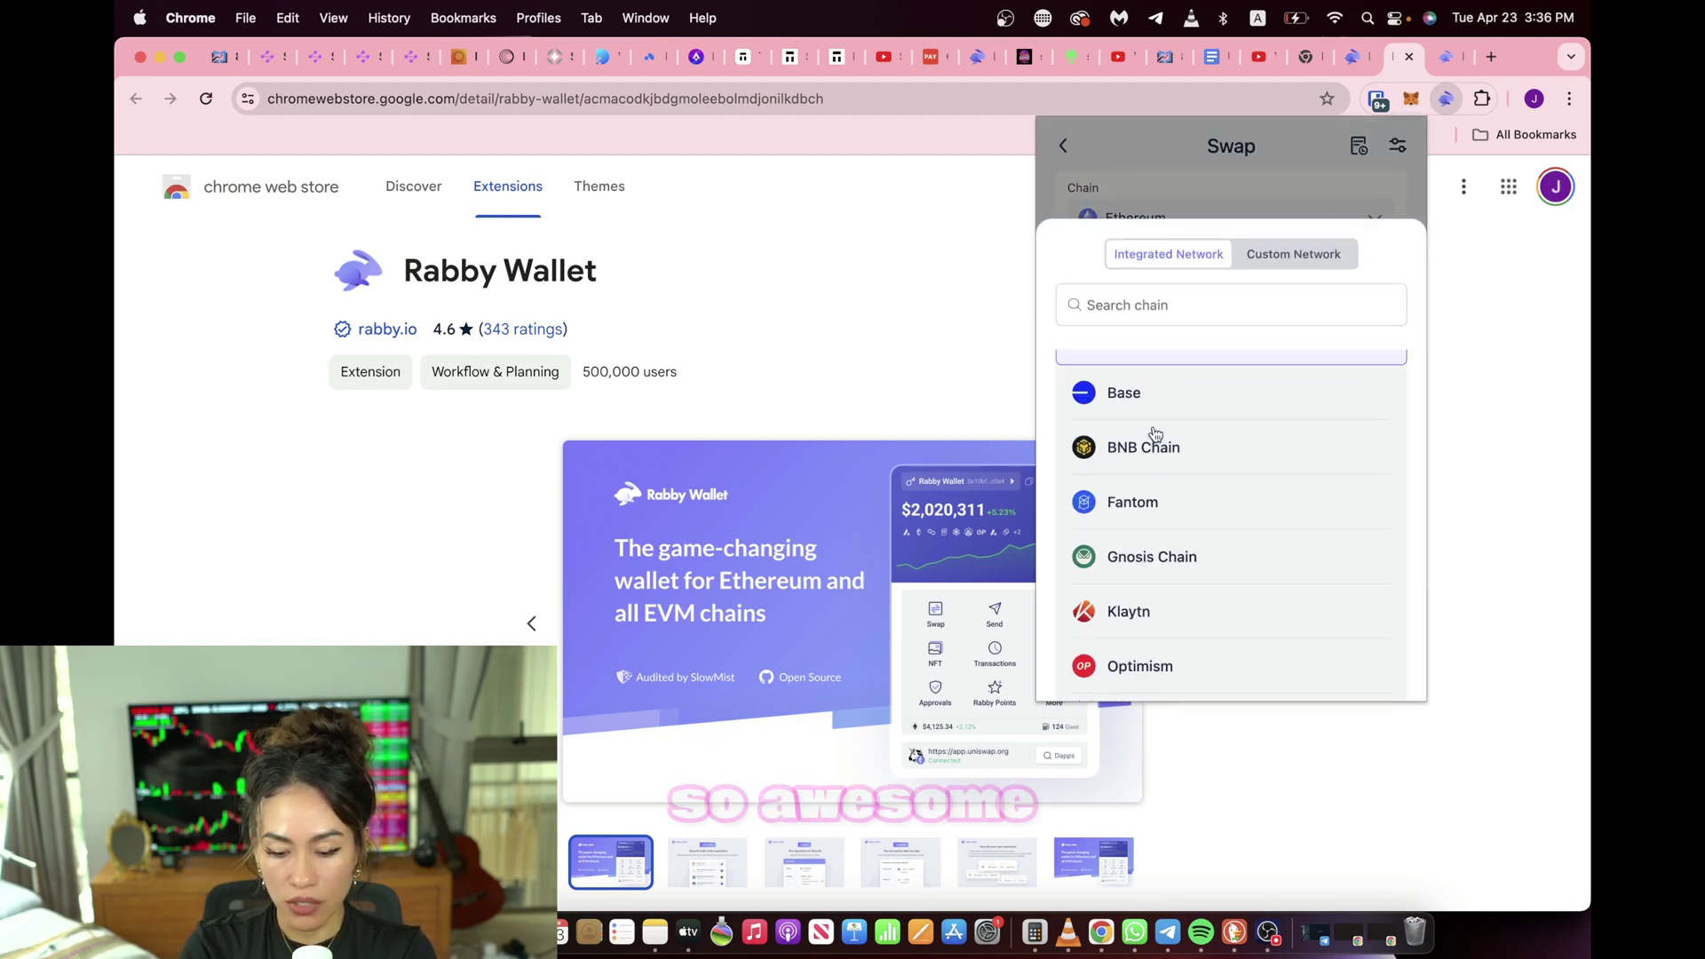
scroll(1154, 433, down, 10)
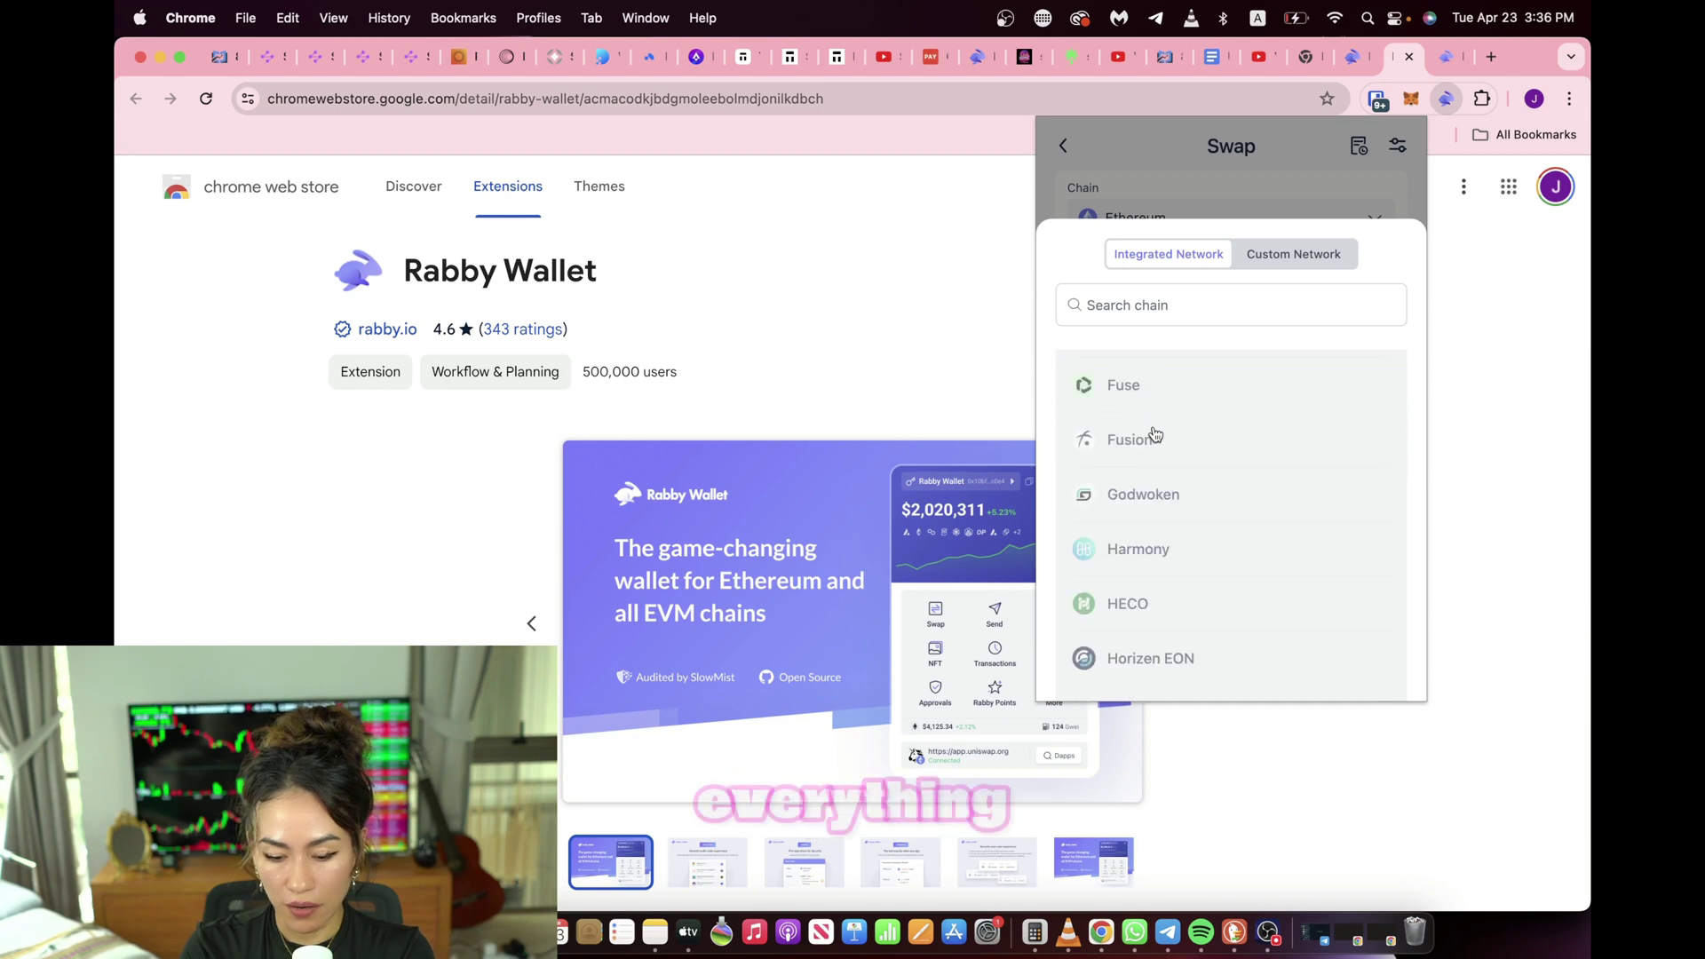
scroll(1155, 433, up, 6)
scroll(1154, 433, up, 10)
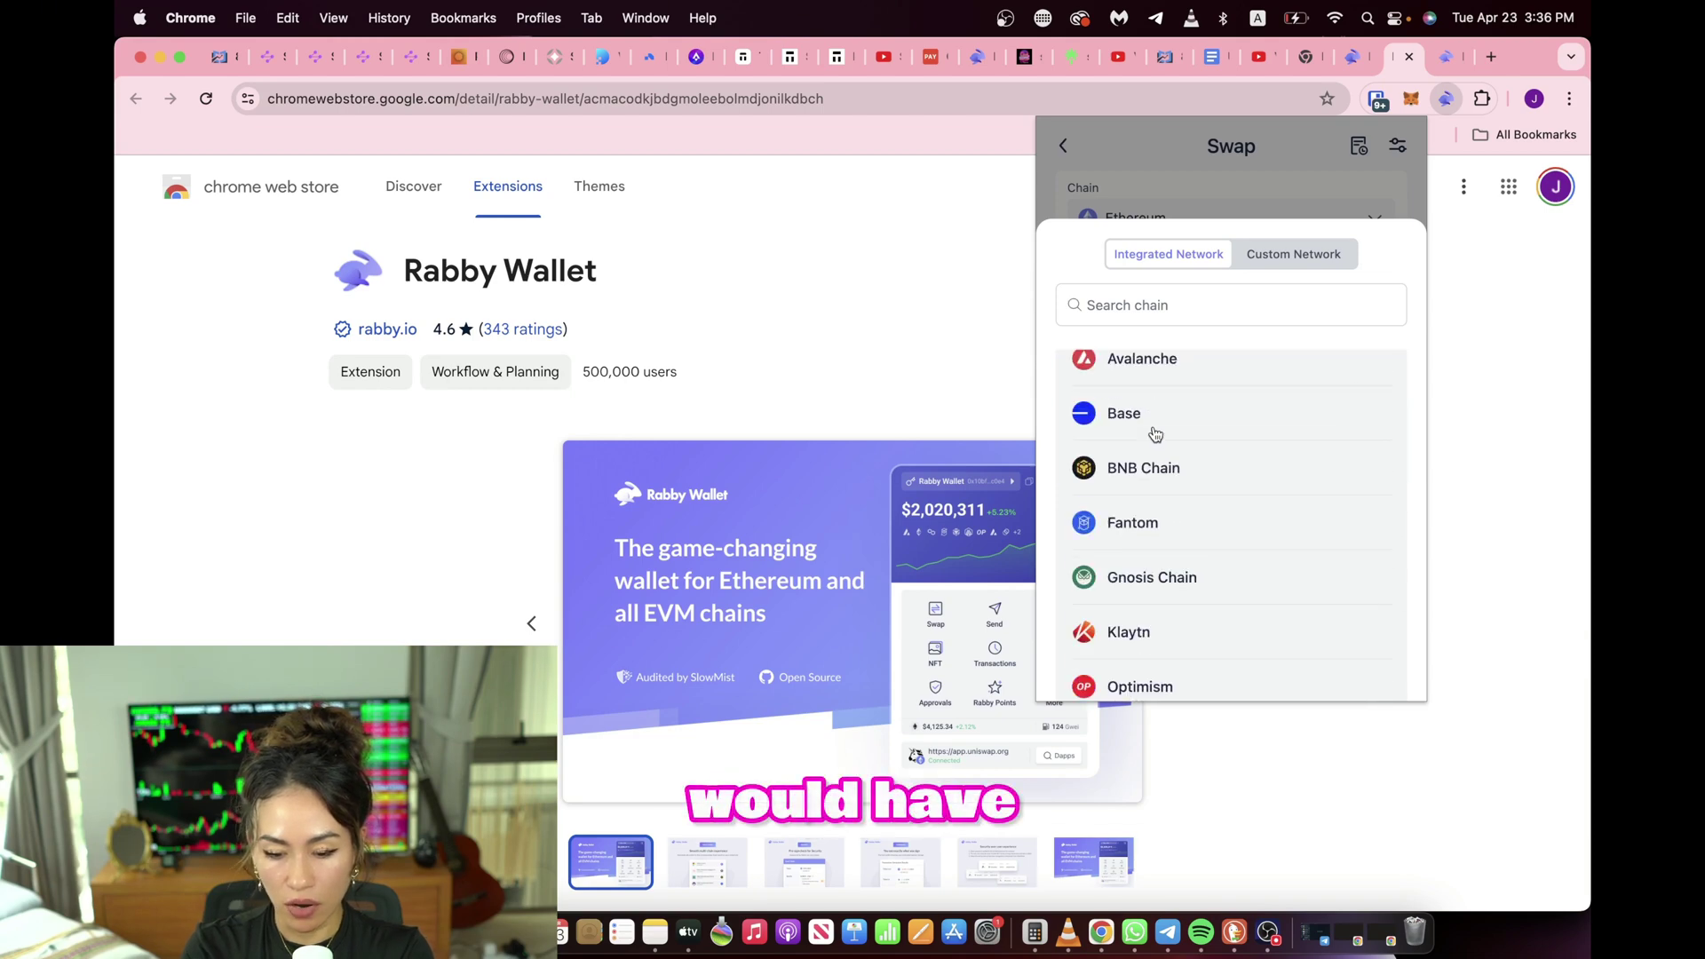
click(1142, 173)
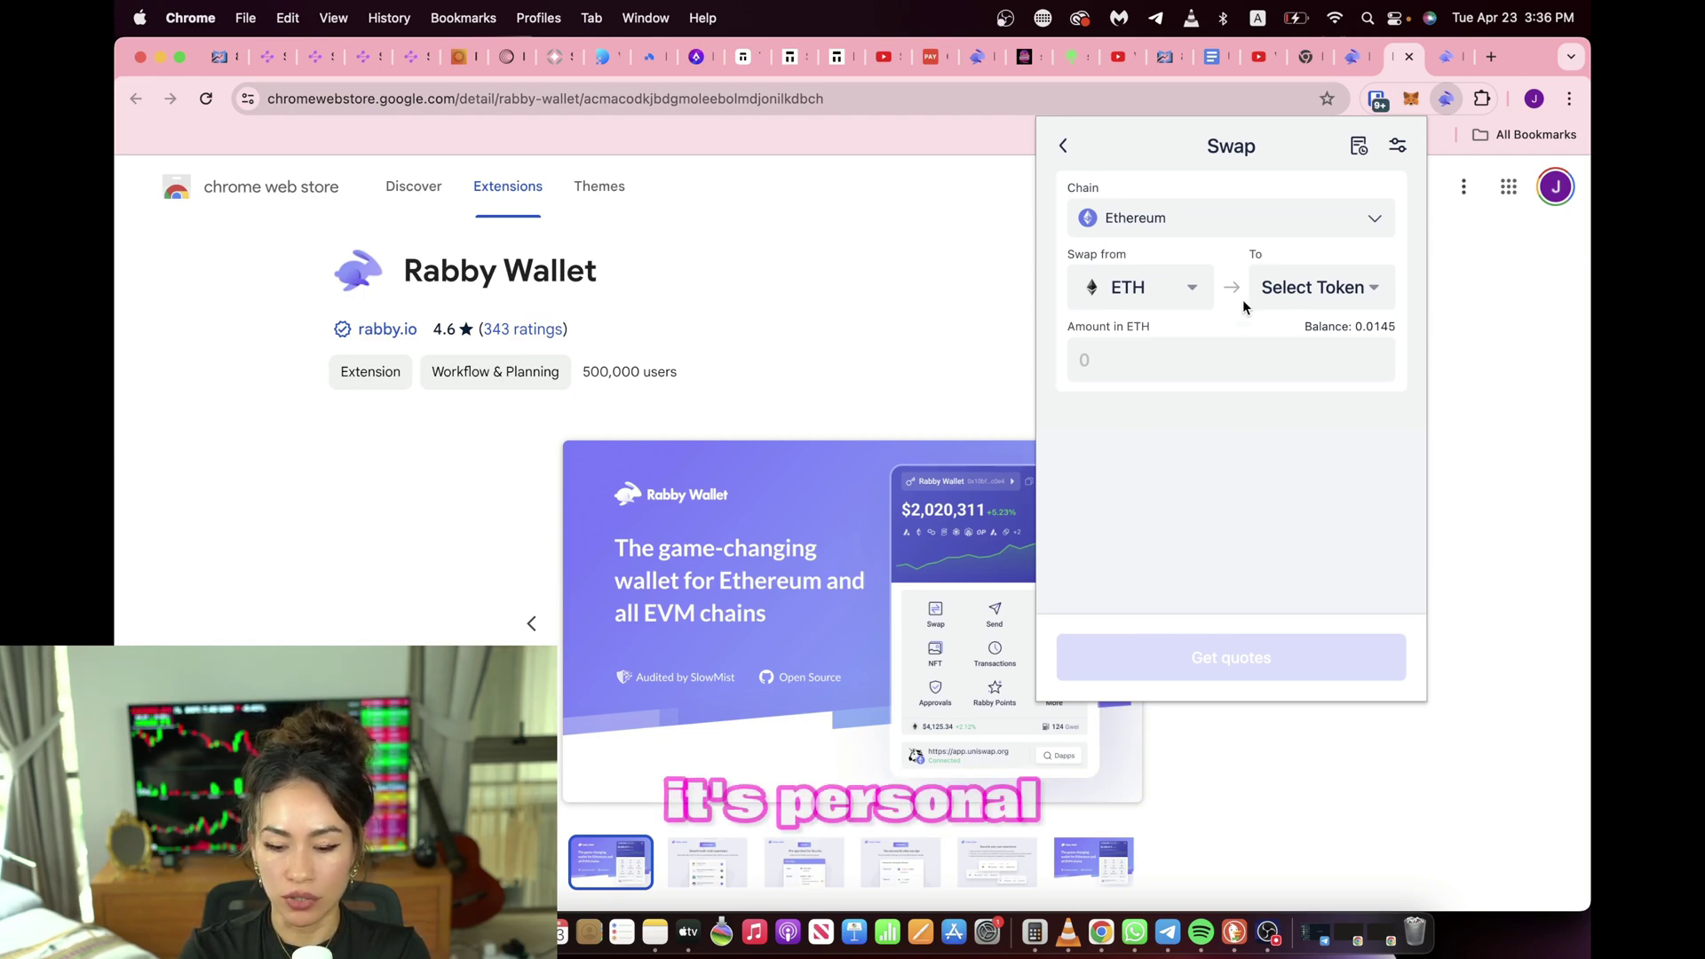
click(1064, 146)
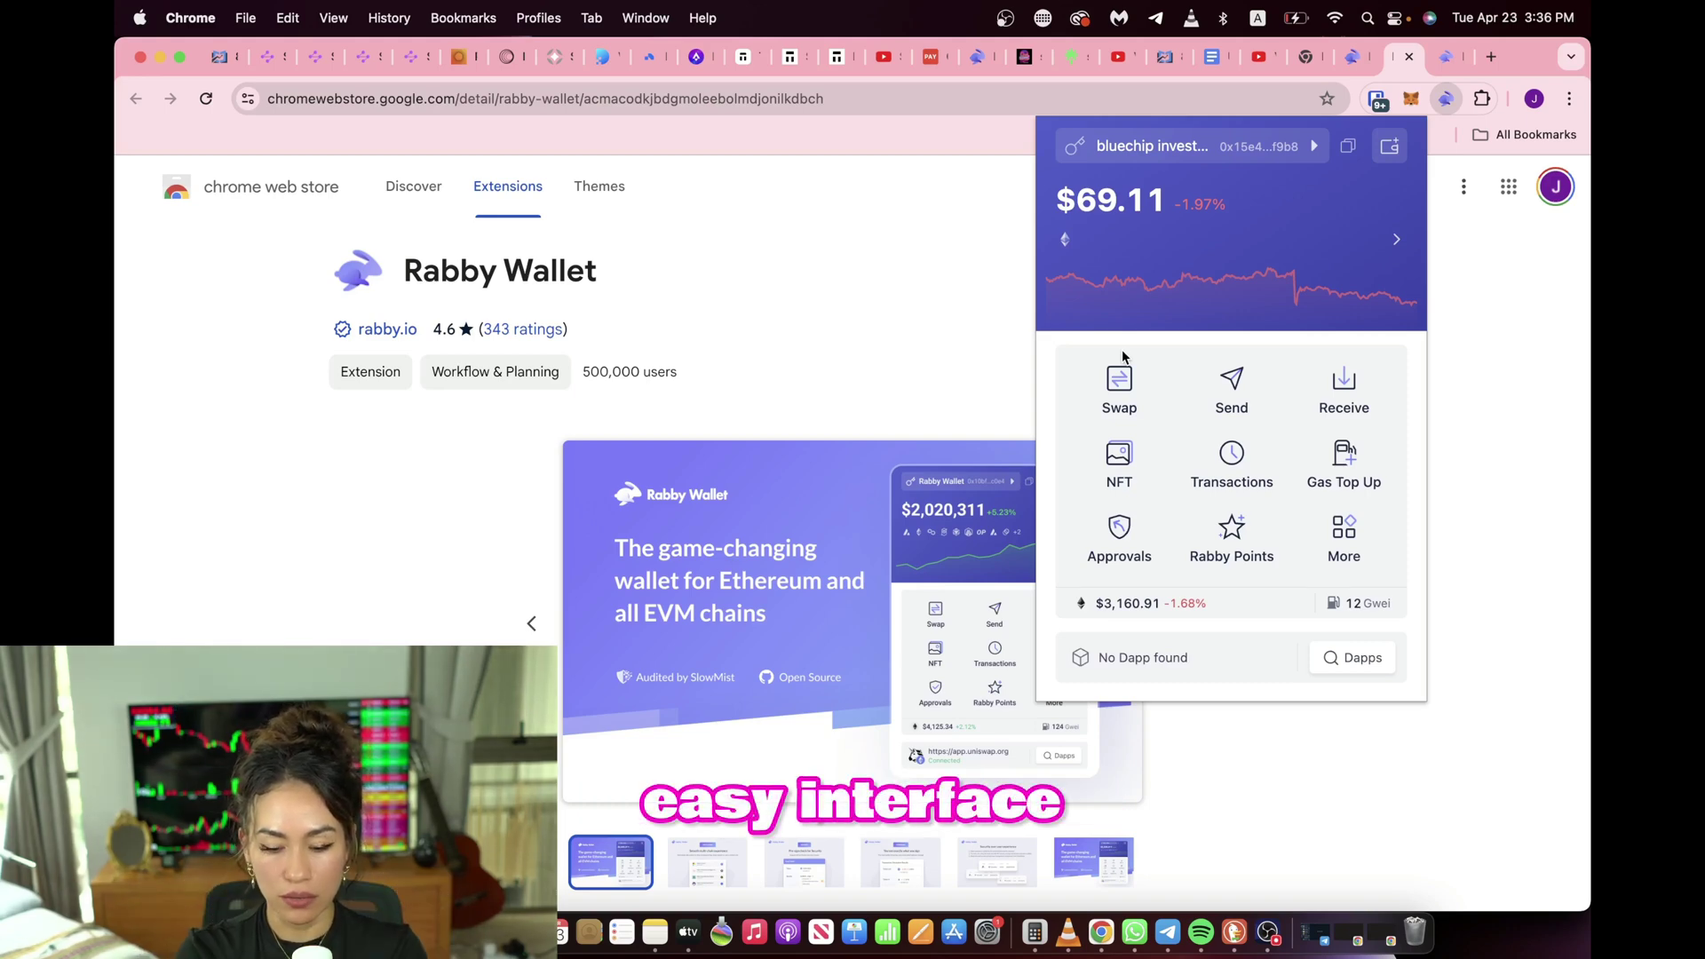
Step: View the empty NFT page and the Send form, then open the Rabby Points page
click(1120, 480)
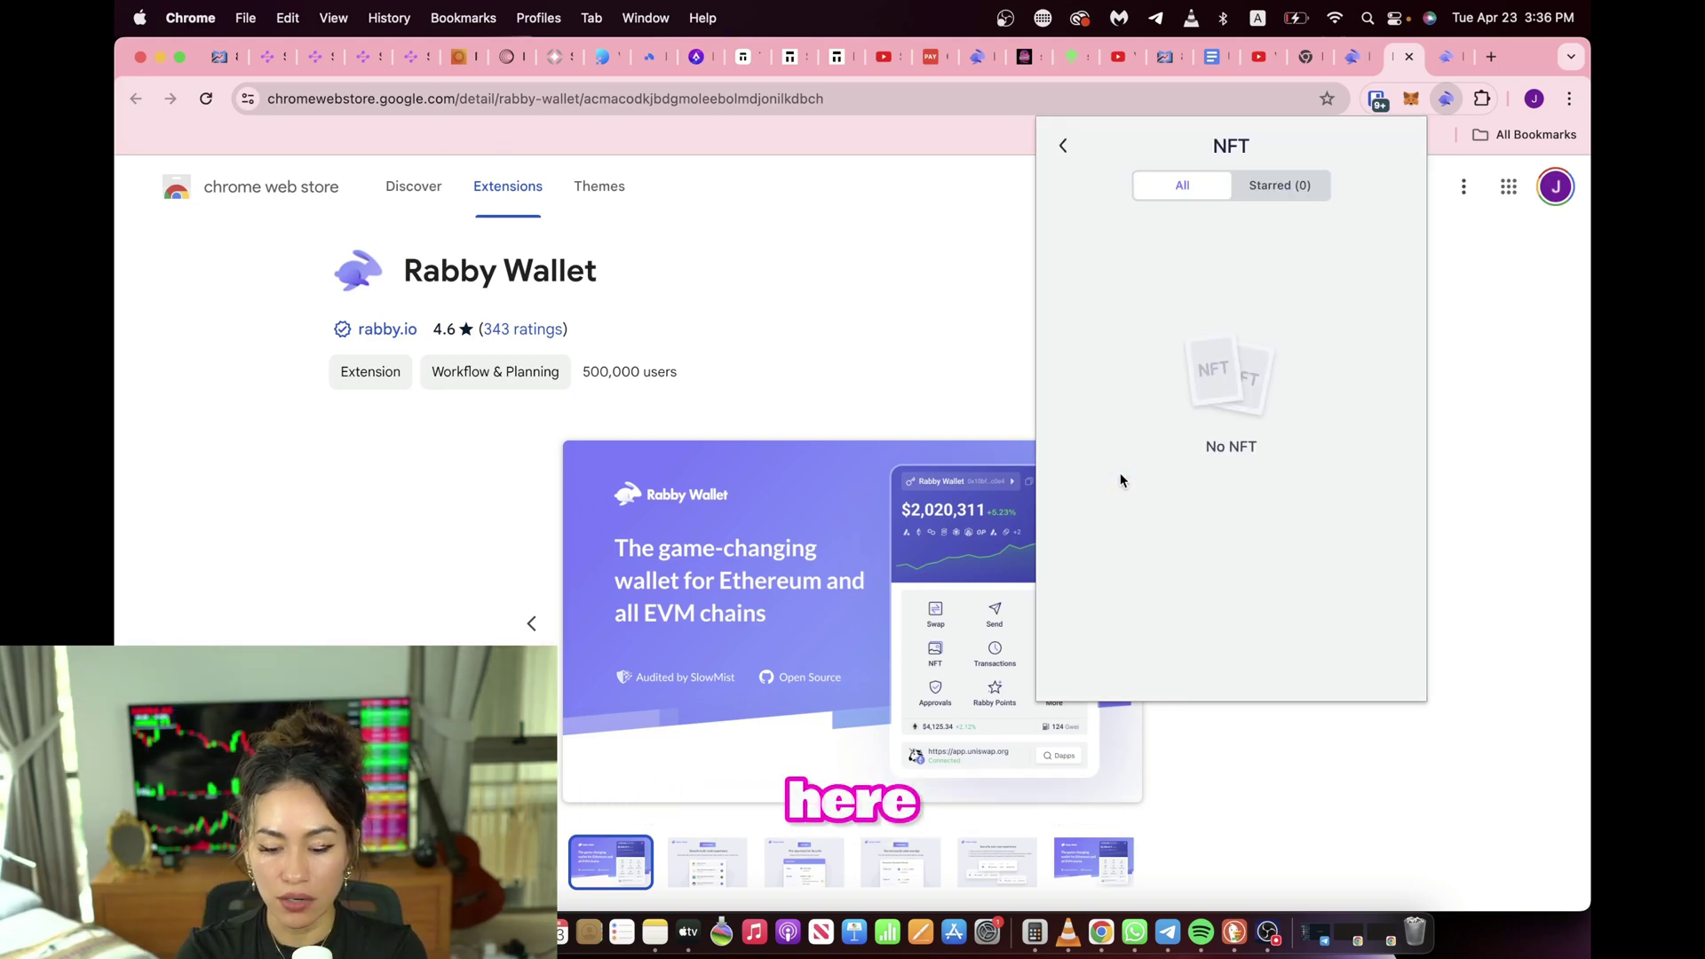
click(1062, 149)
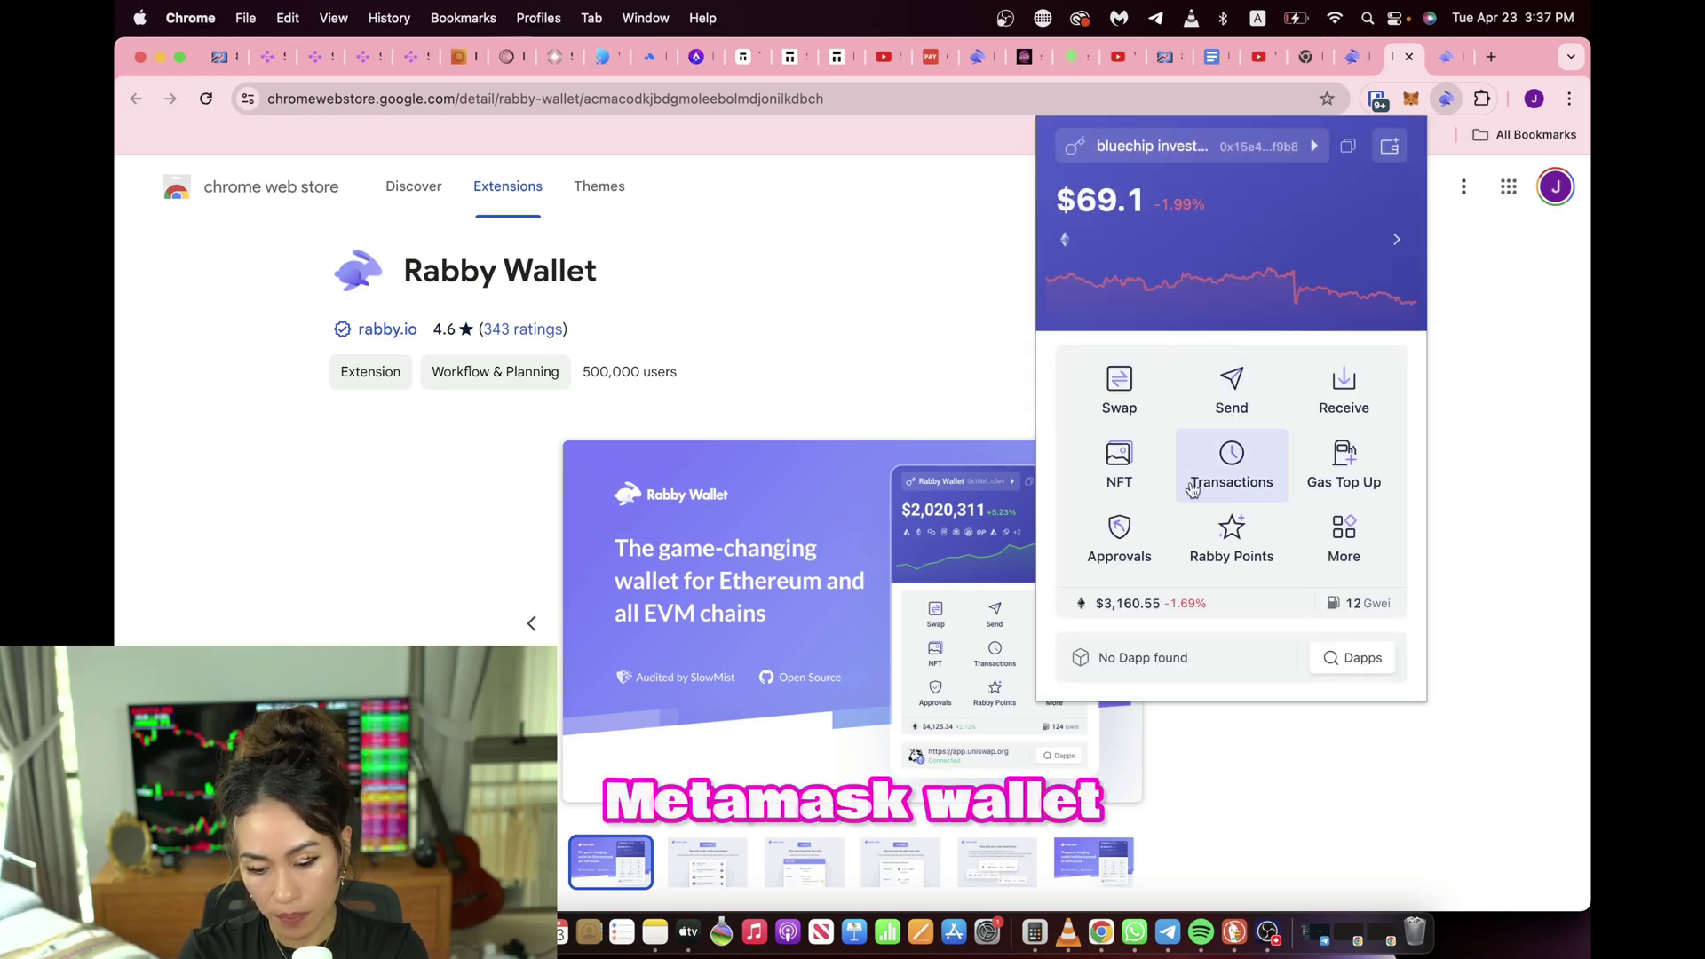
click(1241, 393)
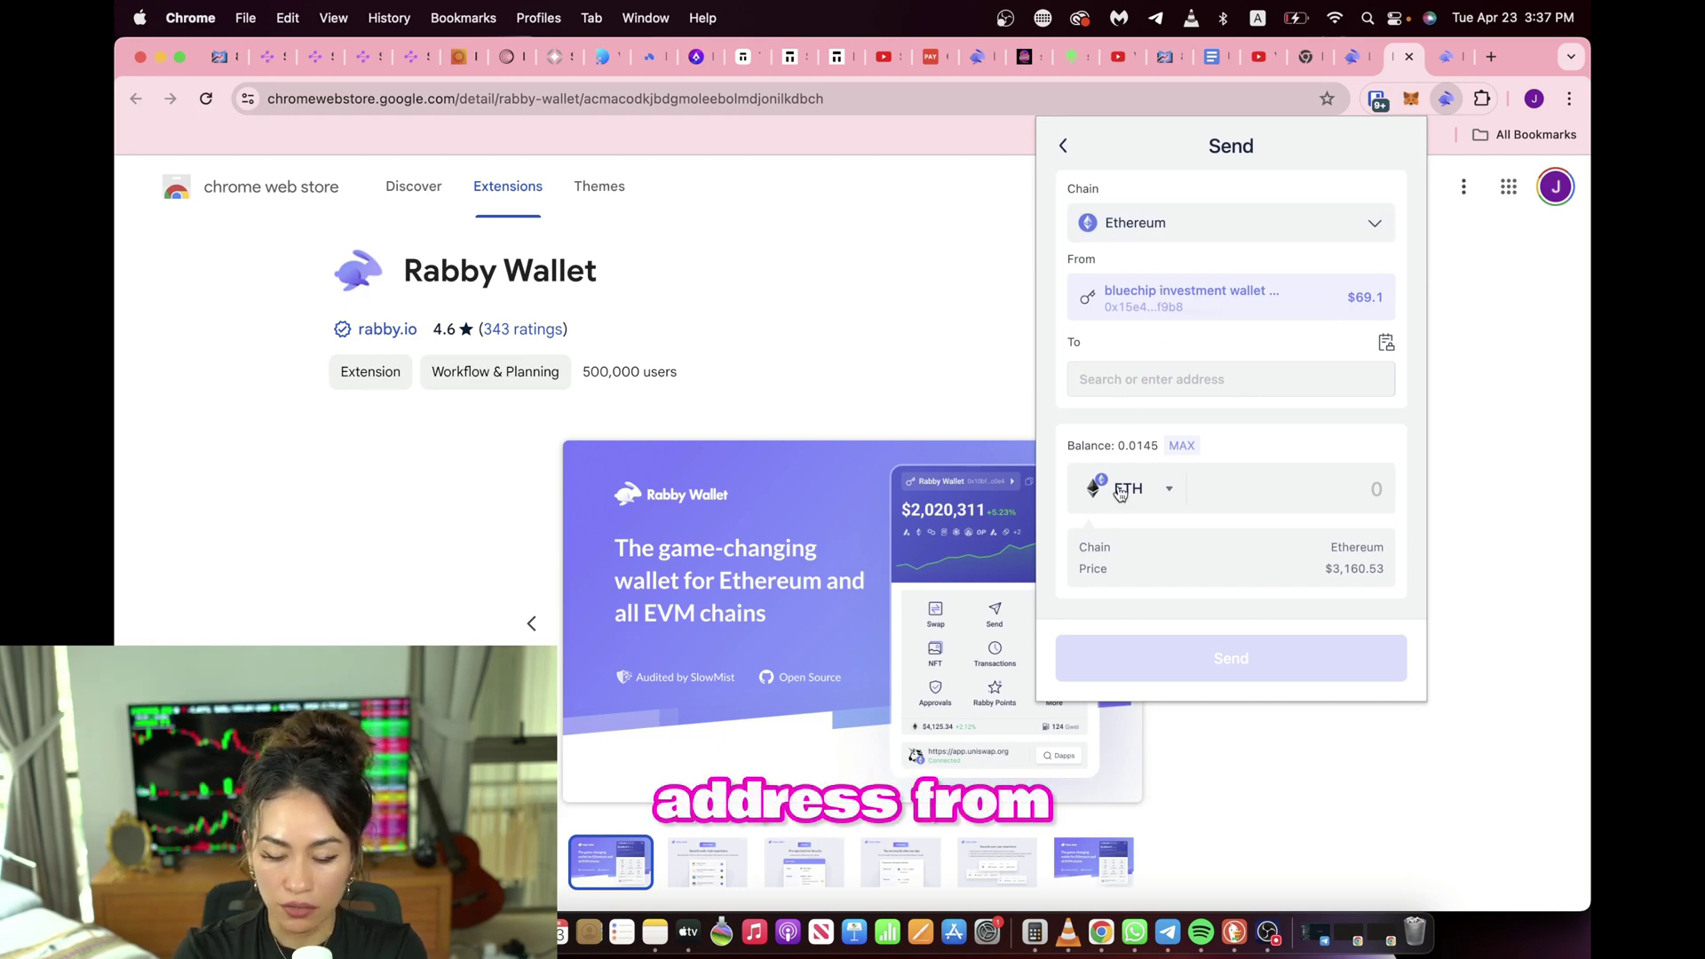
click(1064, 146)
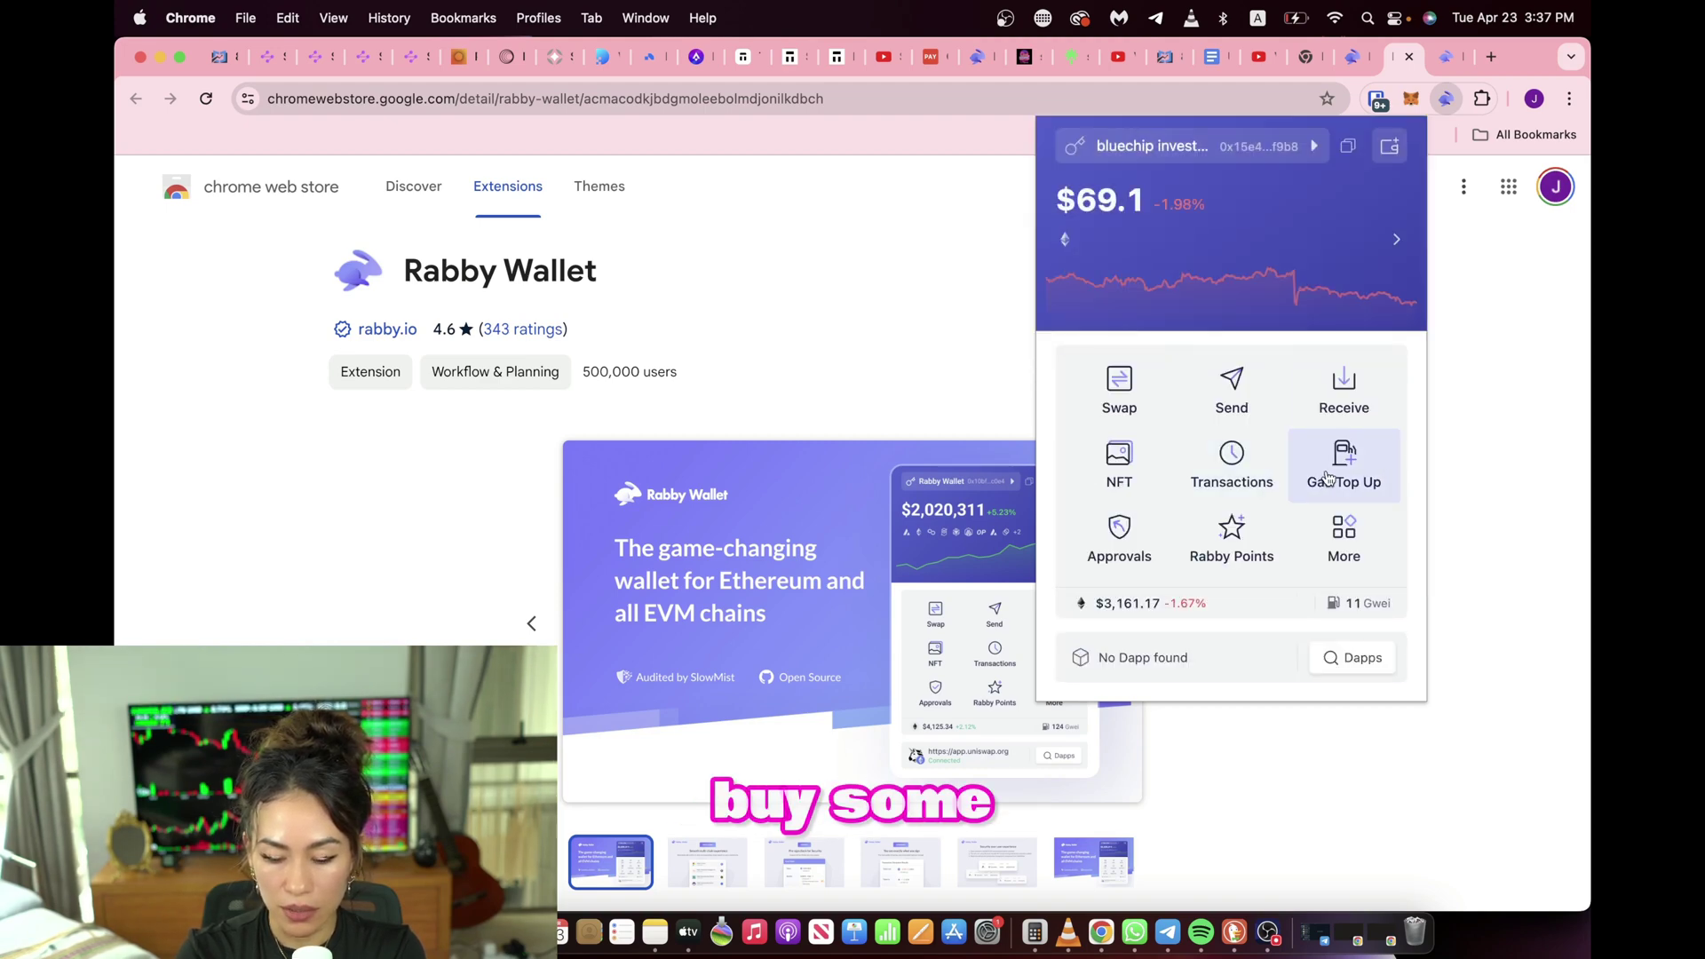
click(1262, 544)
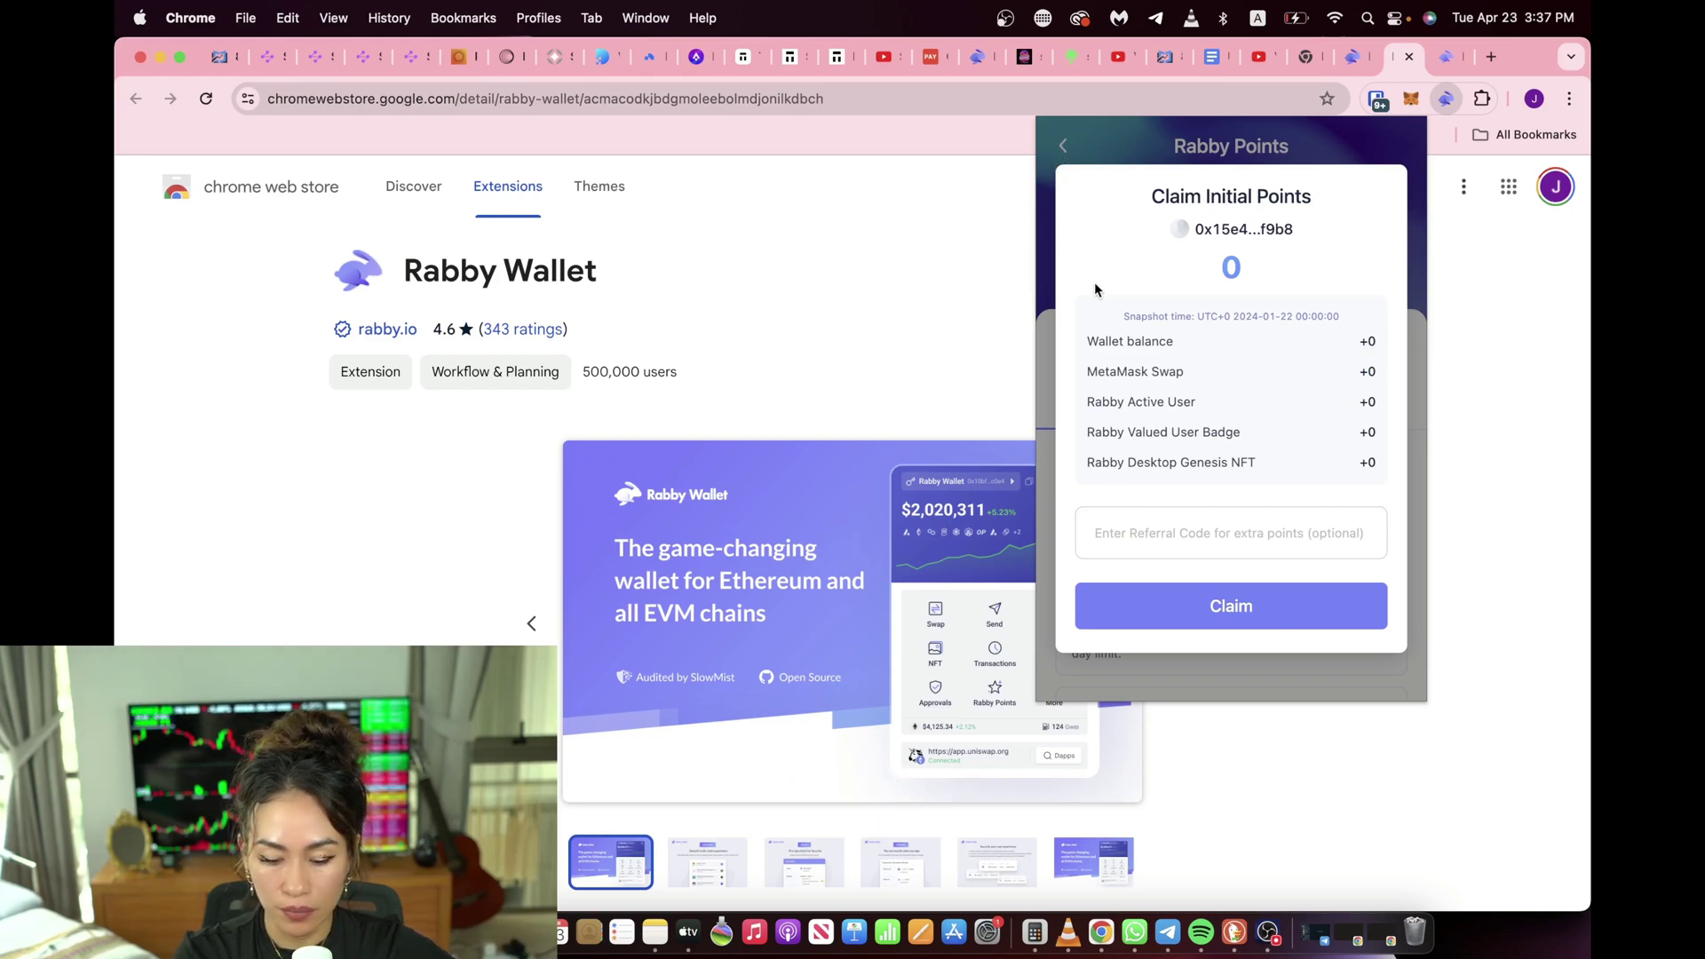
Step: Open the Approvals manager in a tab, then bring up Rabby's Add an Address options over it
click(1063, 146)
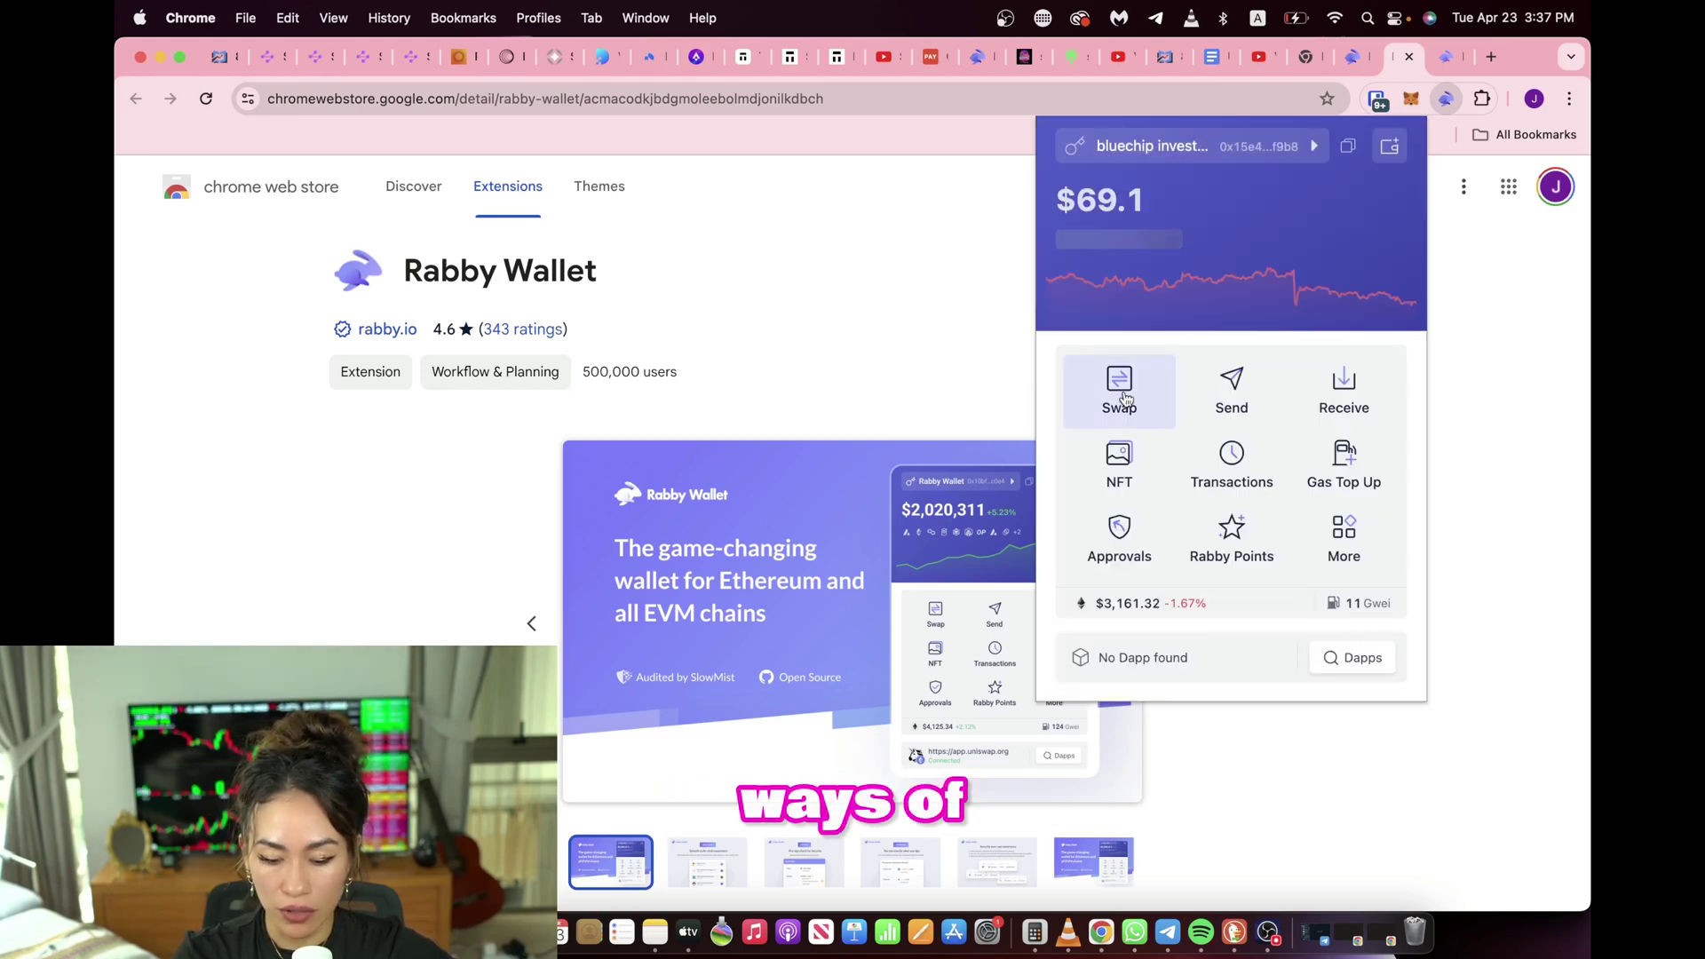
click(1126, 533)
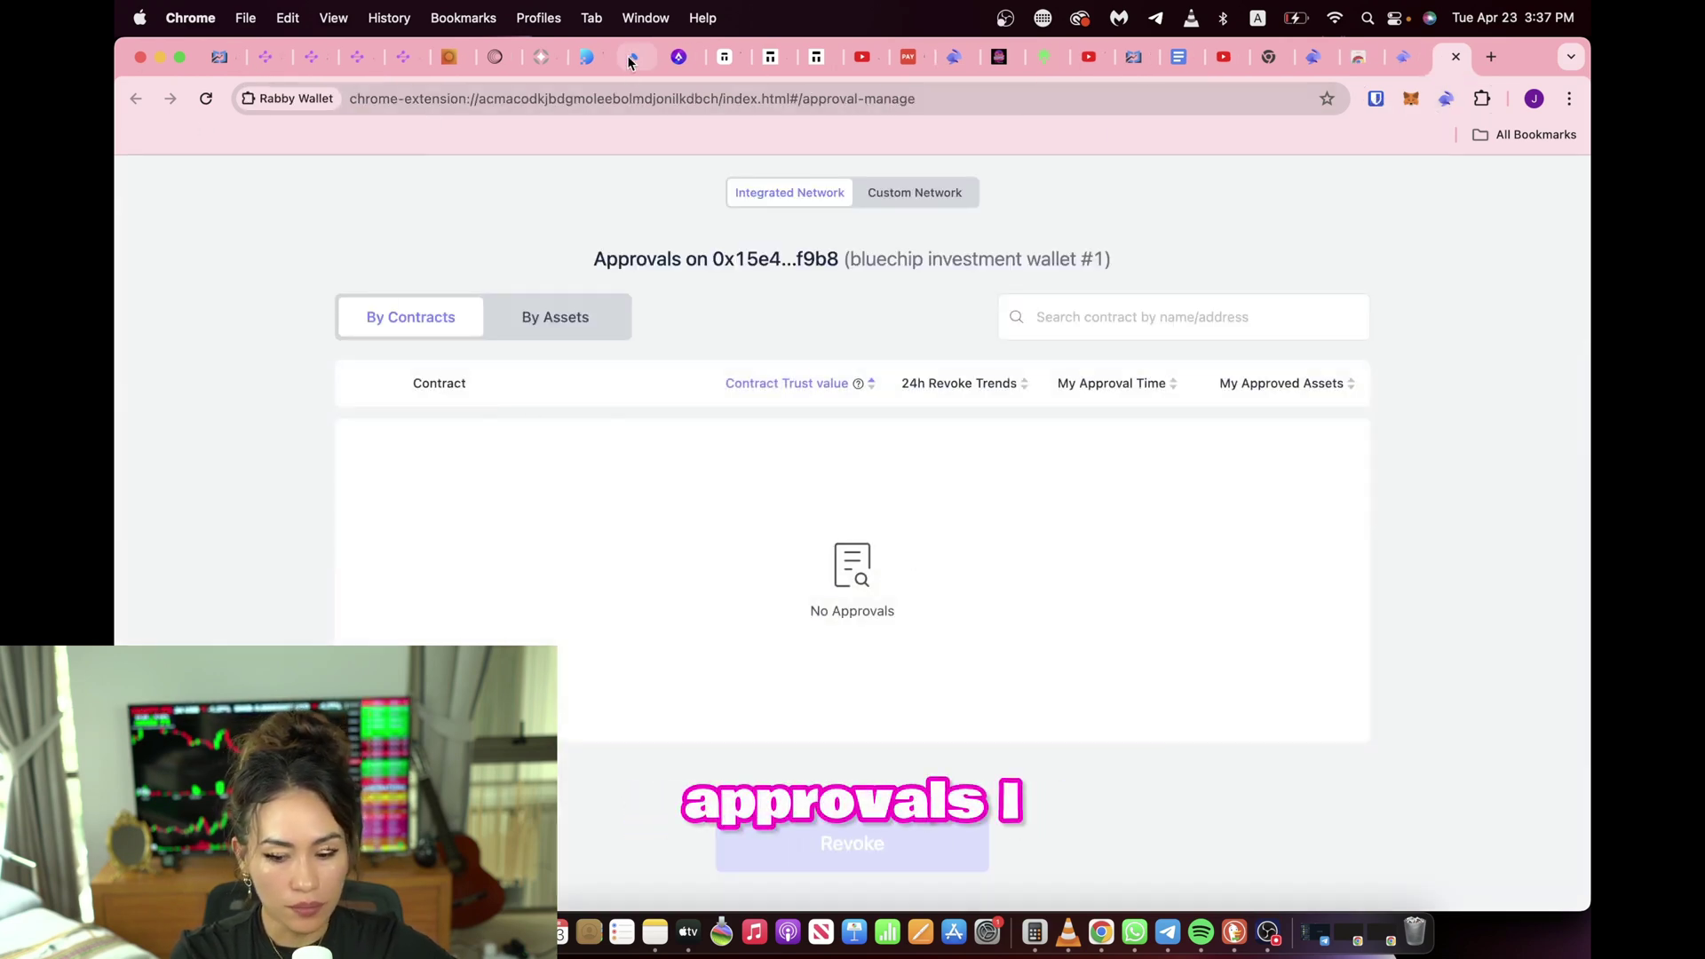
click(1461, 60)
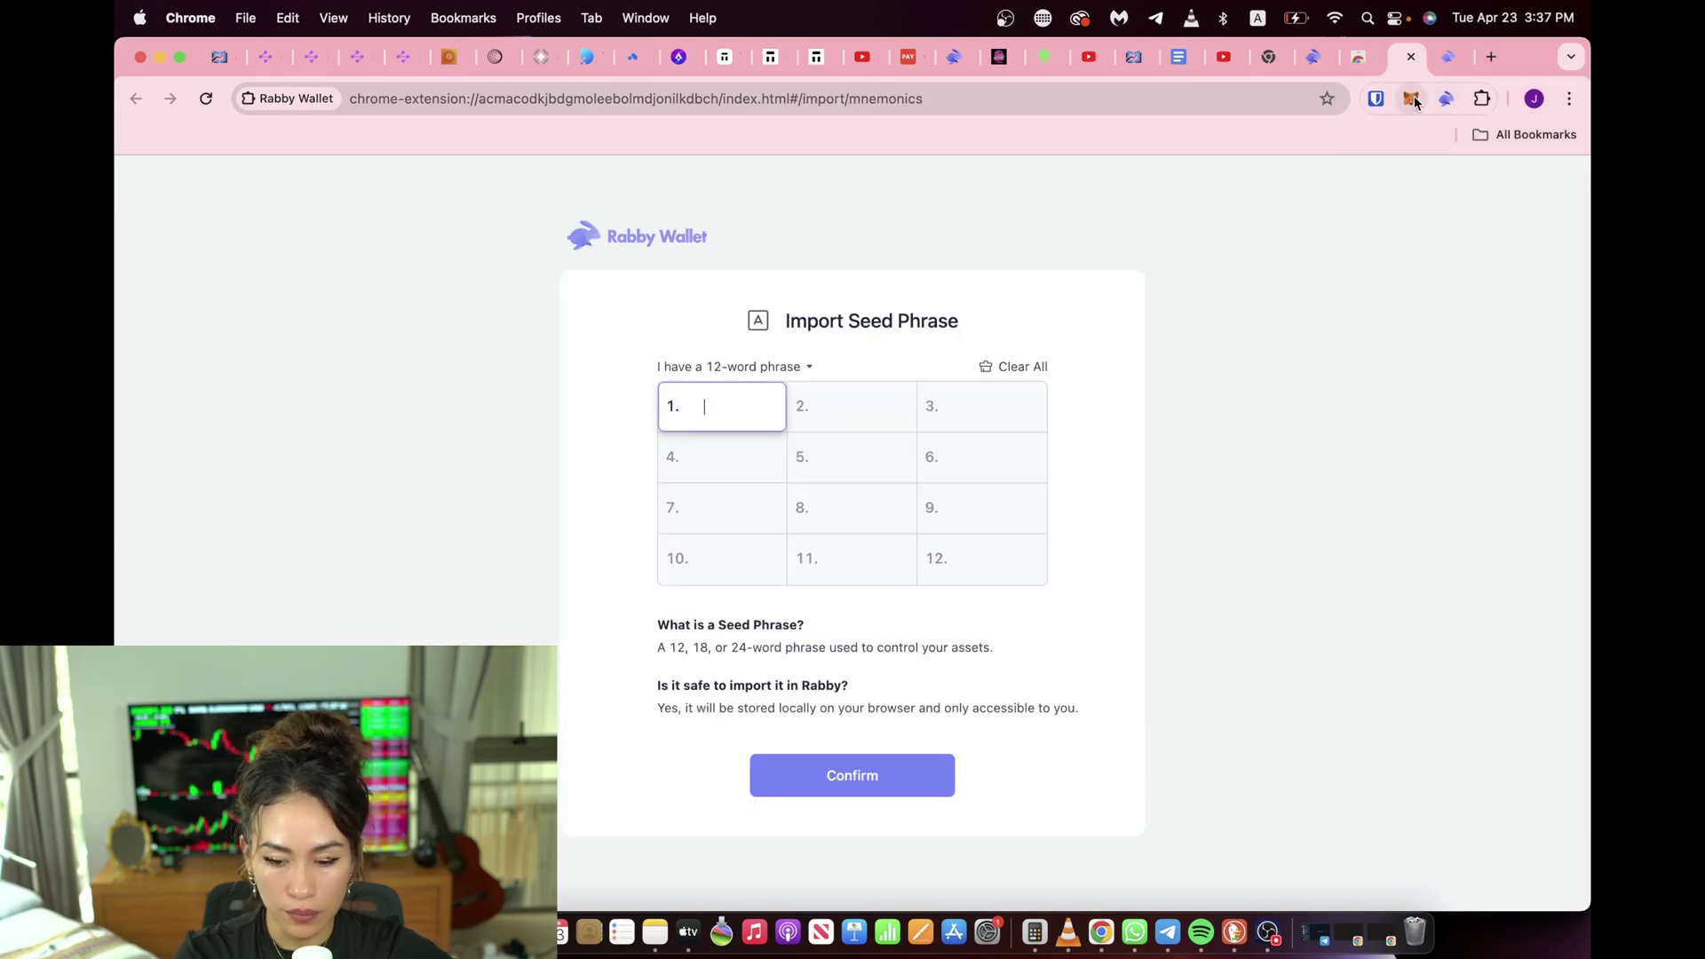
click(1445, 100)
click(1444, 99)
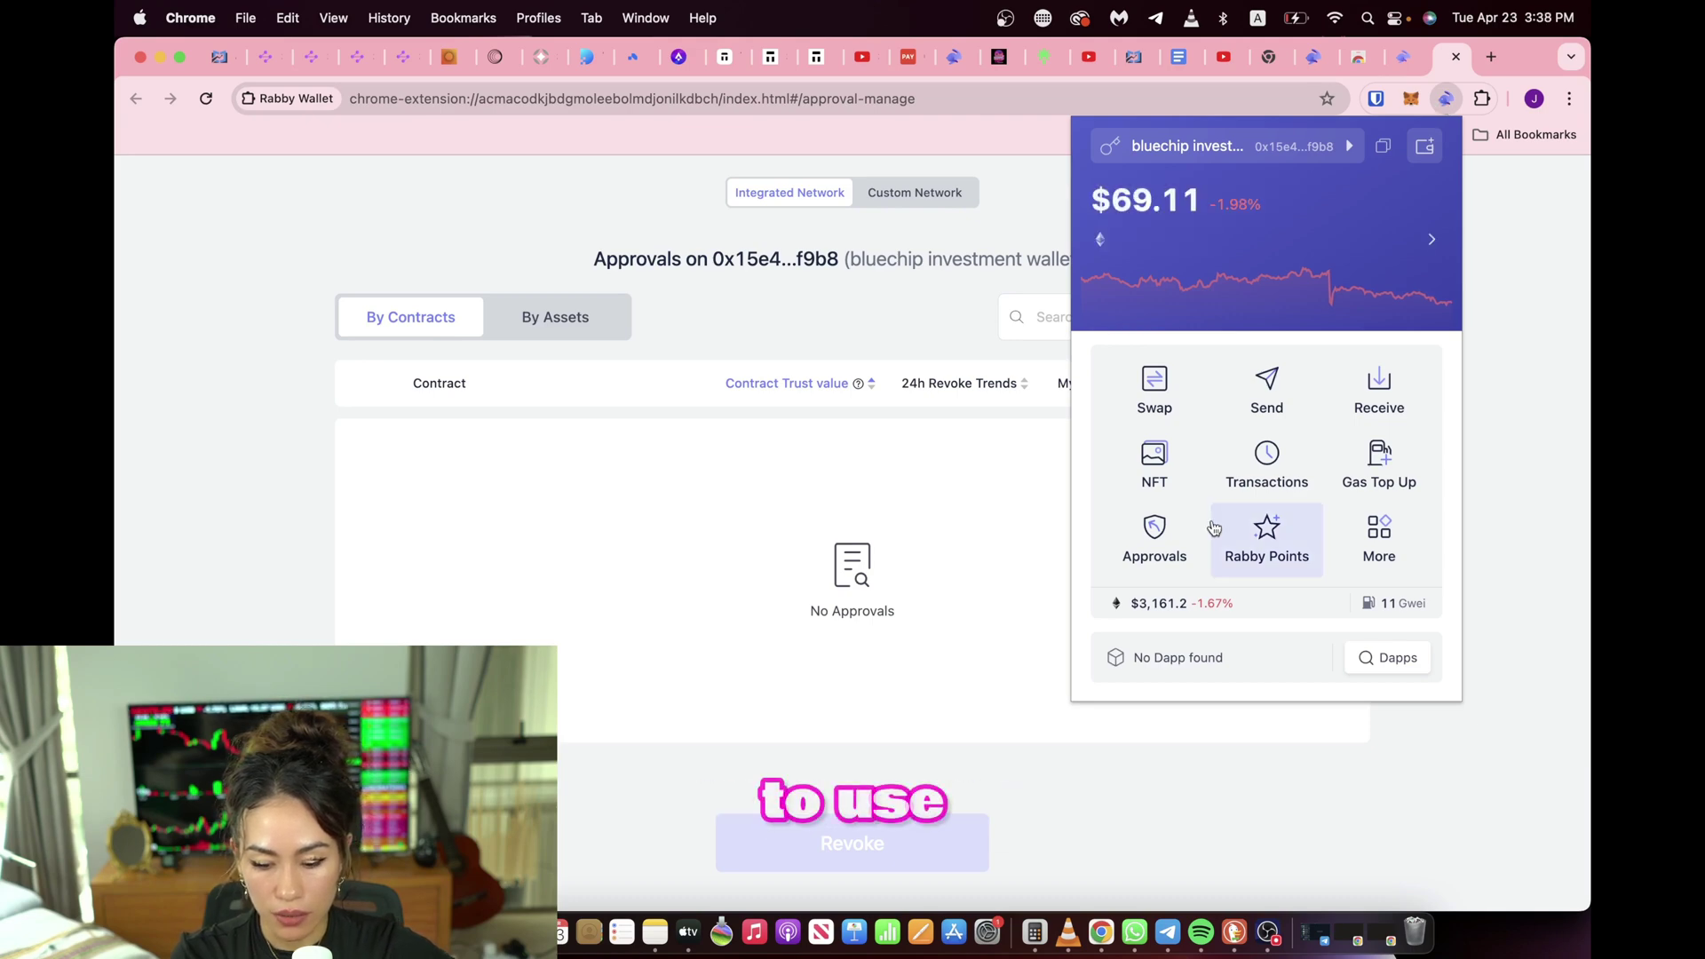
click(1425, 147)
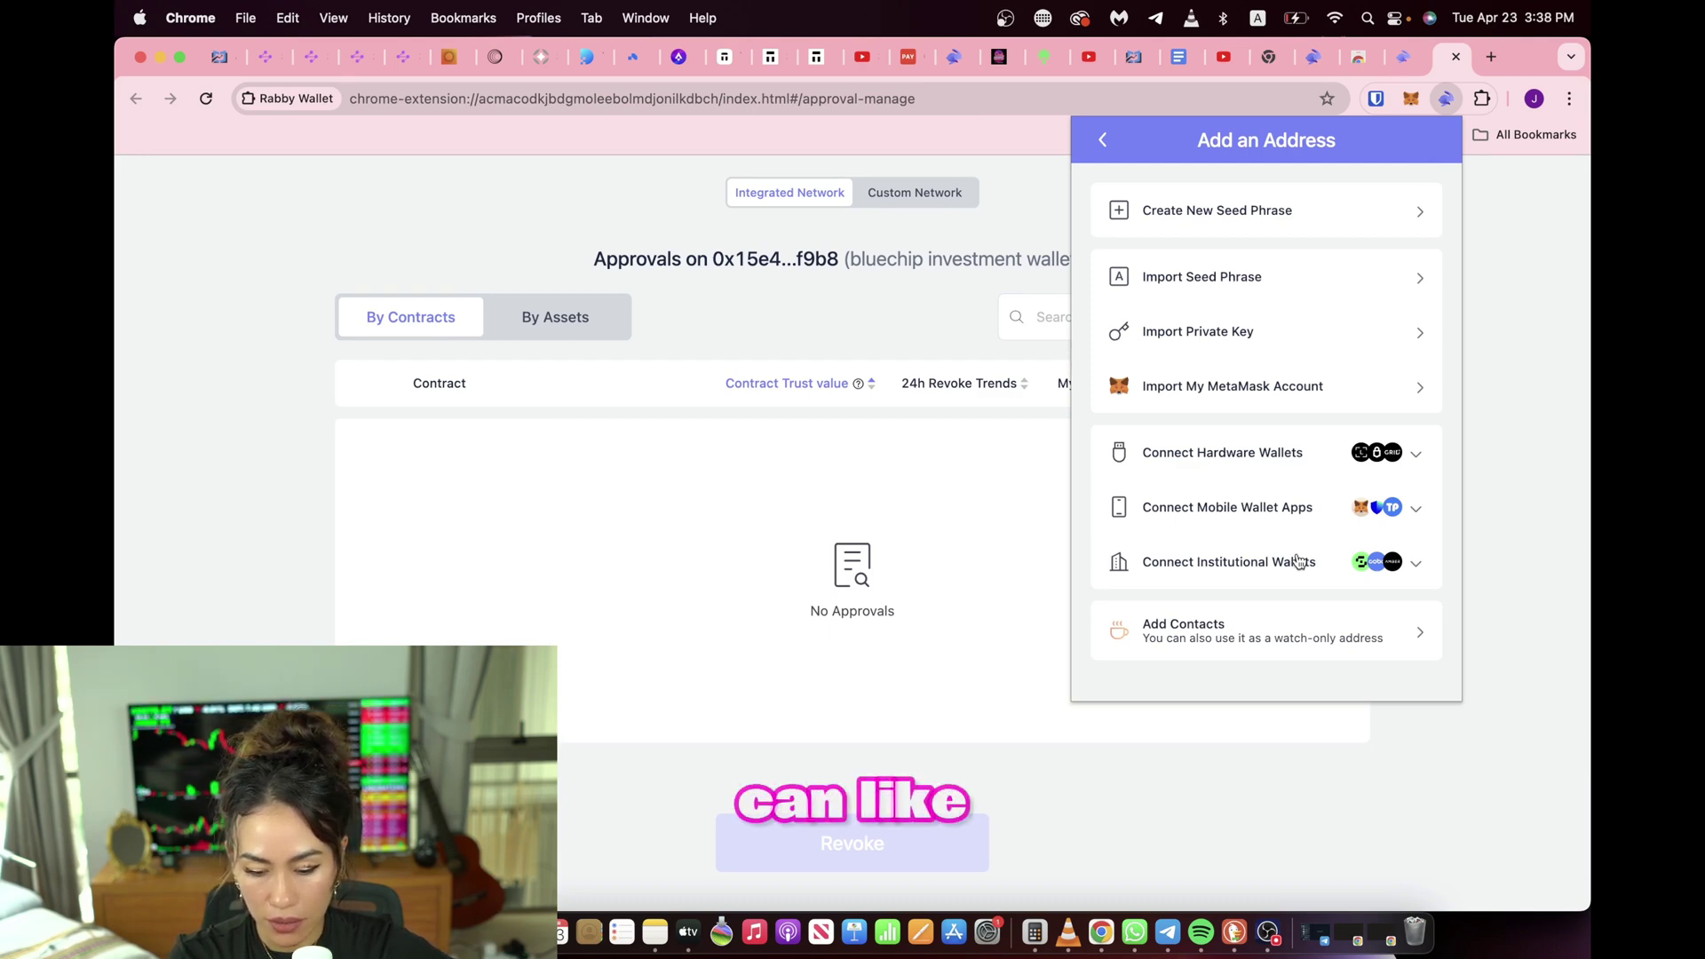
Step: Expand the Connect Institutional Wallets and Connect Mobile Wallet Apps lists in Add an Address
click(1297, 559)
scroll(1298, 561, down, 2)
scroll(1297, 560, down, 2)
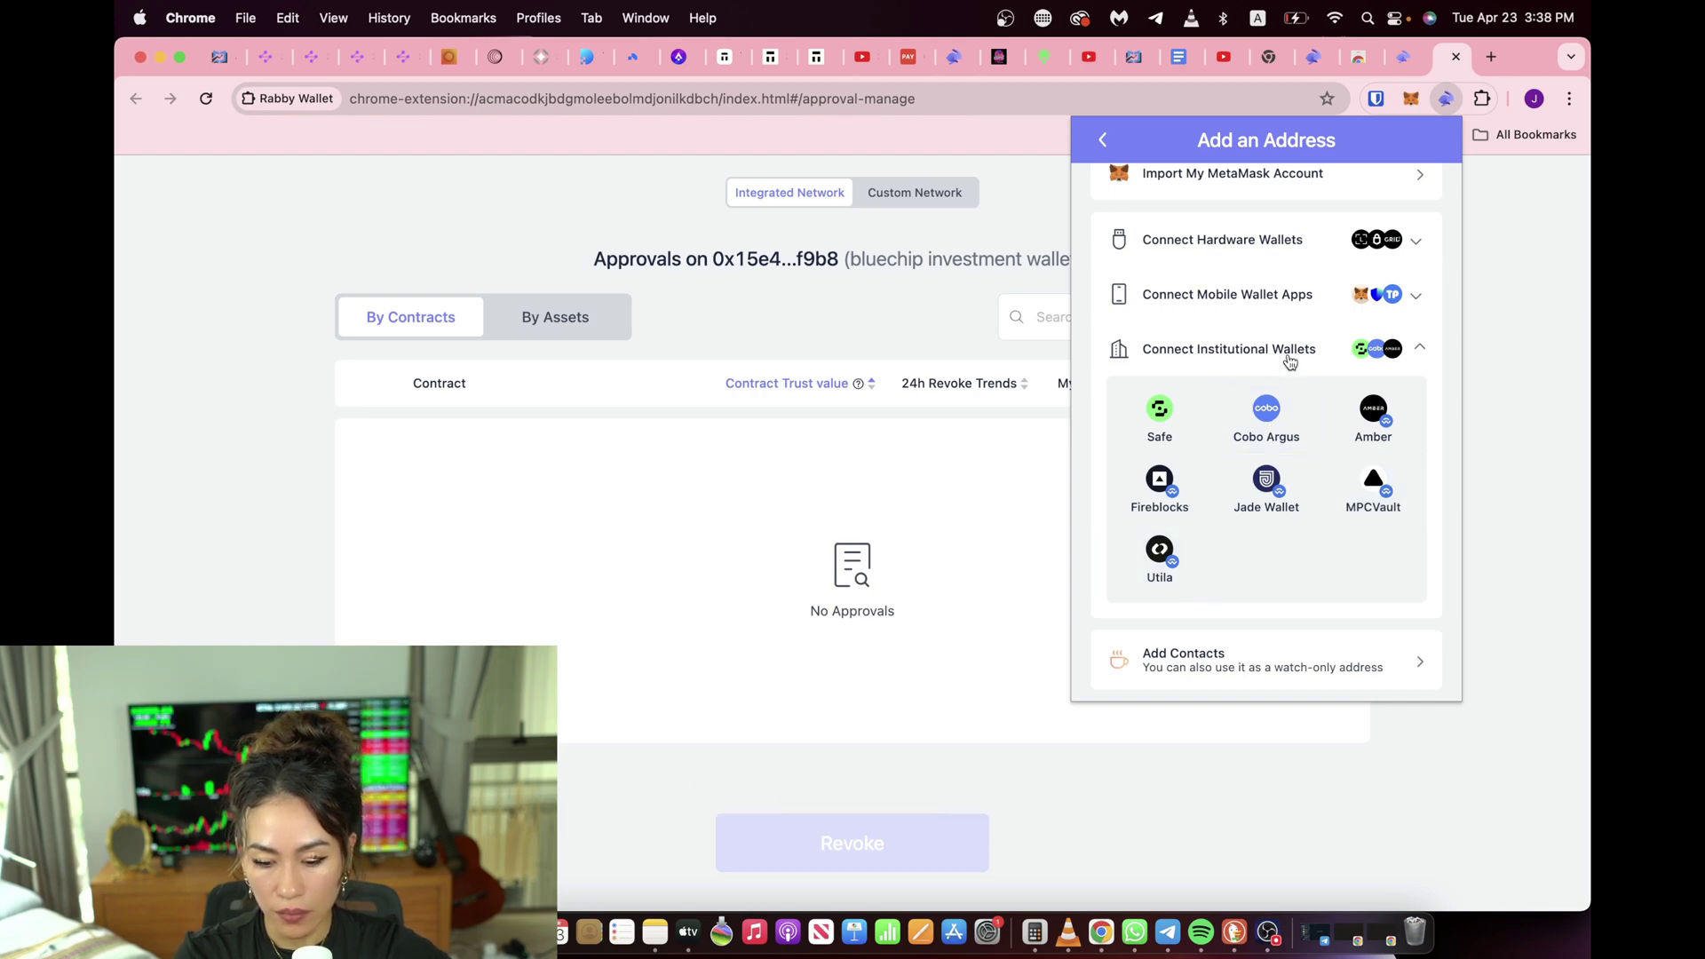
click(1287, 307)
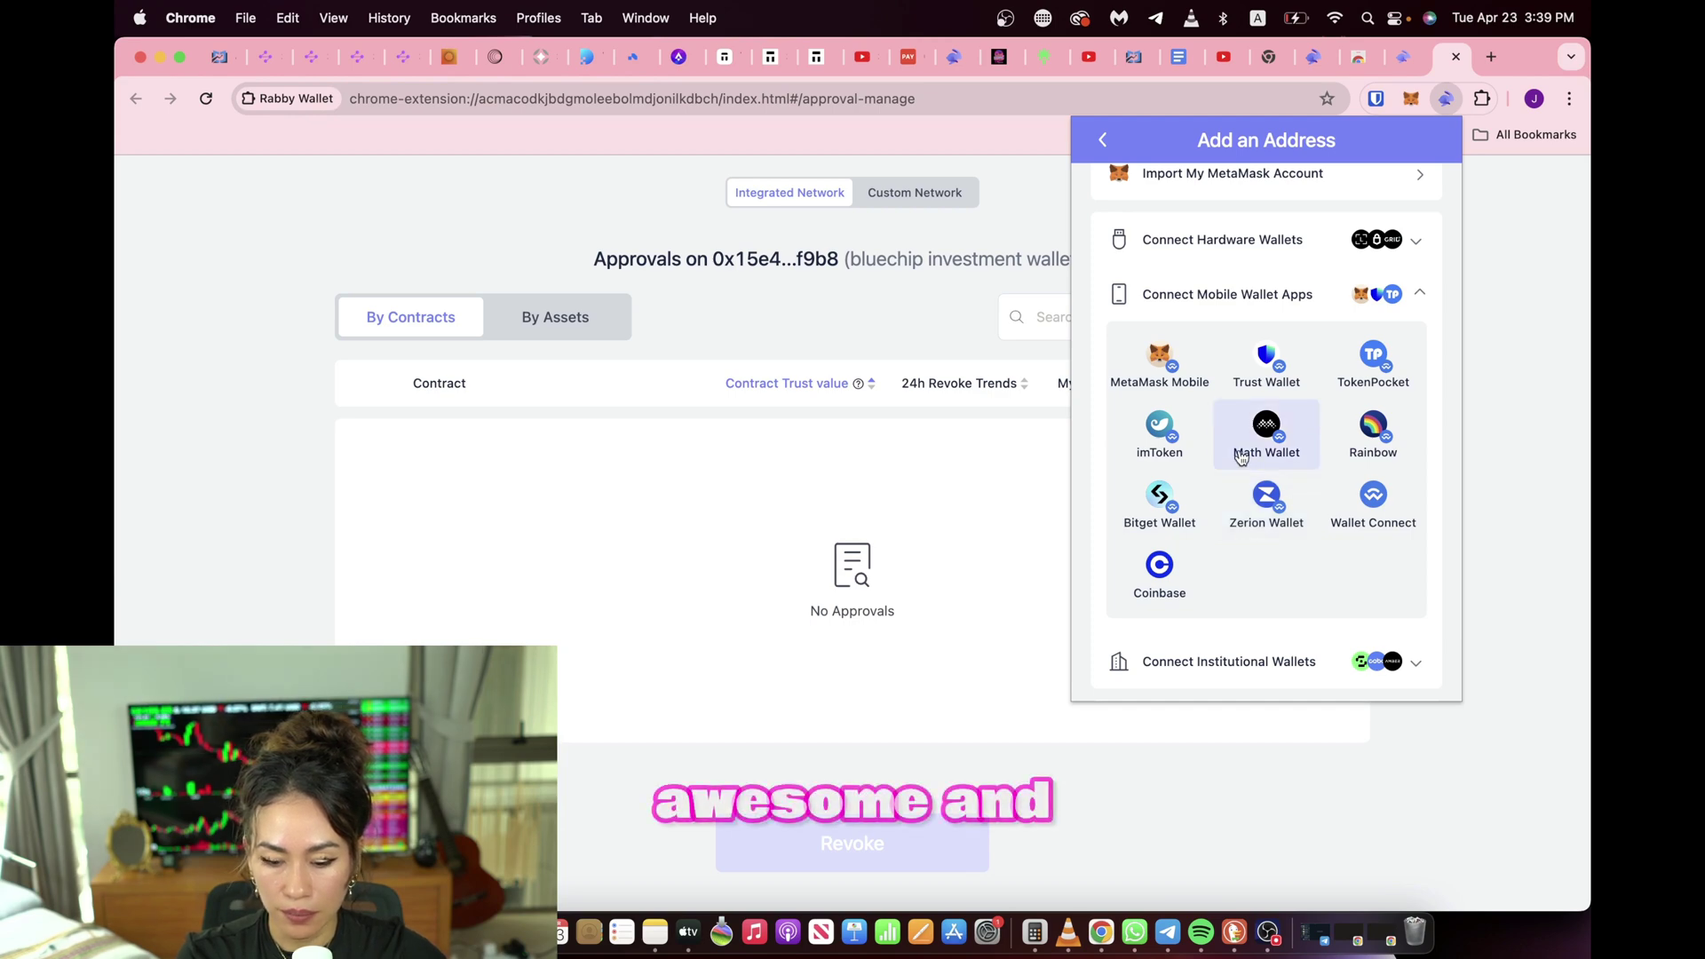
Step: Expand Connect Hardware Wallets to list Ledger, Trezor, GridPlus, OneKey, Keystone and imKey
click(1257, 251)
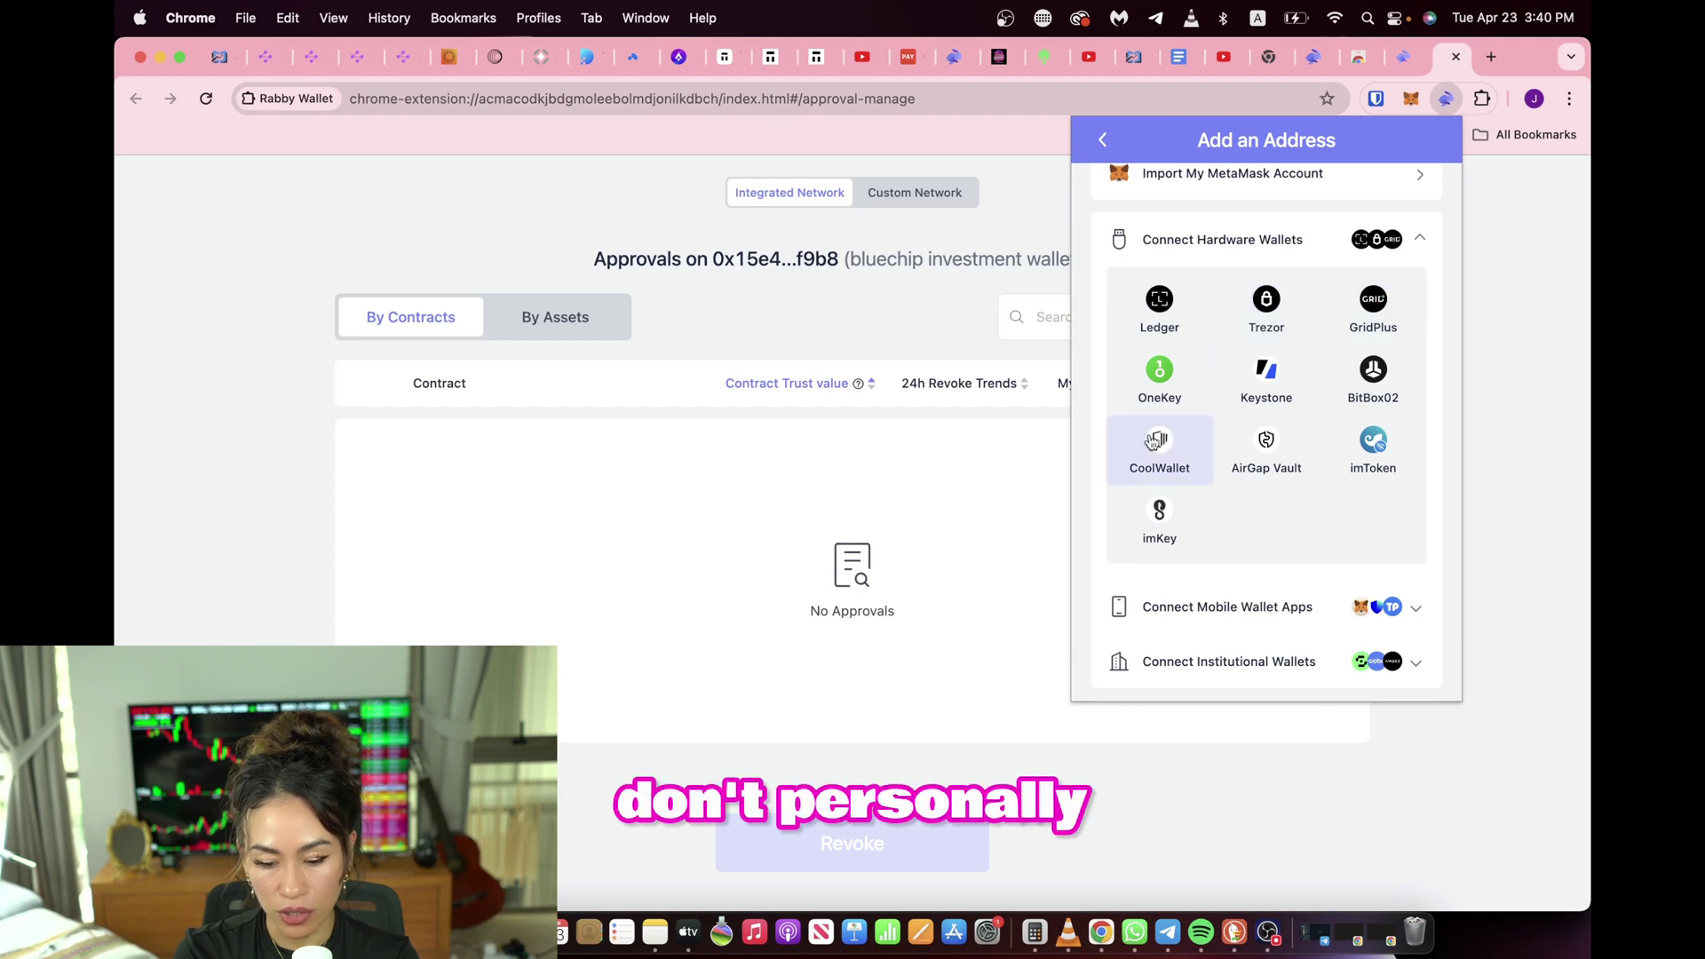
scroll(1229, 433, up, 1)
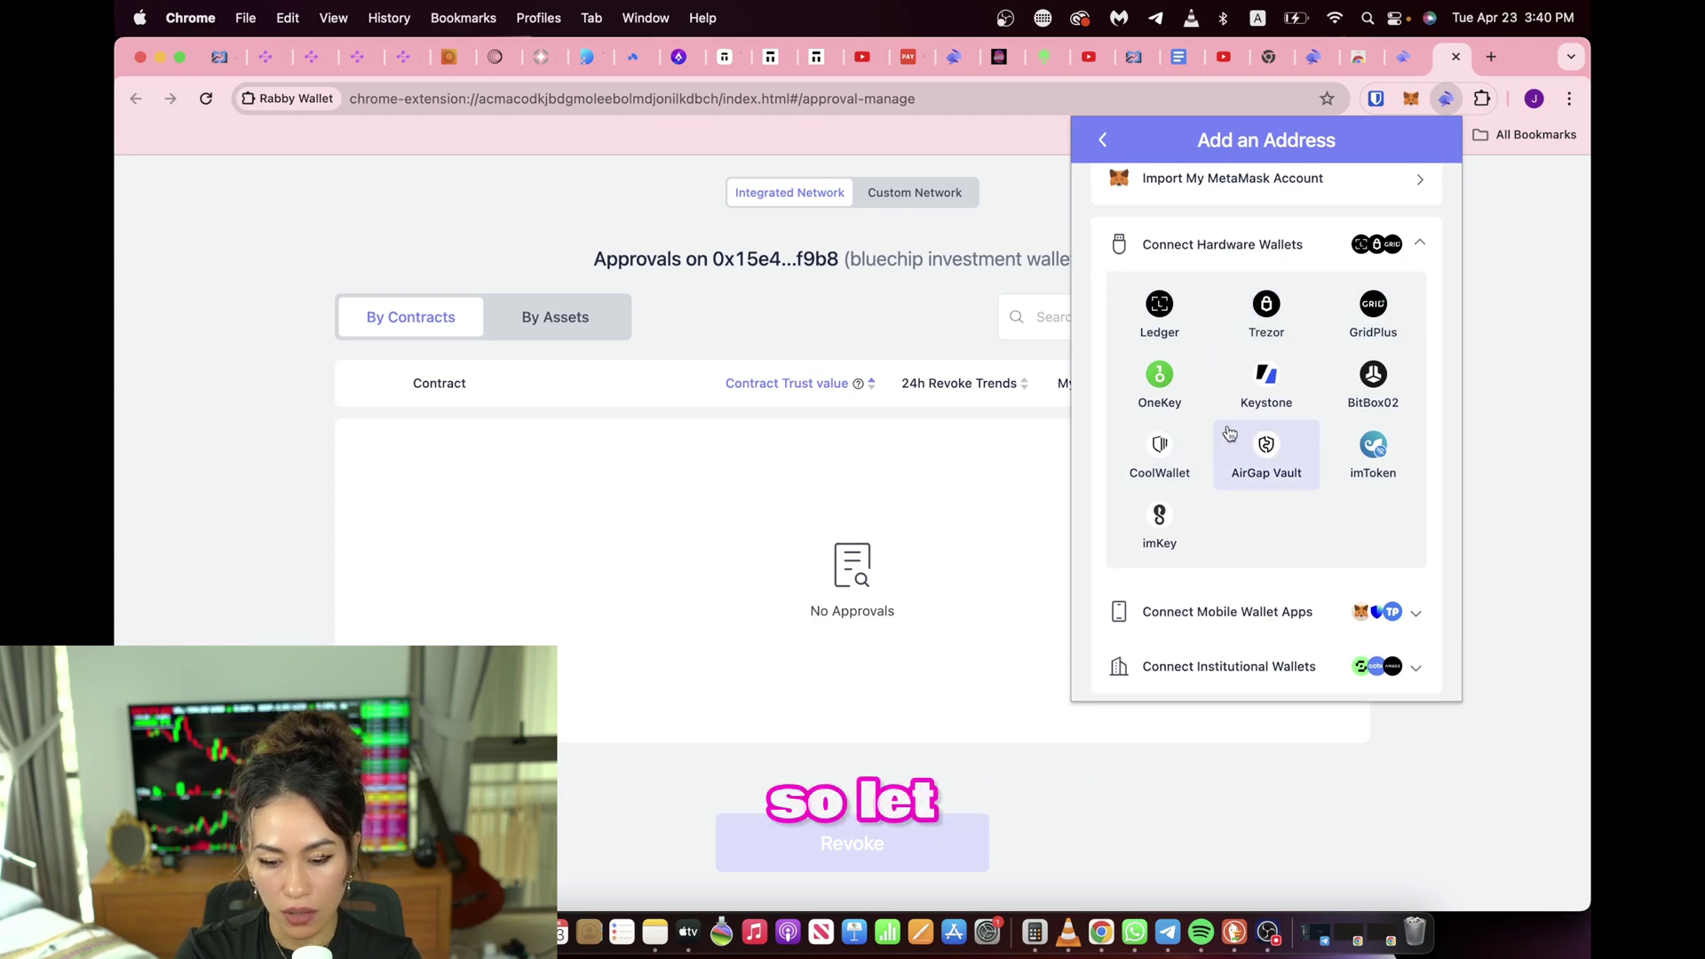
scroll(1229, 432, up, 5)
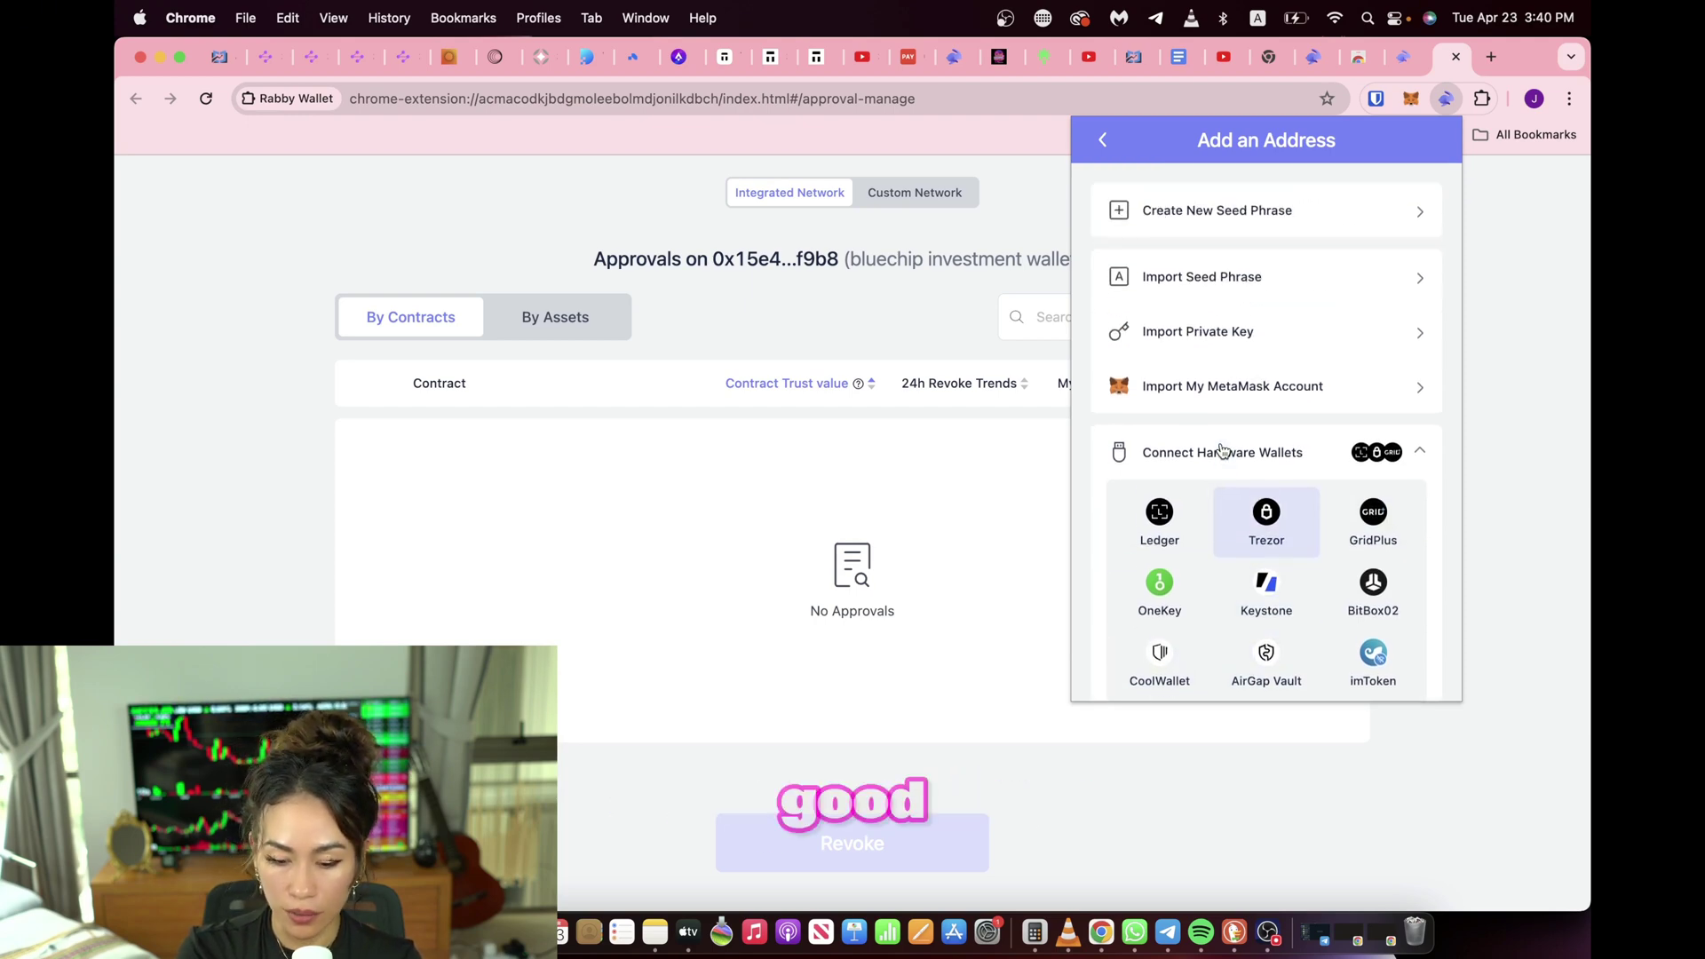
click(1103, 139)
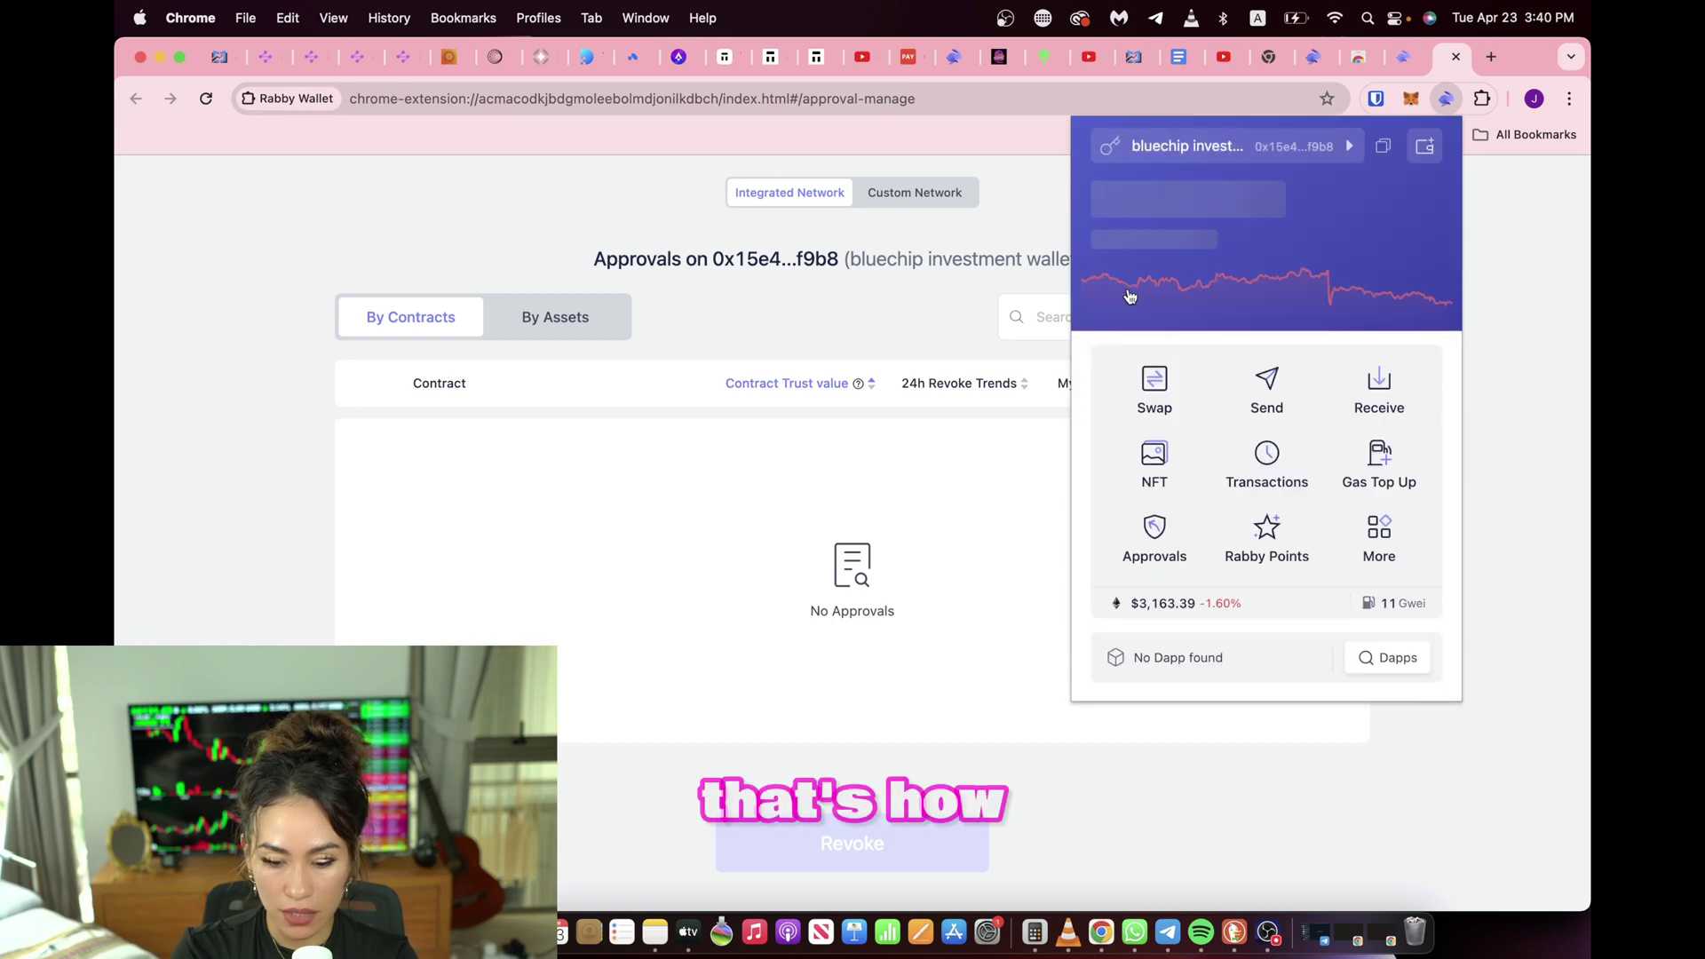